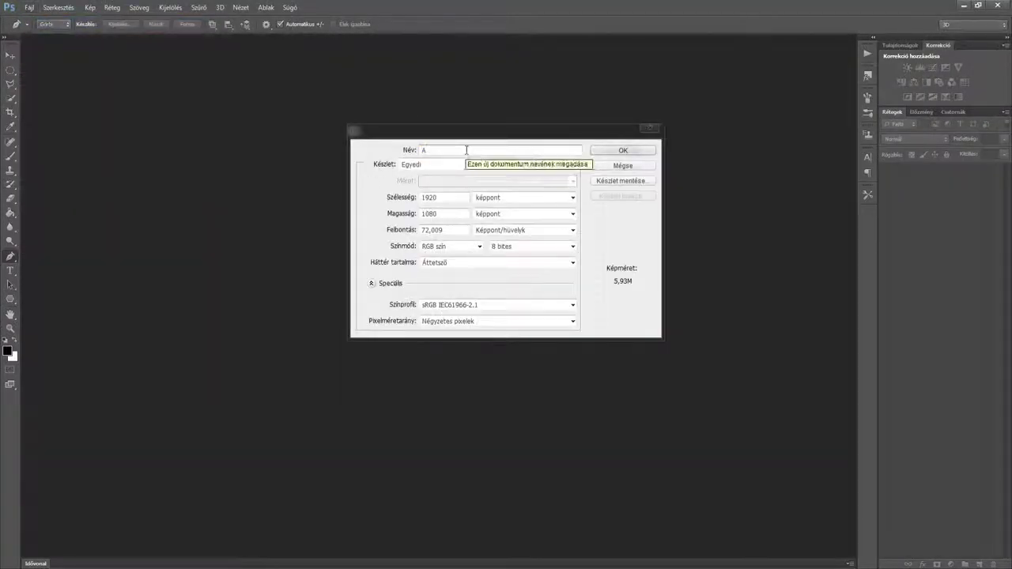
Create the 1920×1080 transparent Air War document and begin opening the city photo
click(622, 151)
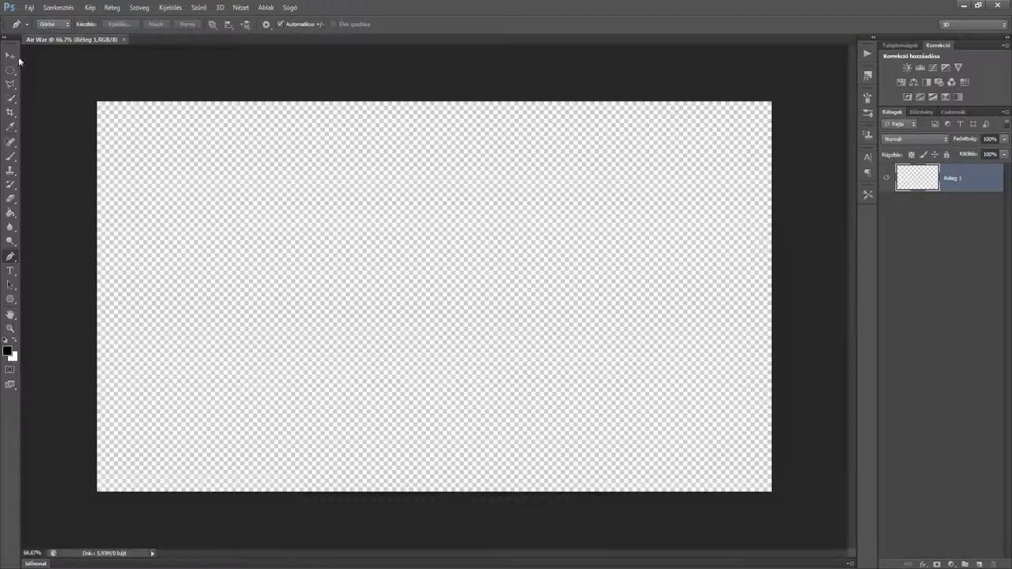
click(28, 7)
click(48, 38)
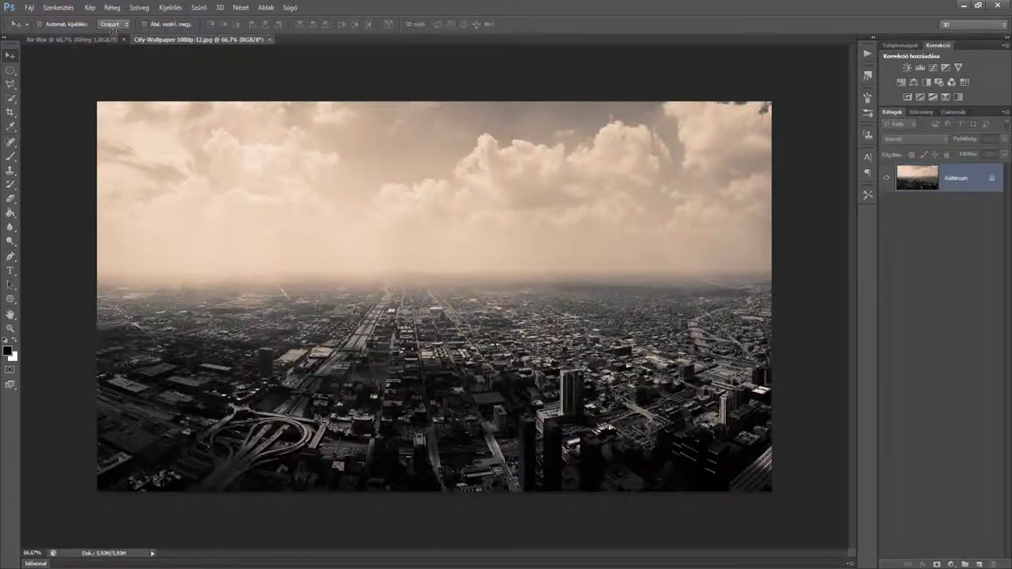
Place the city photo in Air War and darken it slightly with Hue/Saturation
drag(395, 316, 71, 39)
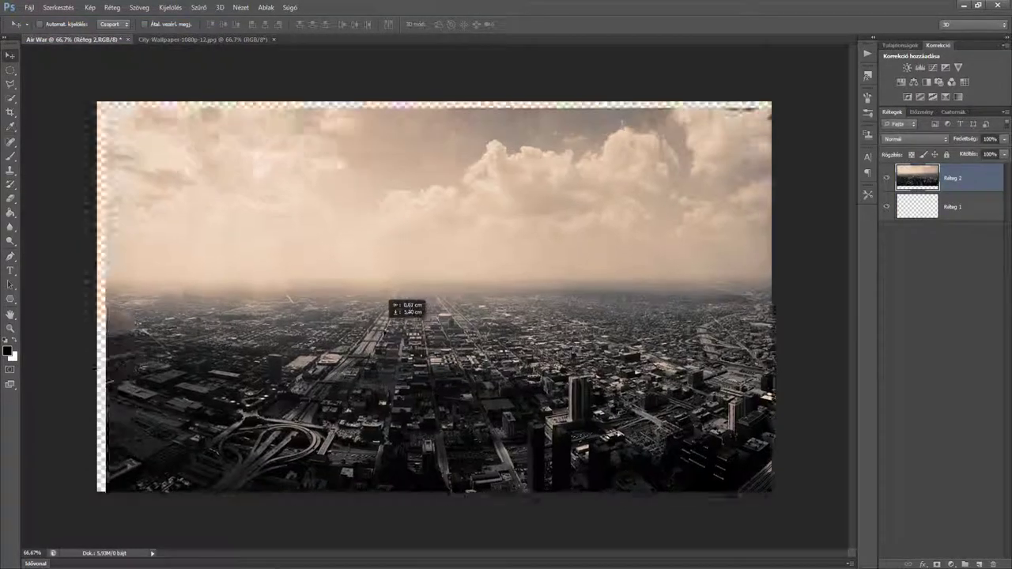
click(90, 8)
click(293, 91)
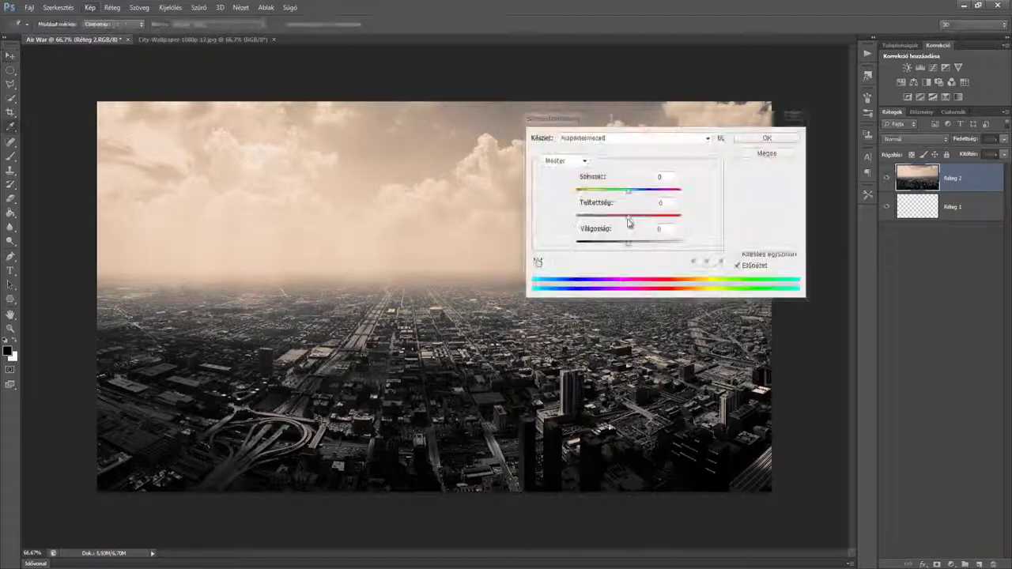
drag(628, 216, 623, 242)
click(776, 140)
Bring the cloud photo into Air War and scale it to fill the canvas
key(v)
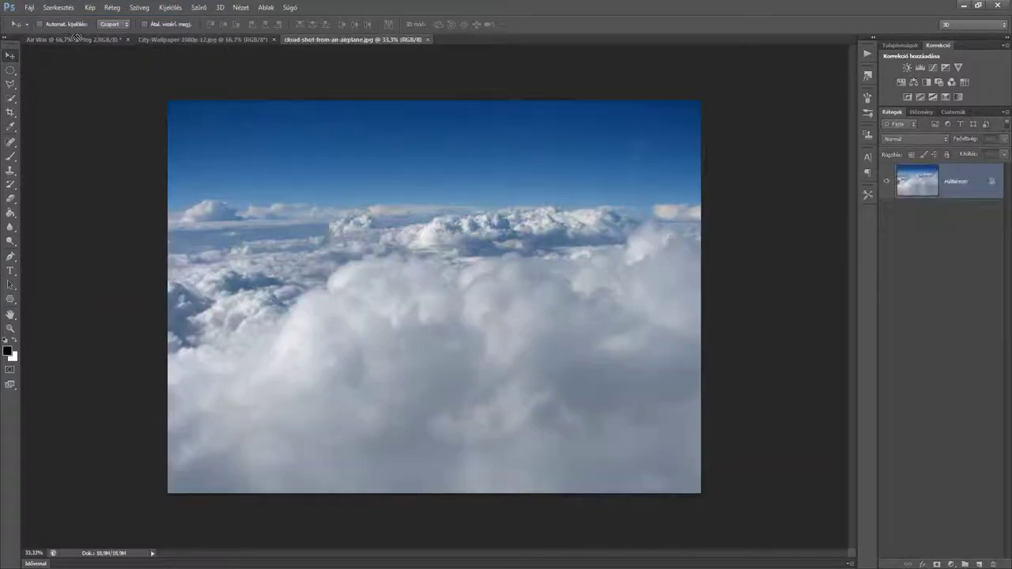
drag(76, 38, 499, 308)
key(ctrl+t)
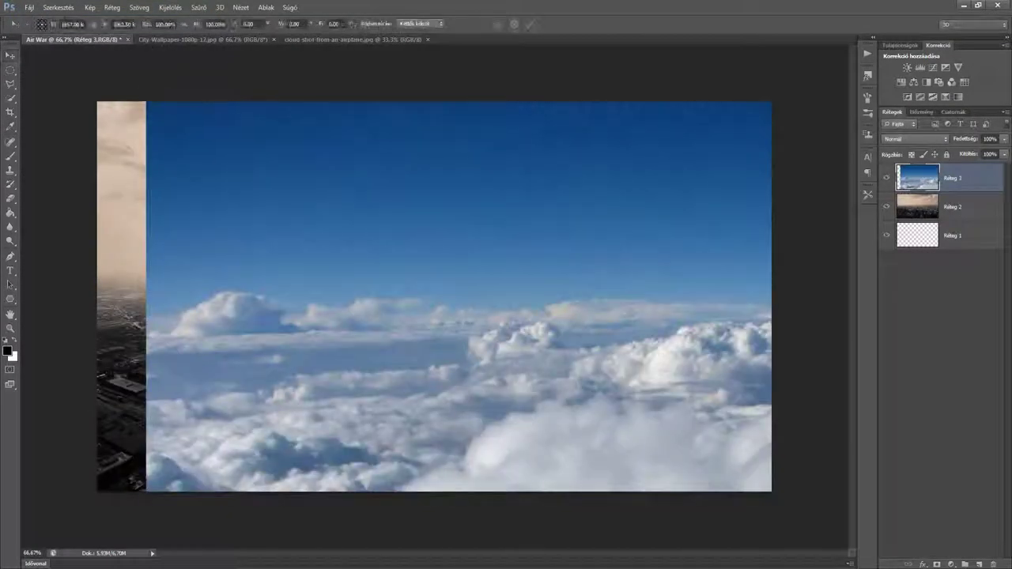
drag(147, 102, 378, 236)
drag(680, 503, 771, 491)
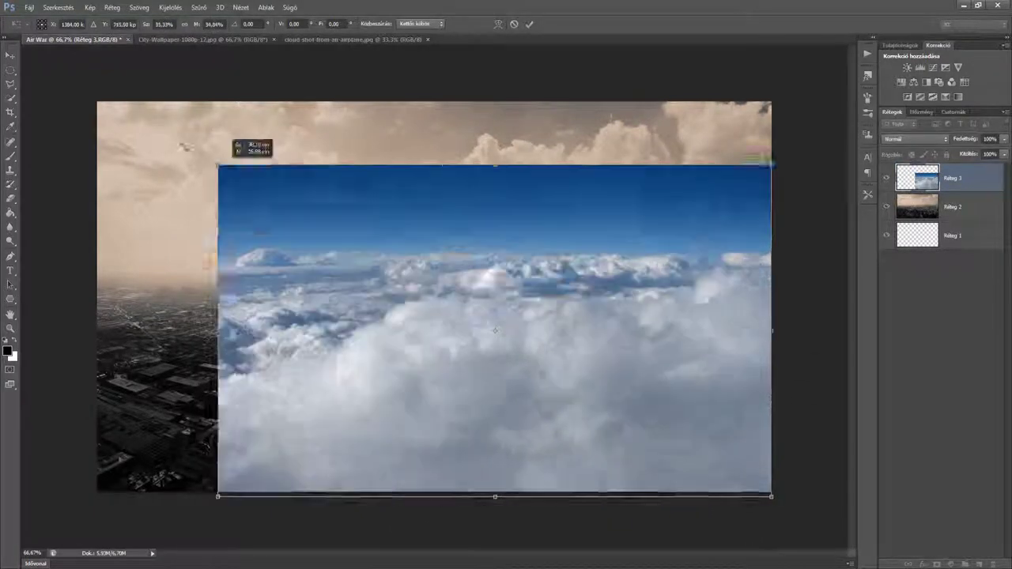
drag(217, 491, 97, 491)
key(Return)
Lower the cloud layer to 59% opacity and erase its upper sky
key(5)
key(9)
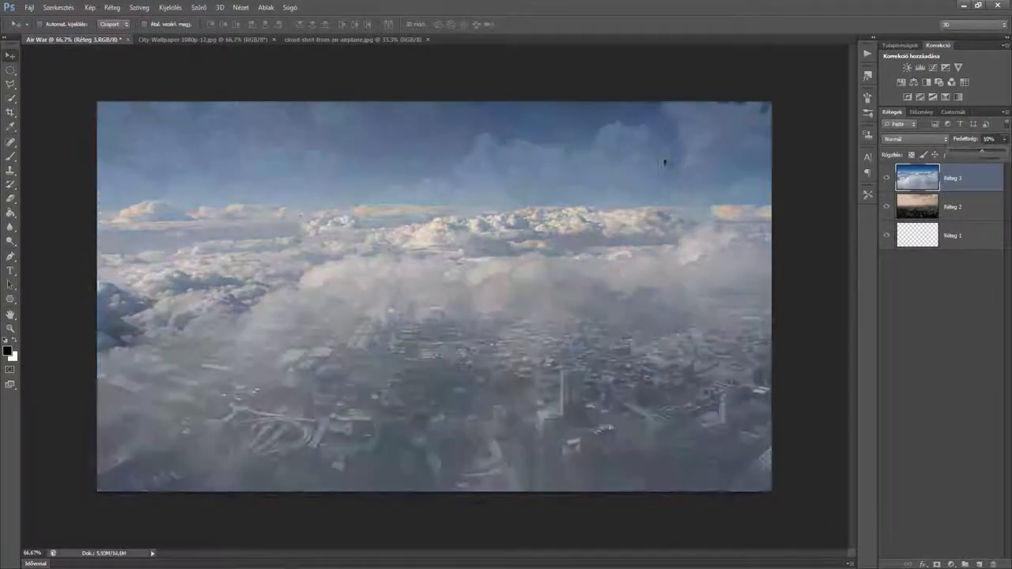
right_click(343, 165)
key(Escape)
key(e)
right_click(249, 198)
key(Return)
mouse_move(237, 190)
mouse_down()
mouse_move(181, 135)
mouse_move(530, 158)
mouse_move(346, 169)
mouse_move(186, 136)
mouse_up()
Restore full opacity, tint the clouds sepia with Hue/Saturation, then set opacity to 92%
key(i)
key(0)
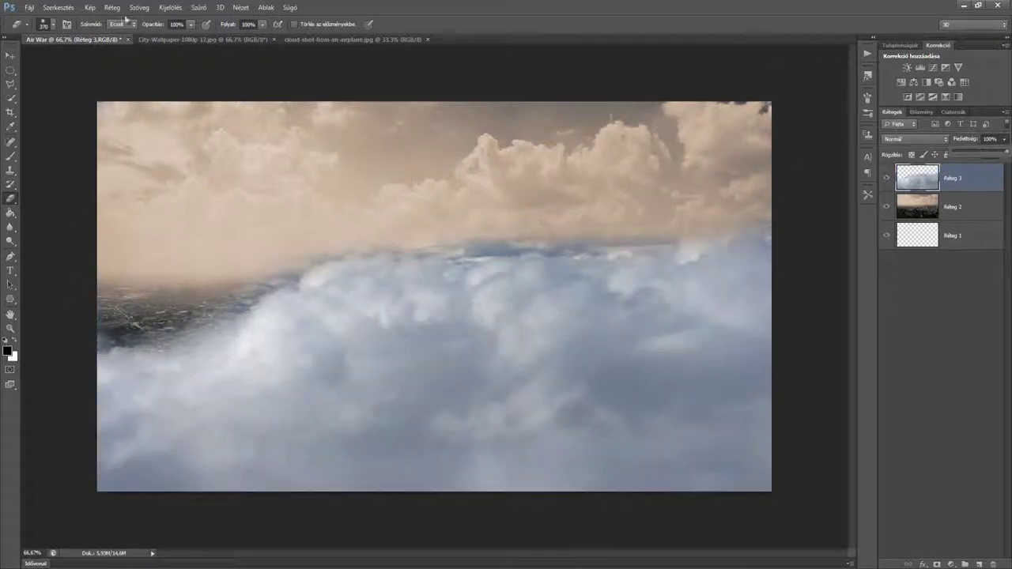
click(90, 7)
click(269, 113)
mouse_move(671, 225)
mouse_down()
mouse_move(593, 224)
mouse_move(629, 247)
mouse_up()
click(752, 141)
key(e)
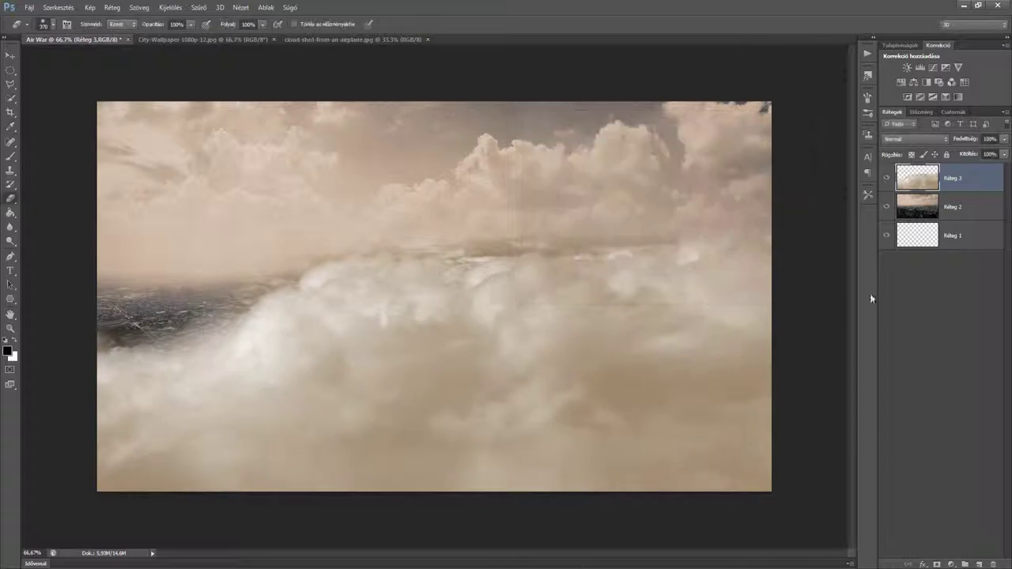
drag(995, 155, 1001, 153)
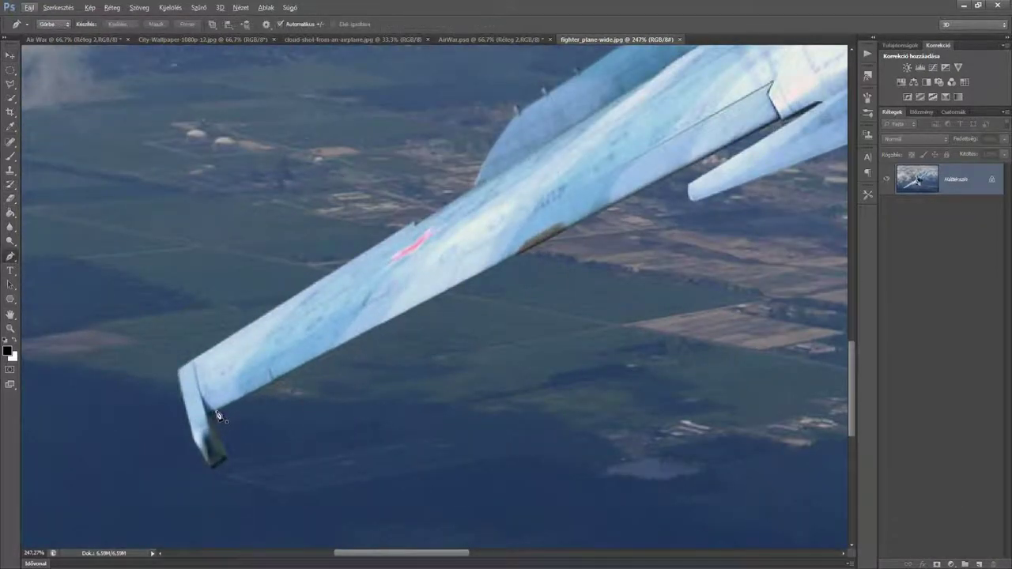
Zoom into fighter_plane-wide.jpg and start tracing the jet's outline with the Pen tool
mouse_move(705, 206)
mouse_down()
mouse_move(350, 248)
mouse_move(526, 127)
mouse_up()
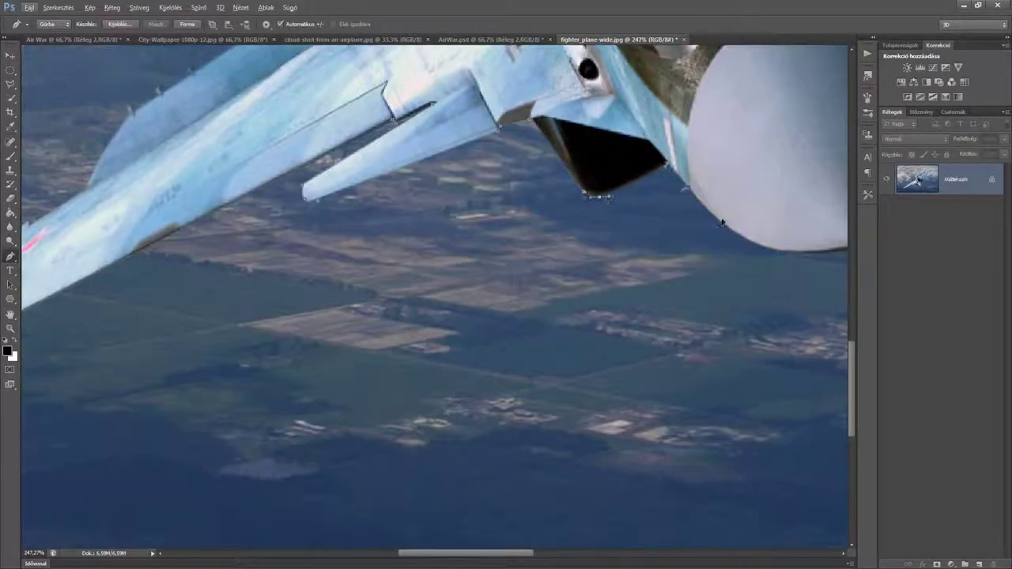
drag(721, 223, 356, 319)
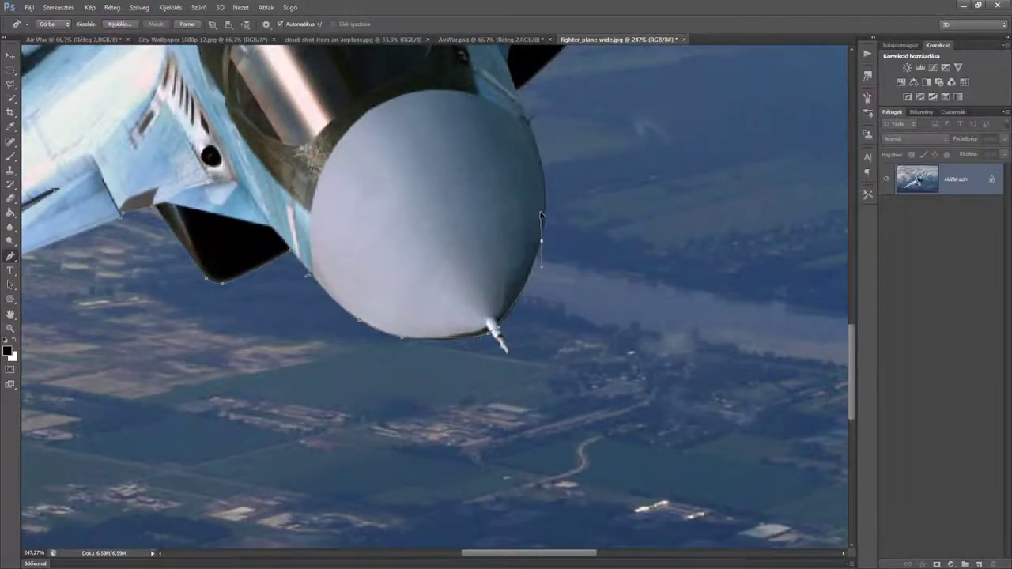
scroll(541, 213, up, 3)
scroll(521, 206, up, 1)
drag(516, 203, 484, 149)
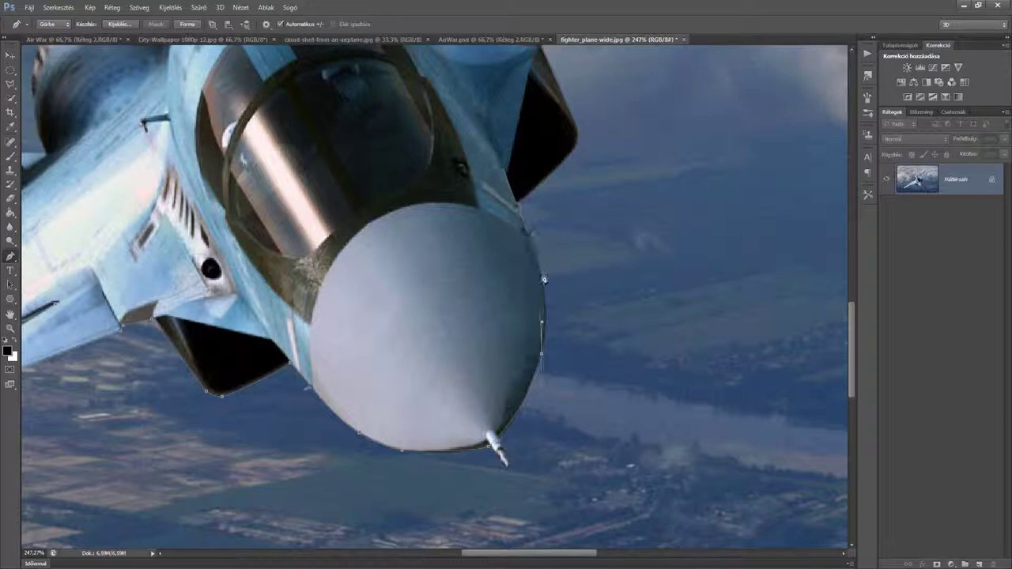
scroll(585, 150, up, 2)
scroll(605, 165, up, 3)
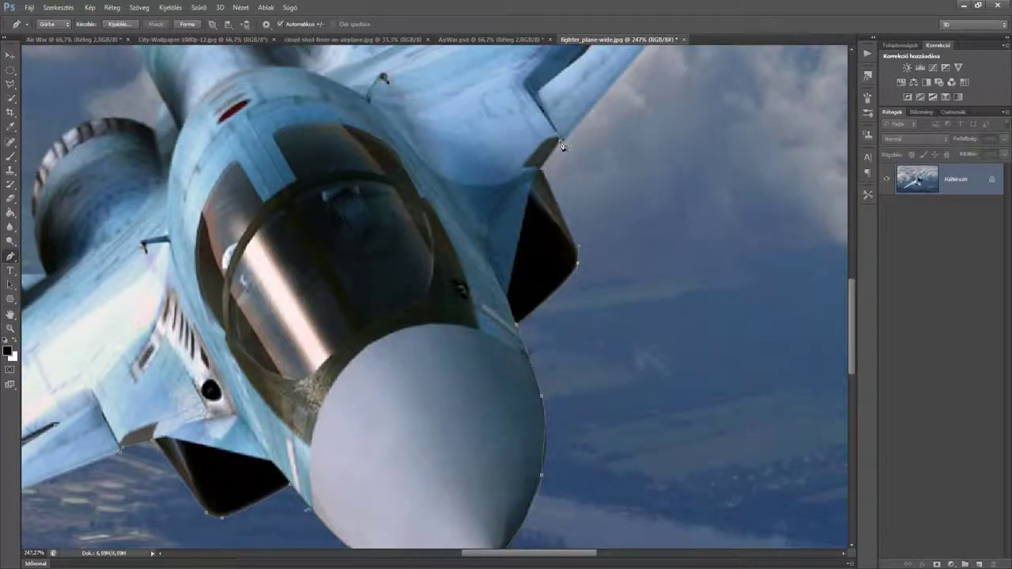
scroll(707, 150, up, 3)
scroll(748, 202, up, 2)
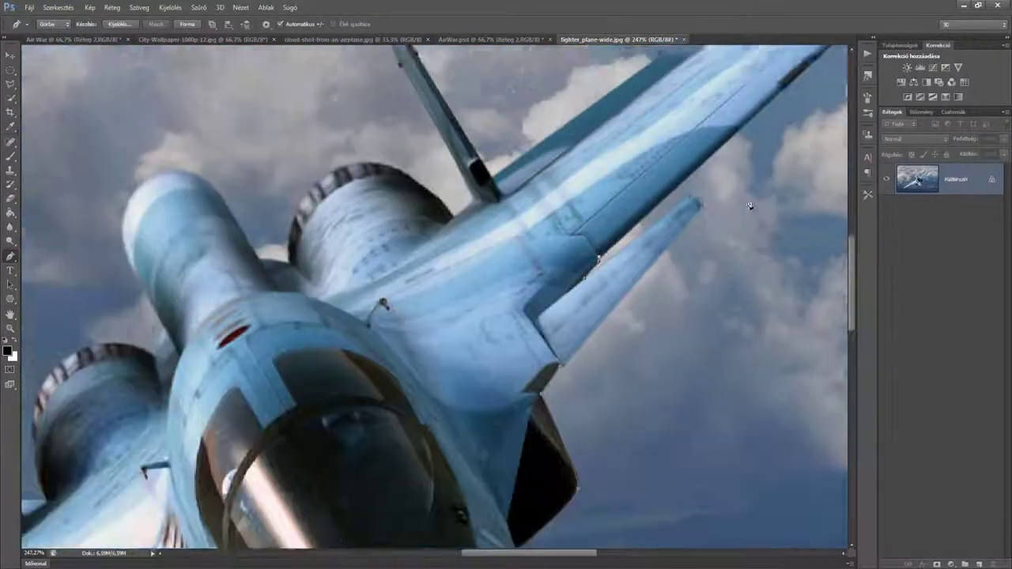
scroll(747, 202, right, 4)
scroll(748, 201, up, 2)
scroll(829, 111, up, 2)
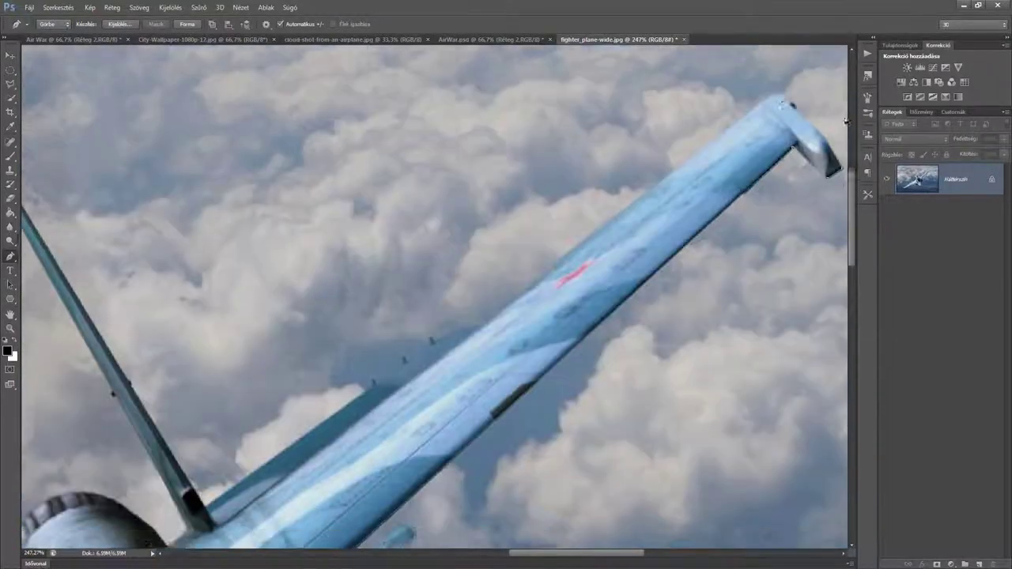
scroll(779, 114, up, 1)
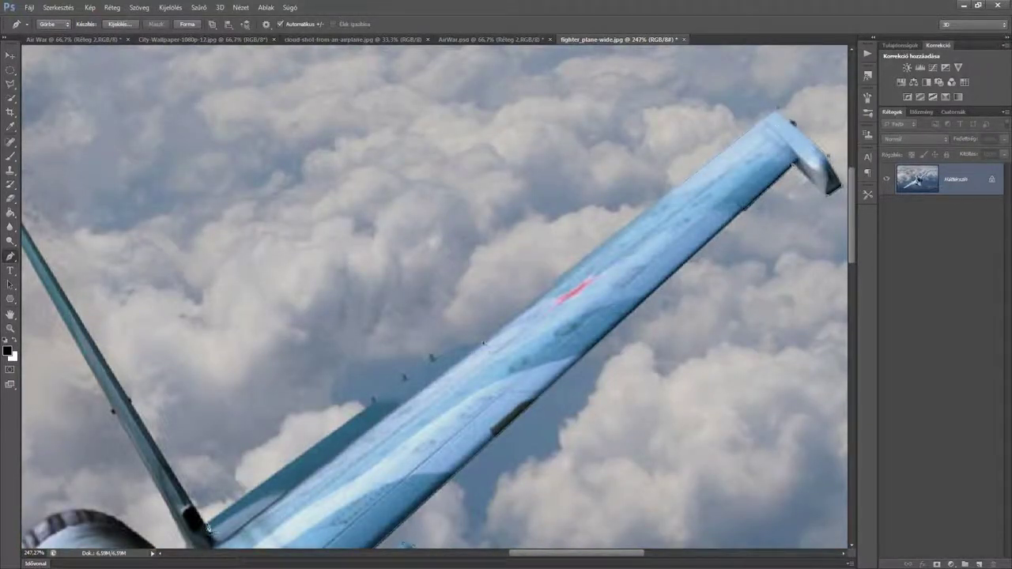
scroll(418, 267, left, 5)
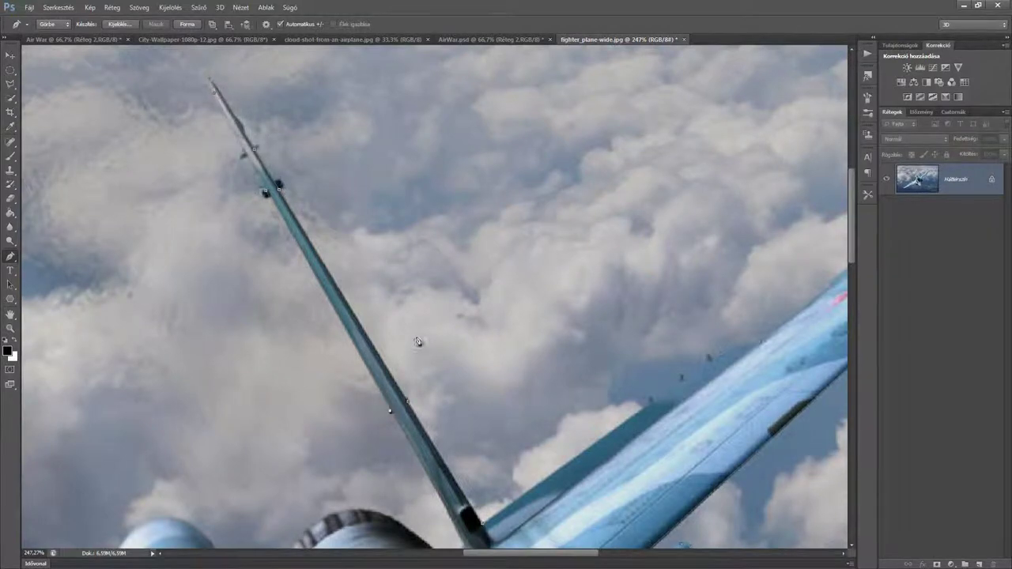
scroll(418, 342, down, 5)
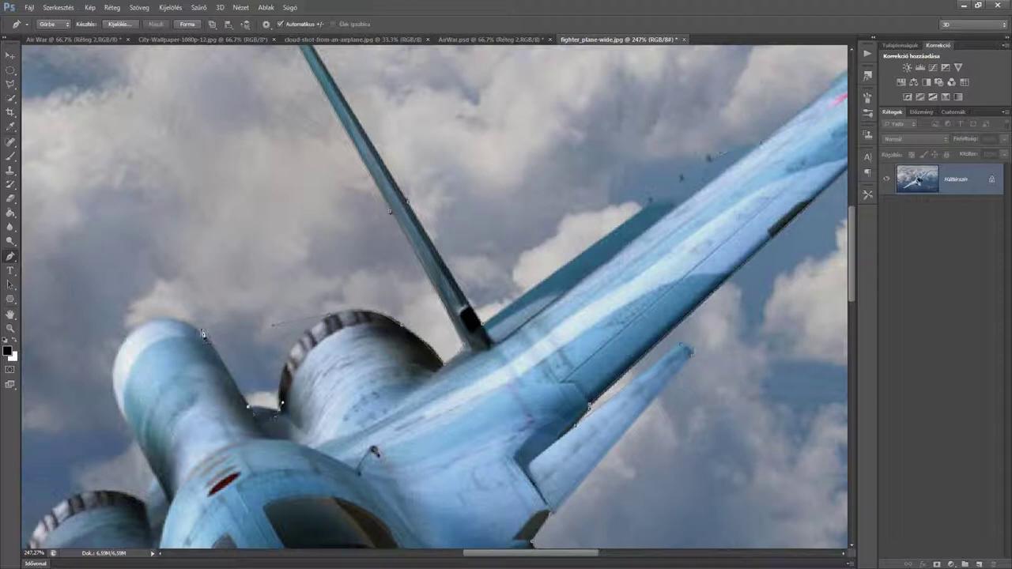
Continue the Pen path around the jet's engines and cockpit to complete the outline
drag(114, 417, 479, 294)
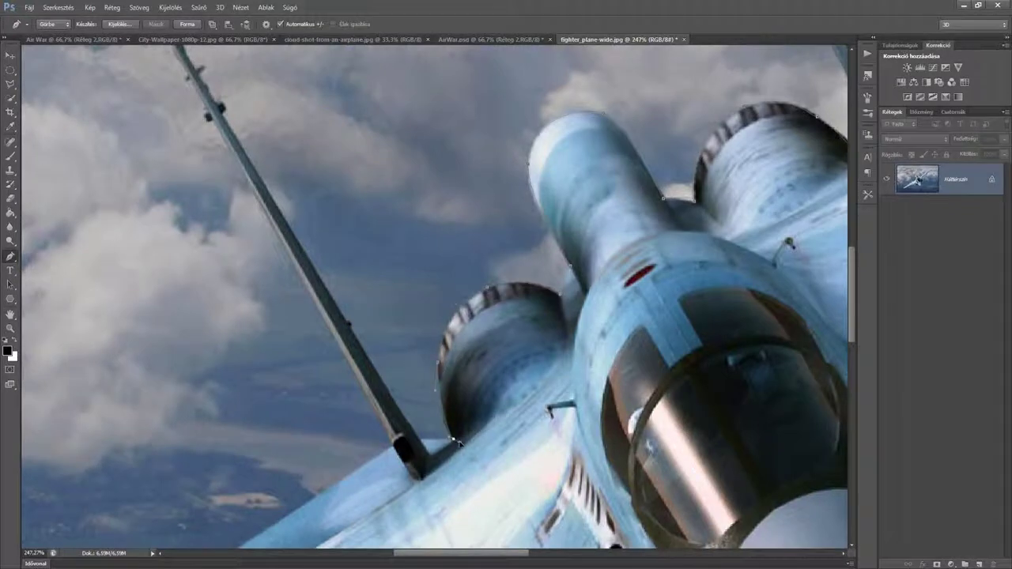
scroll(225, 166, up, 2)
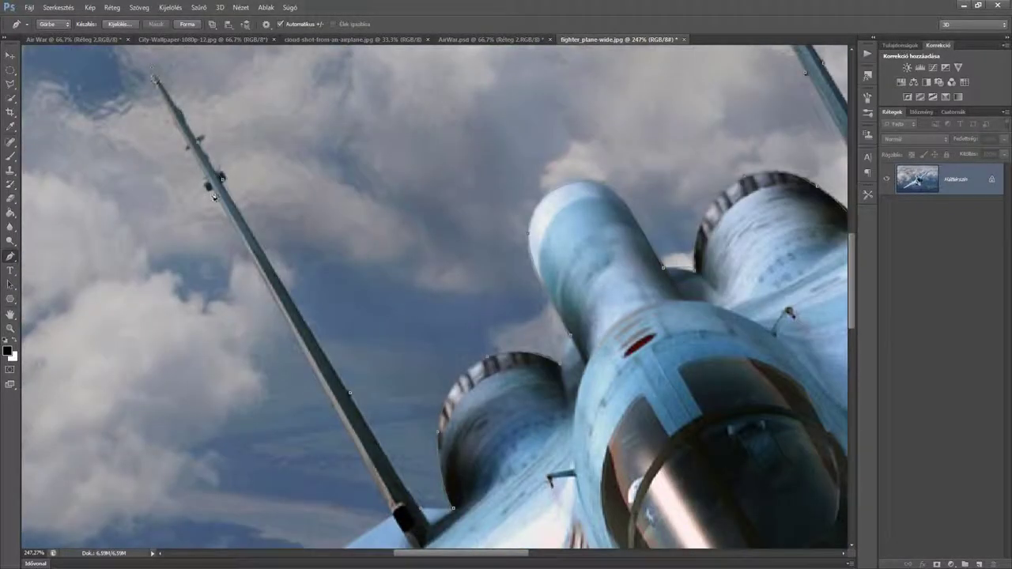
scroll(214, 196, down, 4)
scroll(316, 237, left, 7)
scroll(320, 356, down, 5)
scroll(320, 425, down, 2)
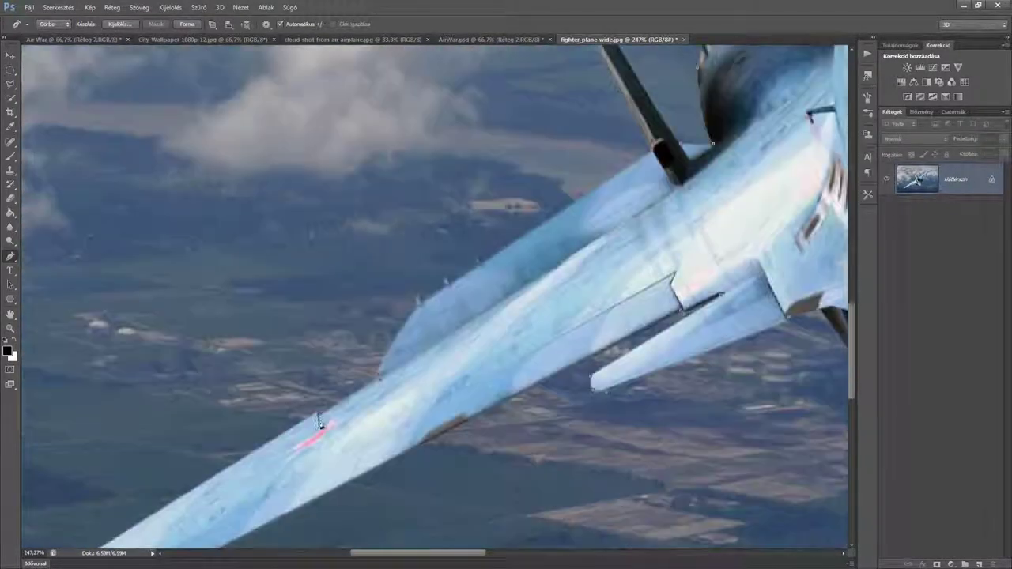
scroll(320, 413, down, 4)
scroll(389, 443, left, 8)
Convert the jet path into a selection and refine its edges
right_click(432, 518)
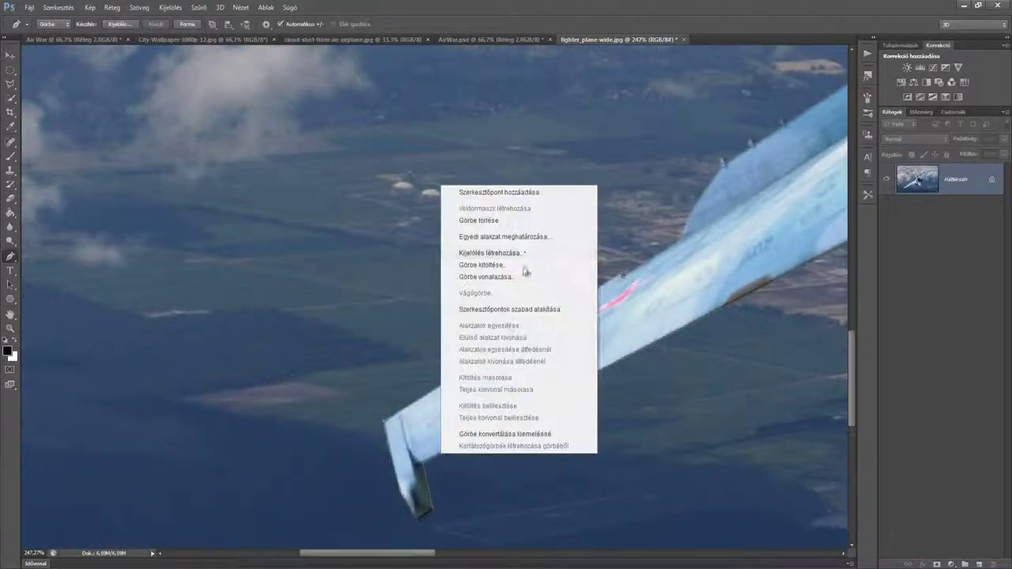
click(524, 271)
click(572, 165)
key(l)
key(ctrl+0)
click(252, 26)
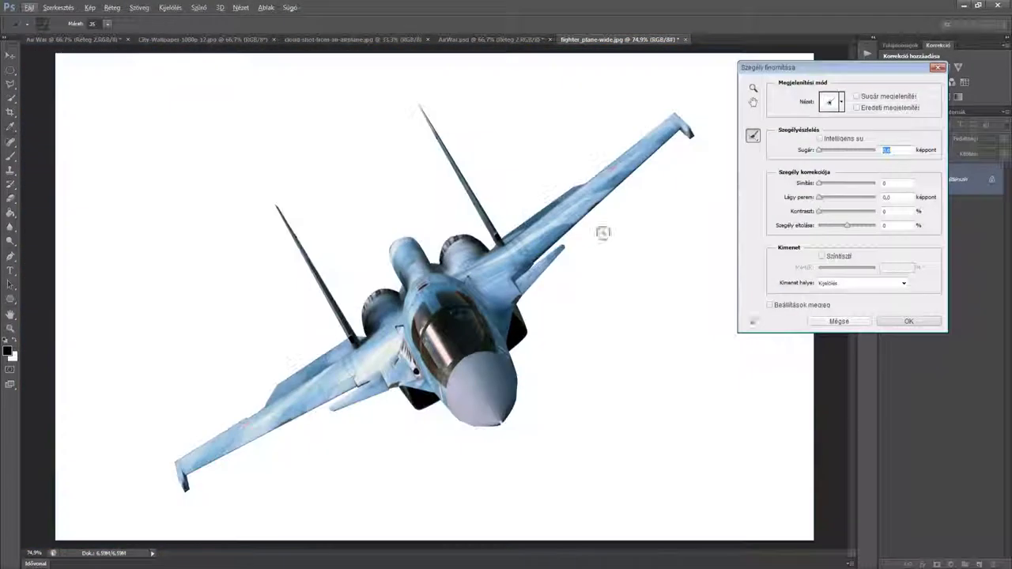
click(908, 321)
Move the cut-out jet into Air War, close the source photos, then shrink and angle it upper left
key(v)
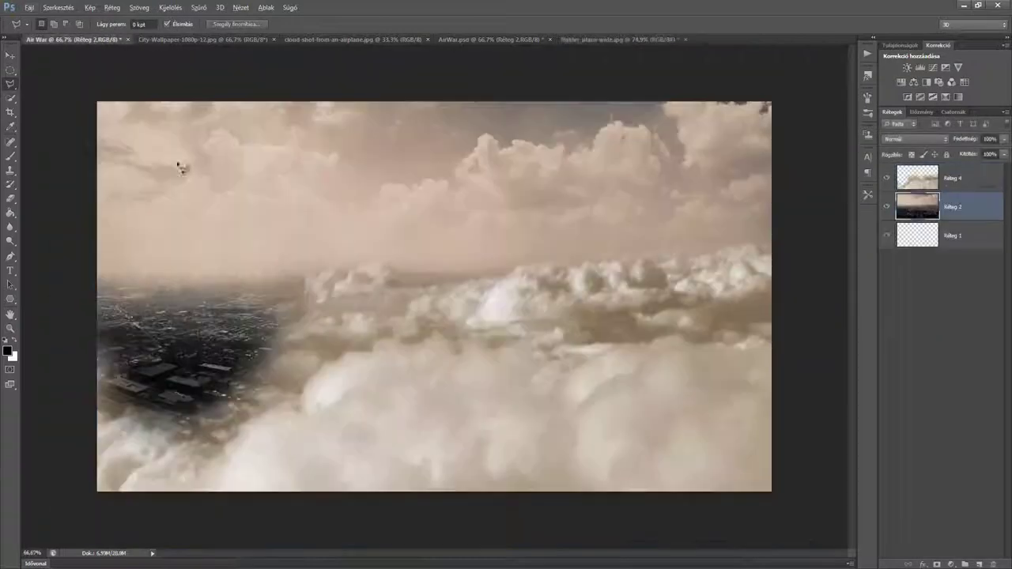
drag(442, 316, 190, 153)
click(427, 39)
click(540, 39)
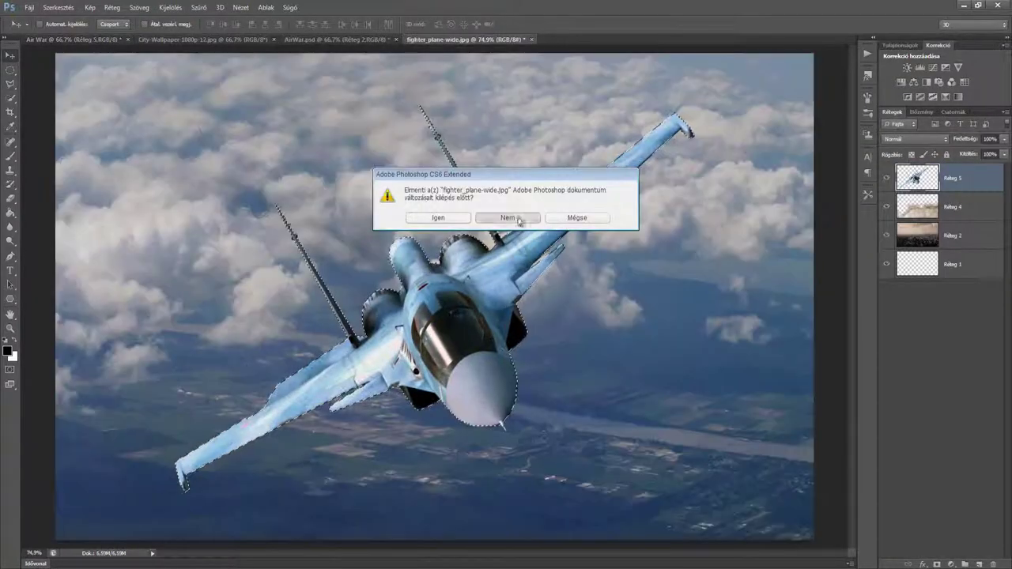
click(527, 264)
key(ctrl+t)
mouse_move(149, 113)
mouse_down()
mouse_move(407, 350)
mouse_move(290, 379)
mouse_move(190, 501)
mouse_move(325, 237)
mouse_move(304, 273)
mouse_up()
key(Return)
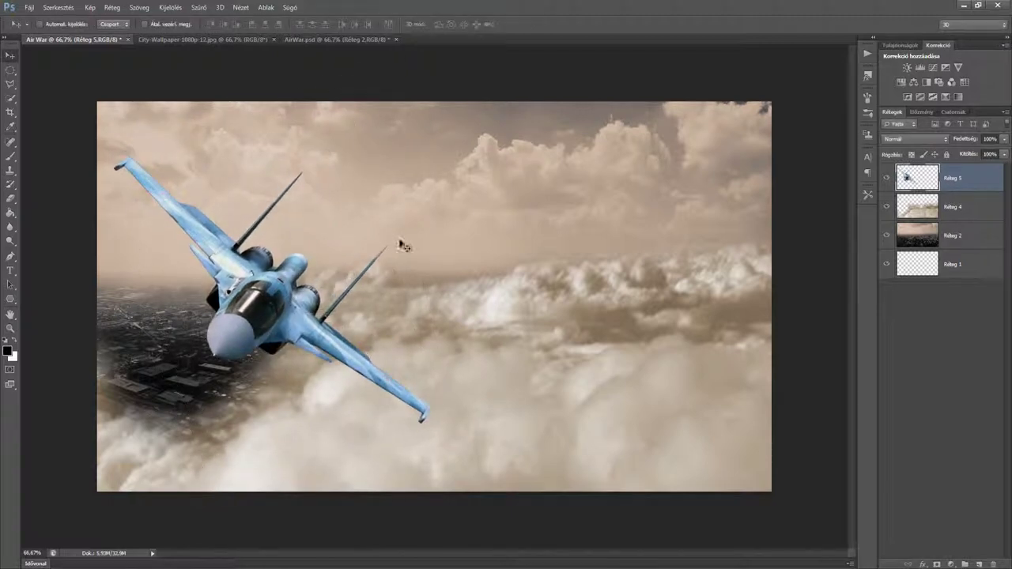
Desaturate and slightly darken the jet, then add an empty layer for contrails
click(95, 8)
mouse_move(106, 35)
click(316, 110)
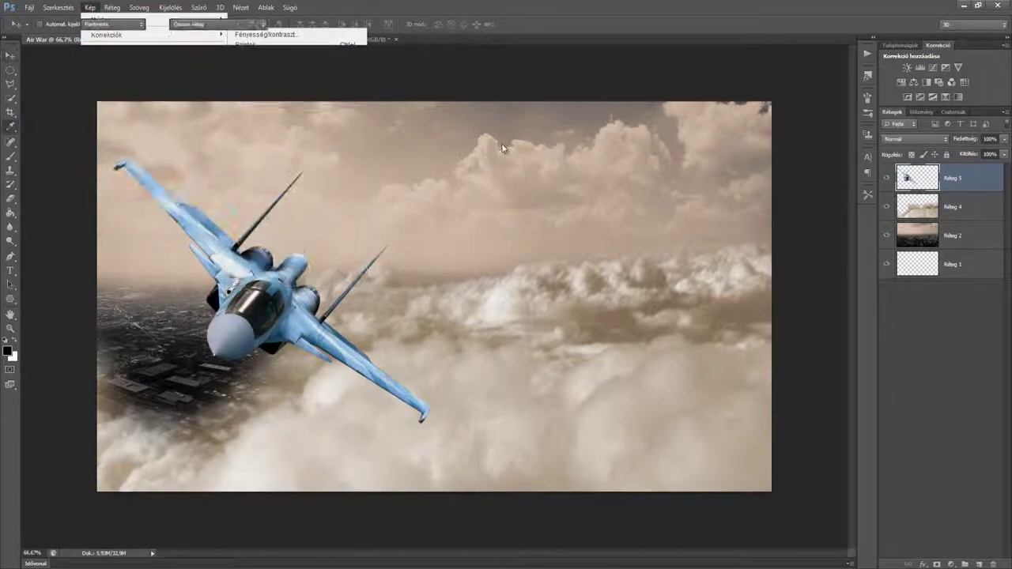
drag(623, 258, 590, 231)
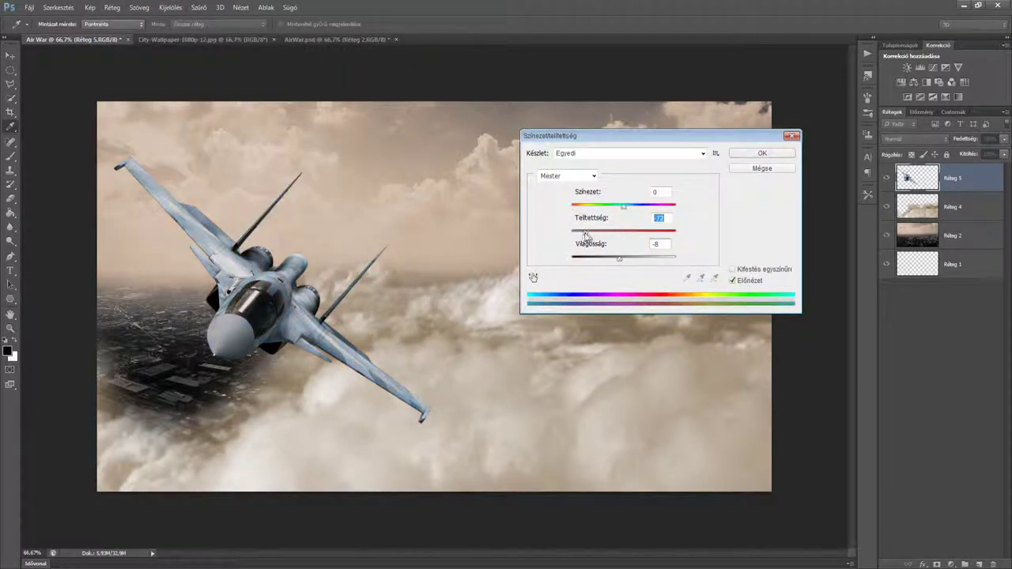
click(762, 153)
key(ctrl+shift+alt+n)
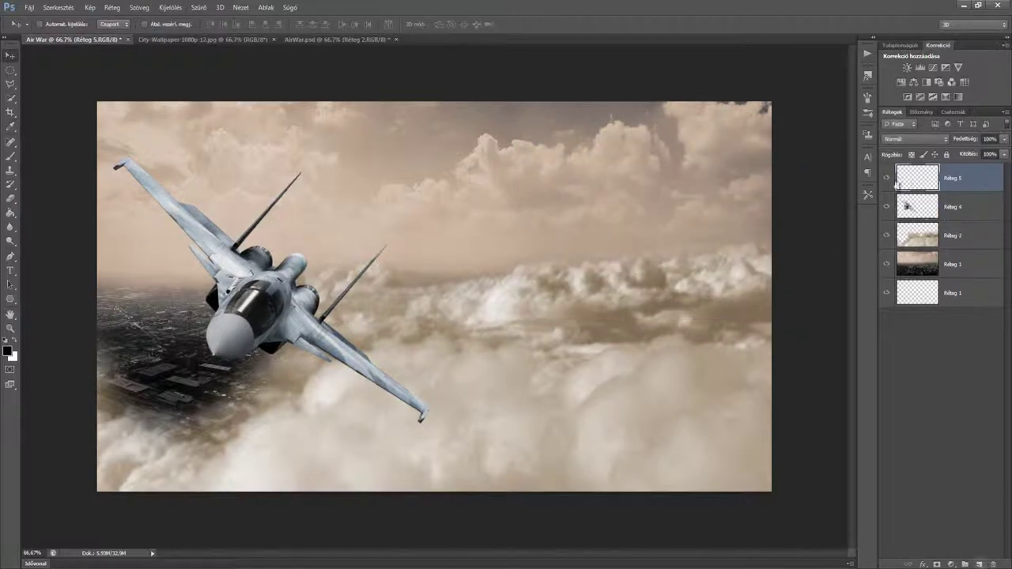
Stroke the first contrail path with a white brush and blend it in Soft Light
key(p)
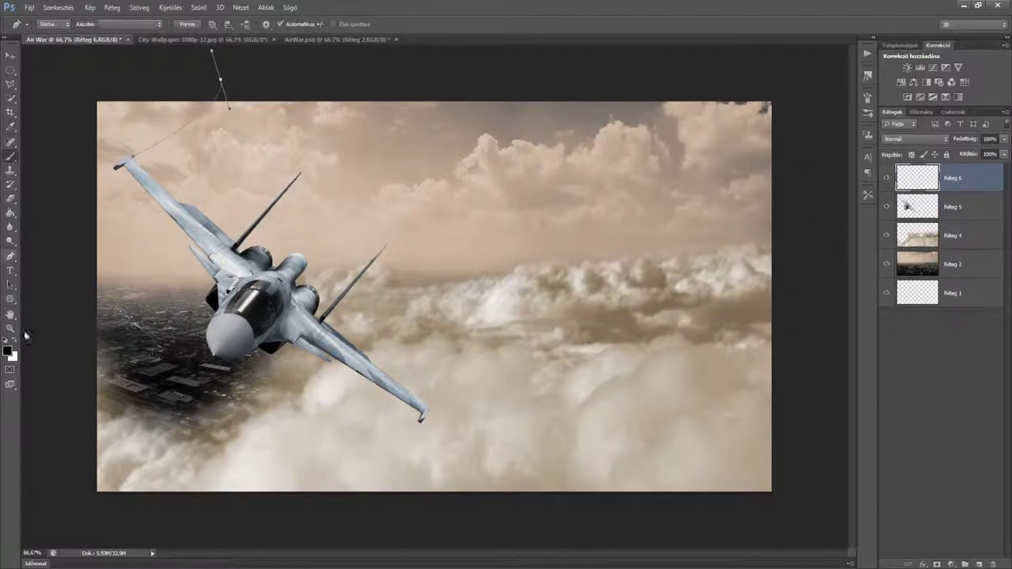
key(b)
right_click(156, 238)
key(p)
right_click(169, 136)
click(230, 212)
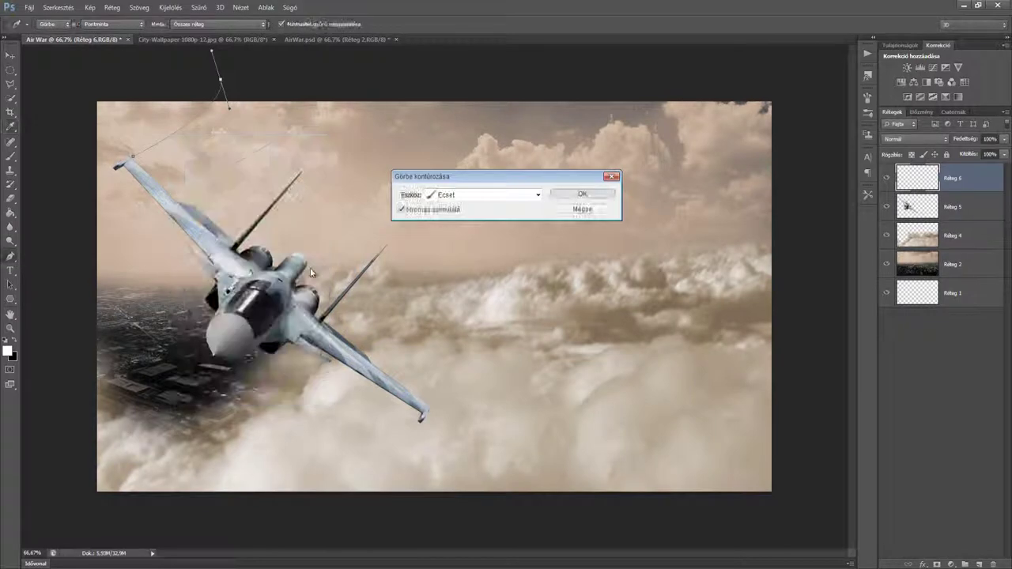
key(Return)
click(915, 139)
click(909, 291)
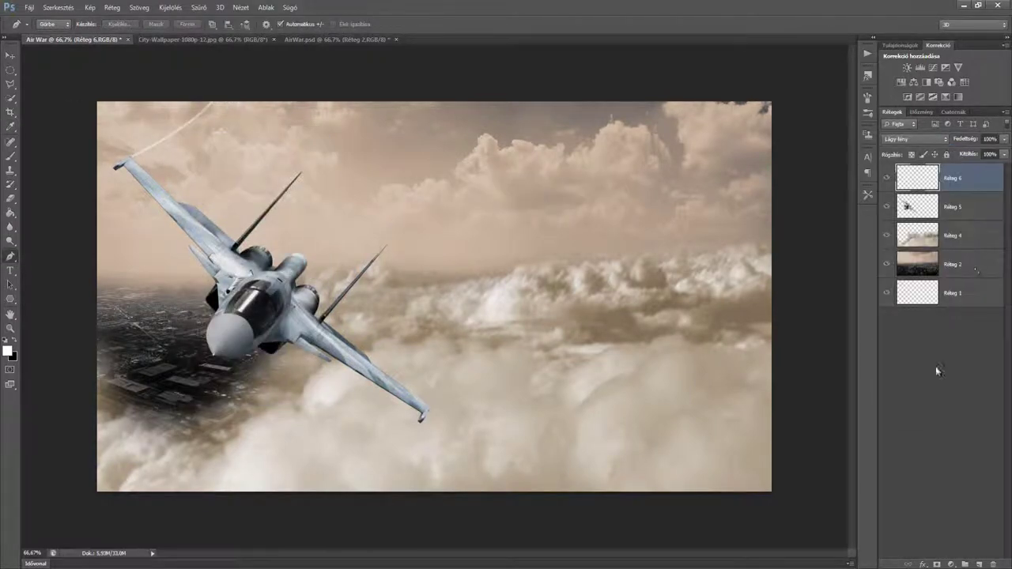
On a new layer, stroke the second contrail white, try a horizontal flip, then undo it
key(ctrl+shift+alt+n)
right_click(462, 316)
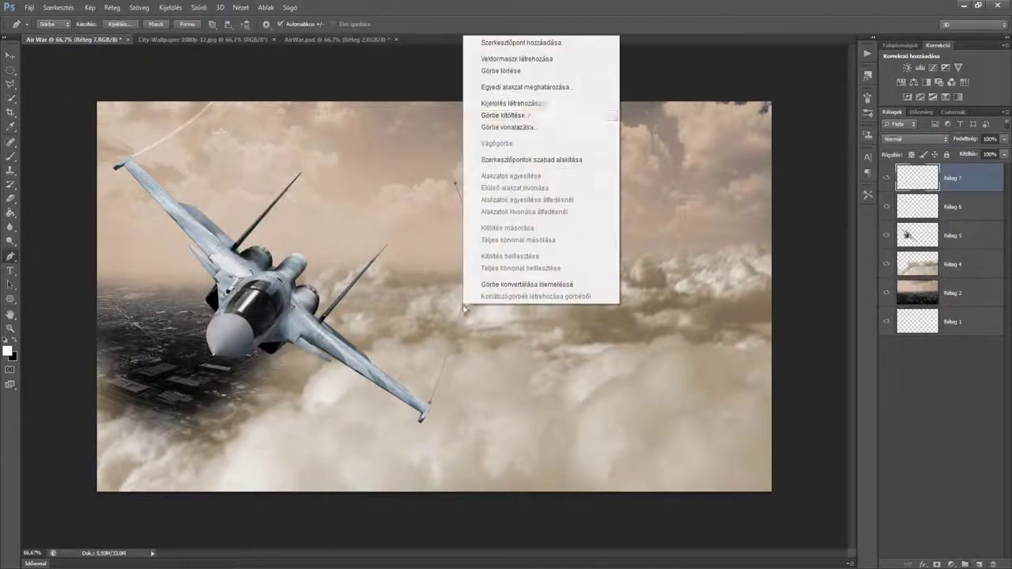
click(518, 119)
key(Return)
click(58, 7)
mouse_move(63, 218)
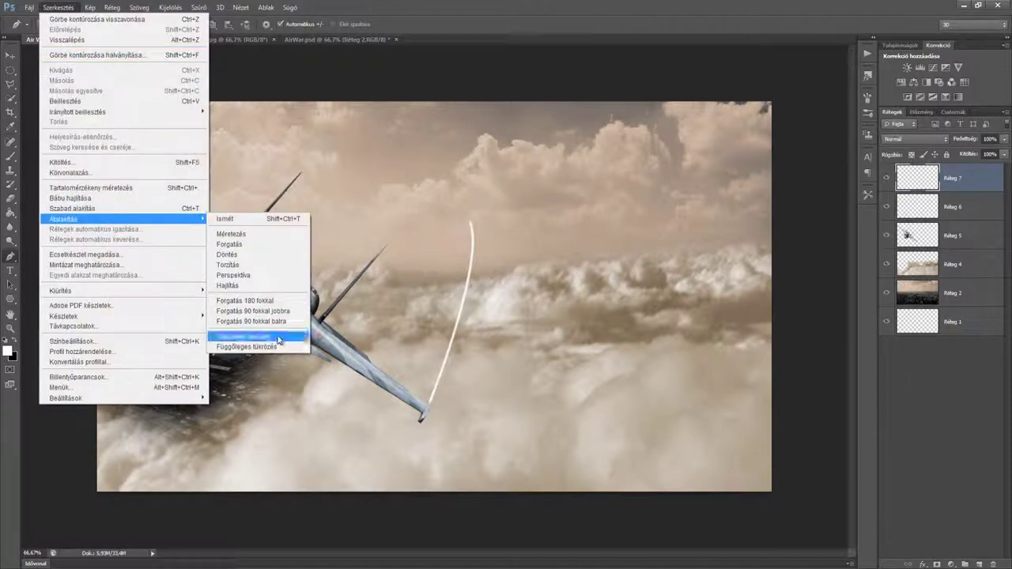
click(293, 262)
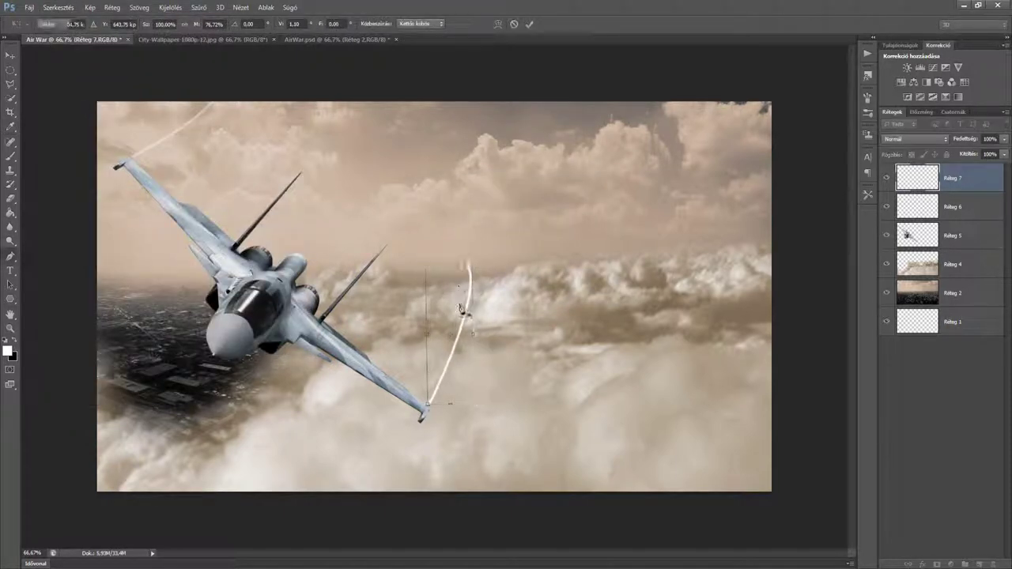
key(ctrl+alt+z)
Restroke the second contrail white, transform it, and blend it in Soft Light
right_click(463, 290)
click(490, 371)
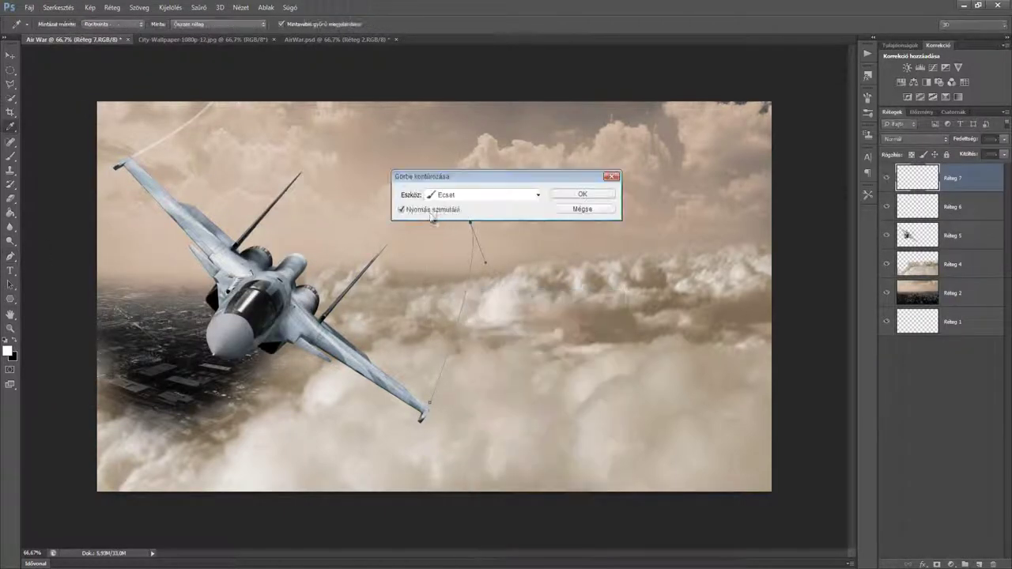
click(581, 194)
click(57, 7)
click(261, 260)
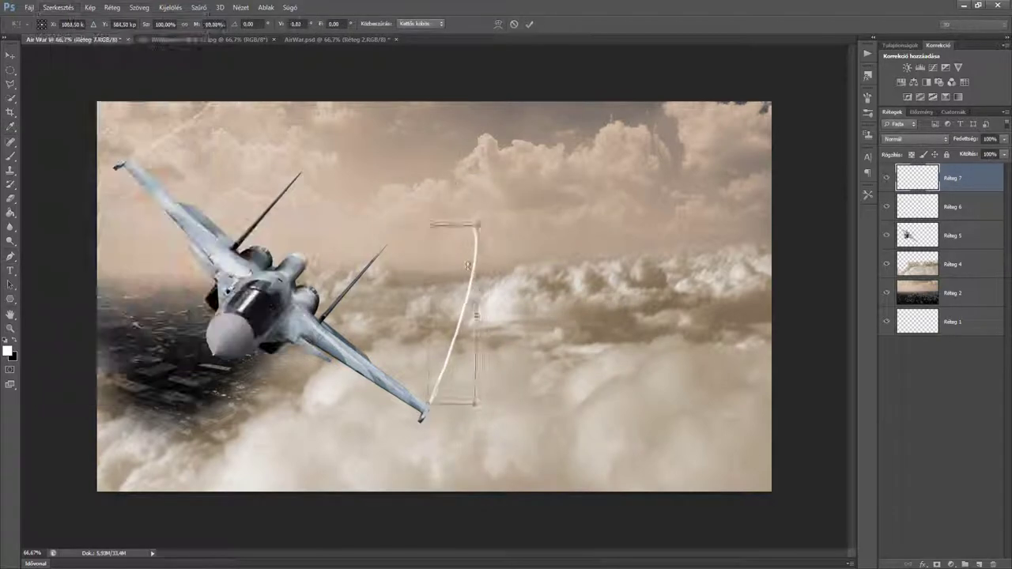
key(Return)
click(915, 138)
click(903, 289)
key(e)
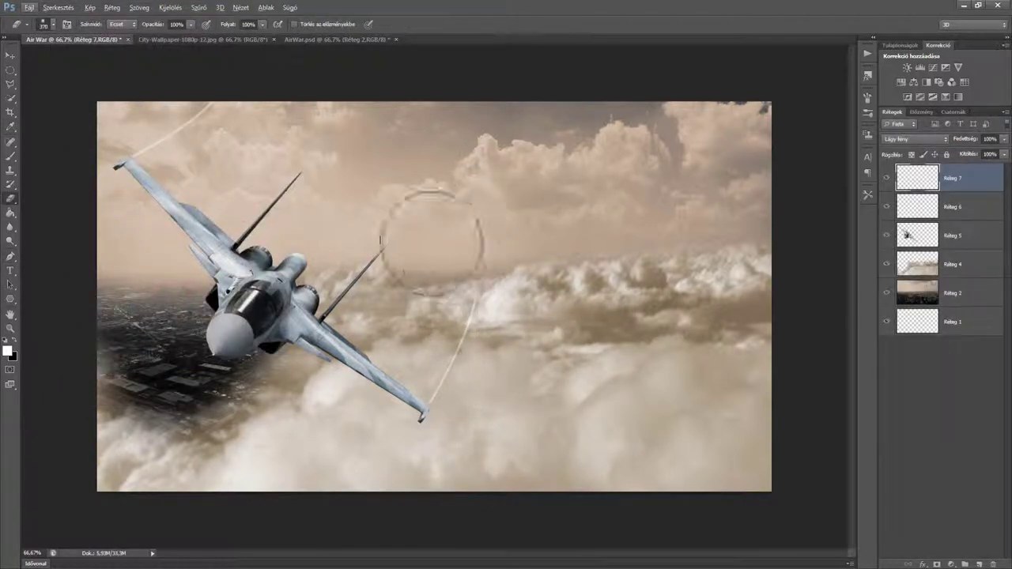
Group the jet and contrail layers into Csoport 1
scroll(696, 392, down, 1)
click(952, 235)
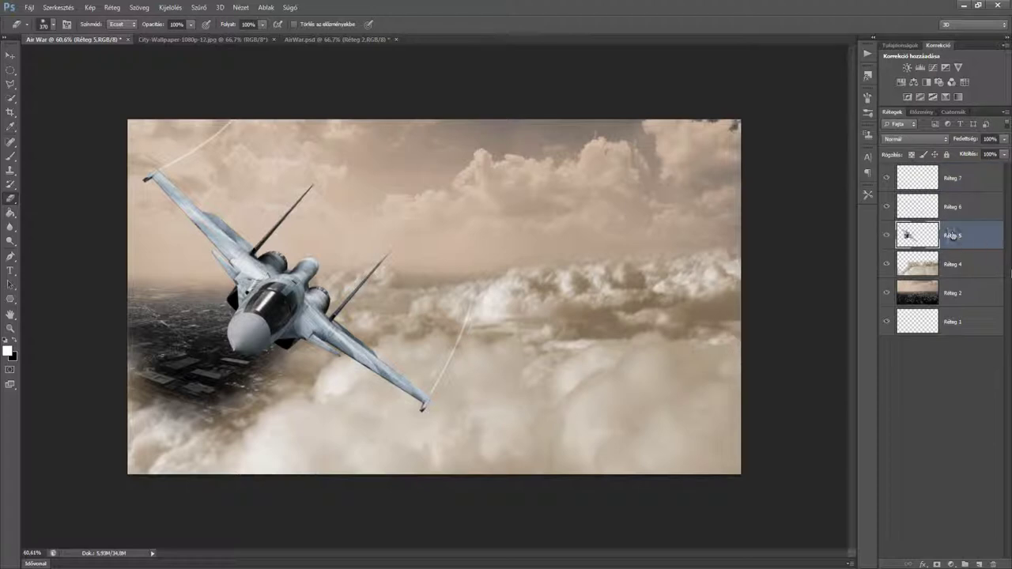
right_click(952, 235)
click(917, 388)
click(970, 191)
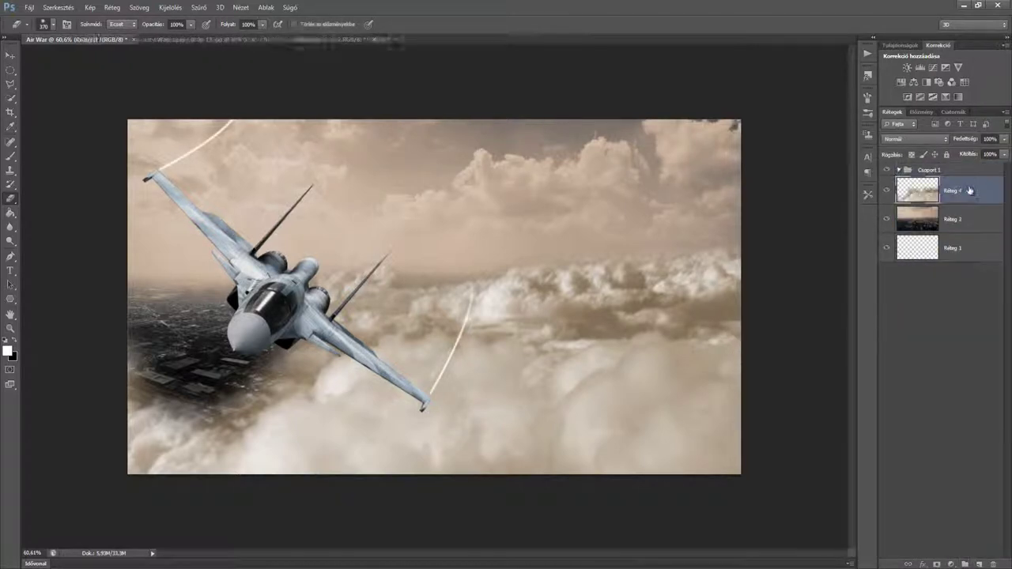
click(929, 170)
Open the F5-A-fighterBomber photo and zoom in for path tracing
click(30, 7)
click(48, 36)
double_click(493, 257)
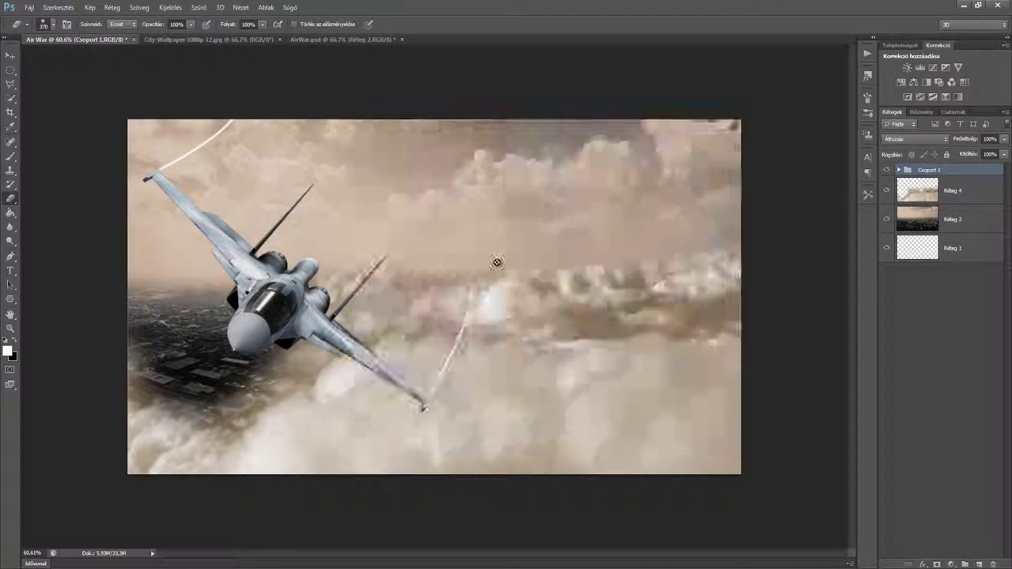
key(p)
scroll(308, 292, up, 4)
scroll(309, 293, up, 5)
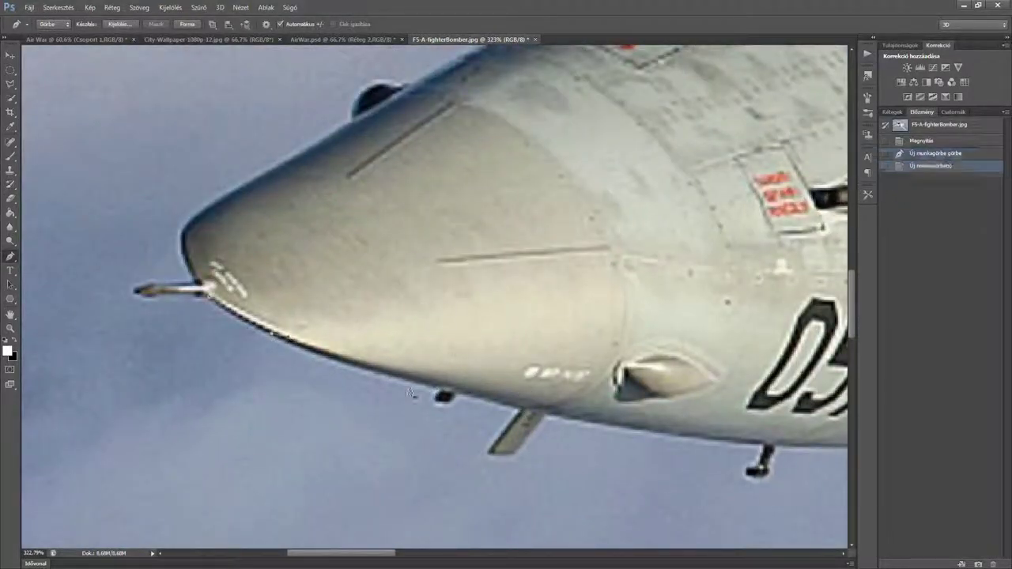
Place Pen anchors from the F-5's nose along the fuselage, engine intake and wing edge
click(520, 410)
click(491, 457)
scroll(491, 457, right, 10)
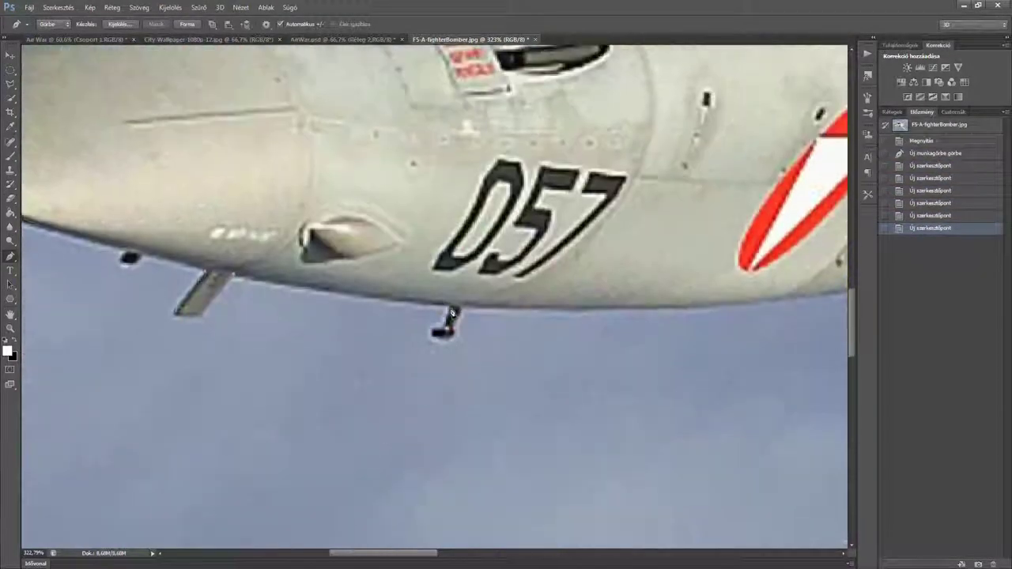
click(735, 272)
scroll(735, 273, right, 2)
click(782, 249)
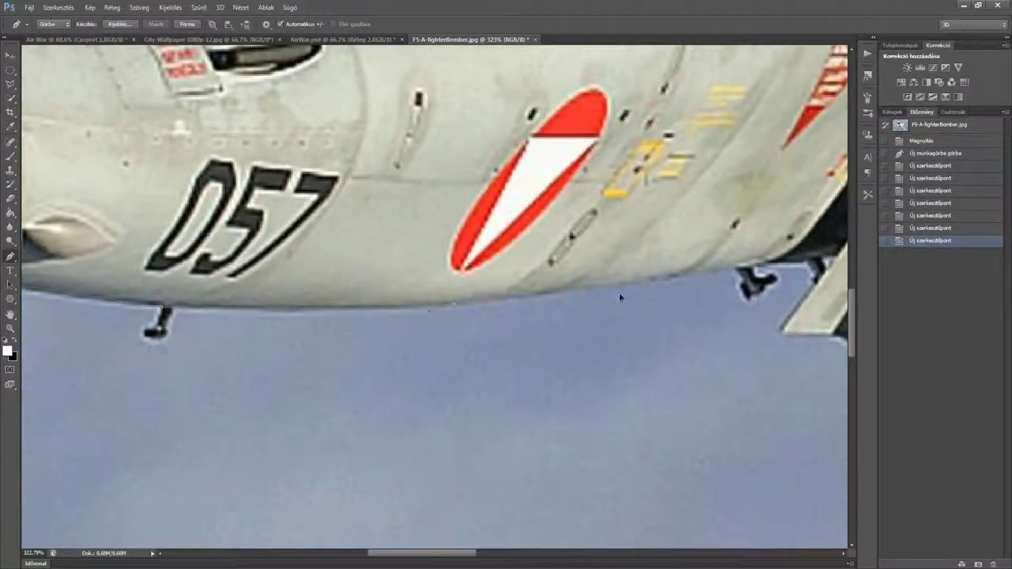
click(678, 283)
click(814, 273)
scroll(814, 273, right, 10)
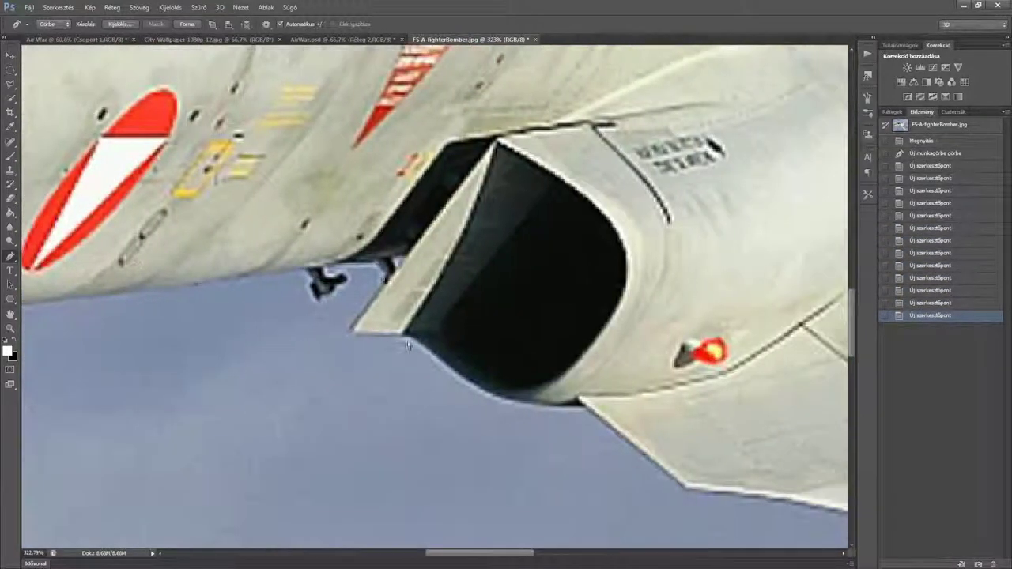
click(407, 336)
click(498, 407)
click(581, 405)
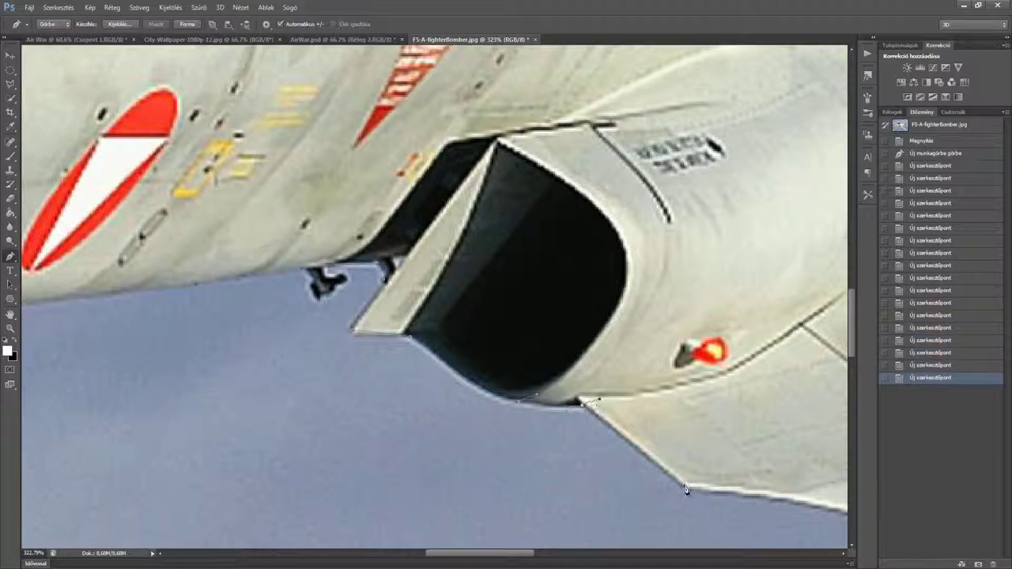
click(550, 410)
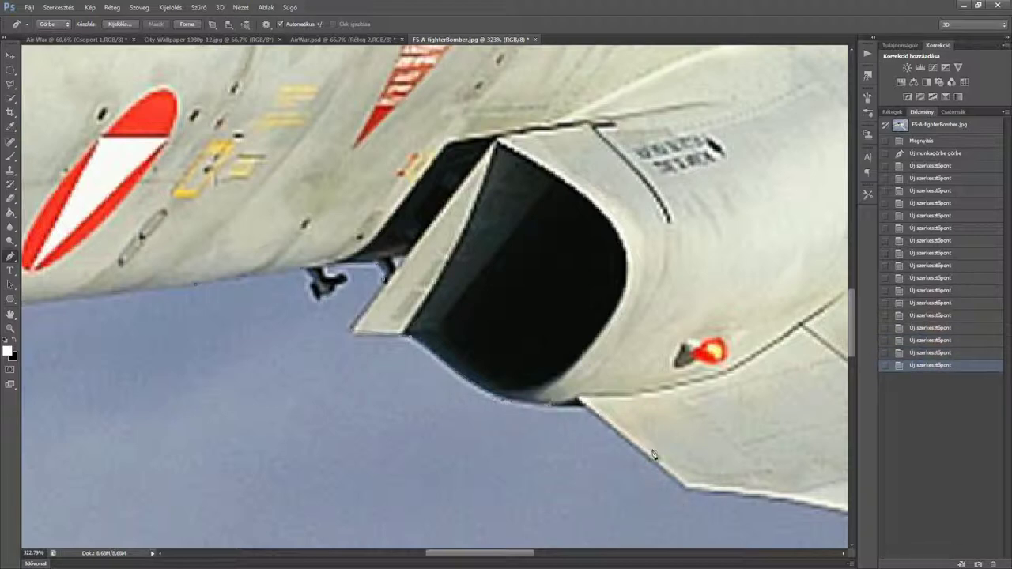
click(656, 457)
Move across the photo to finish the path along the cockpit and J-3057 tail
scroll(657, 457, right, 10)
scroll(423, 357, down, 5)
scroll(649, 425, down, 5)
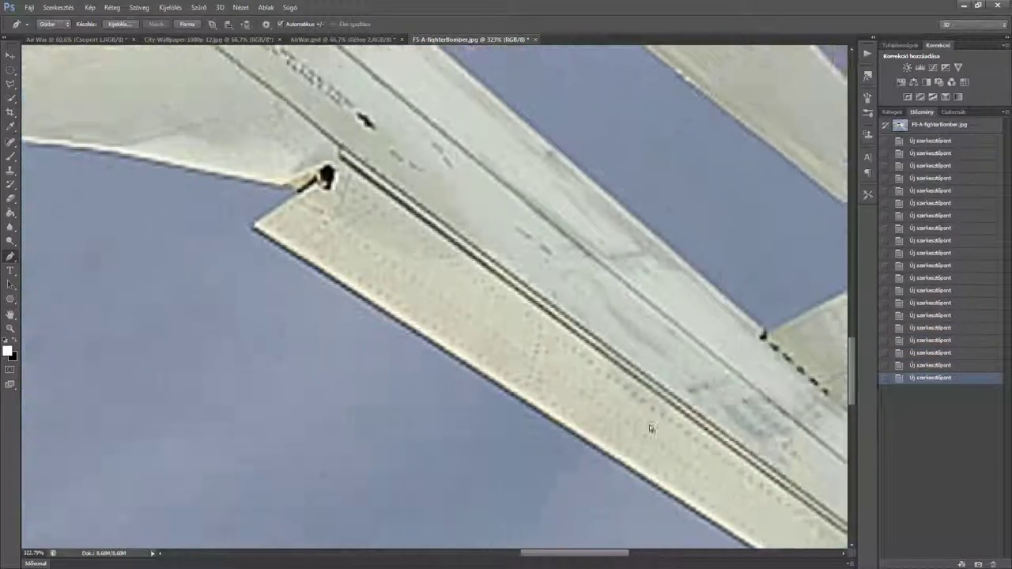
scroll(649, 425, right, 5)
scroll(740, 469, down, 3)
scroll(740, 469, down, 2)
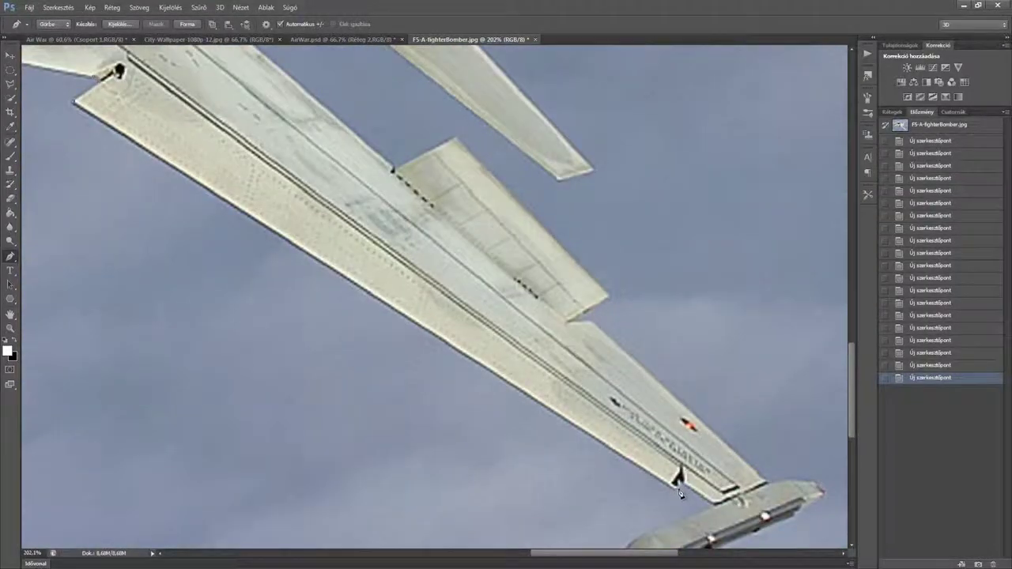
scroll(738, 460, down, 5)
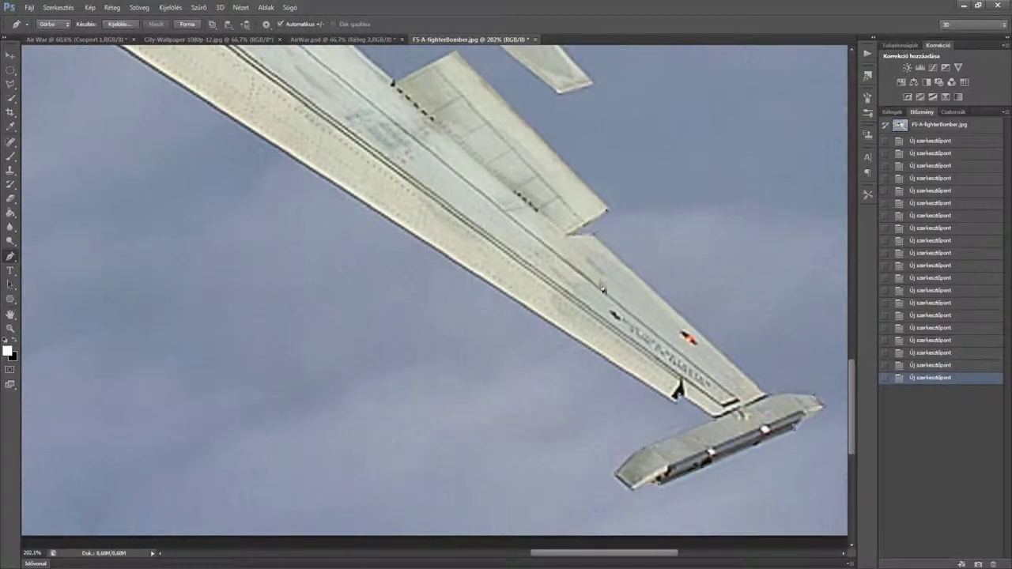
scroll(602, 290, up, 5)
scroll(201, 201, up, 5)
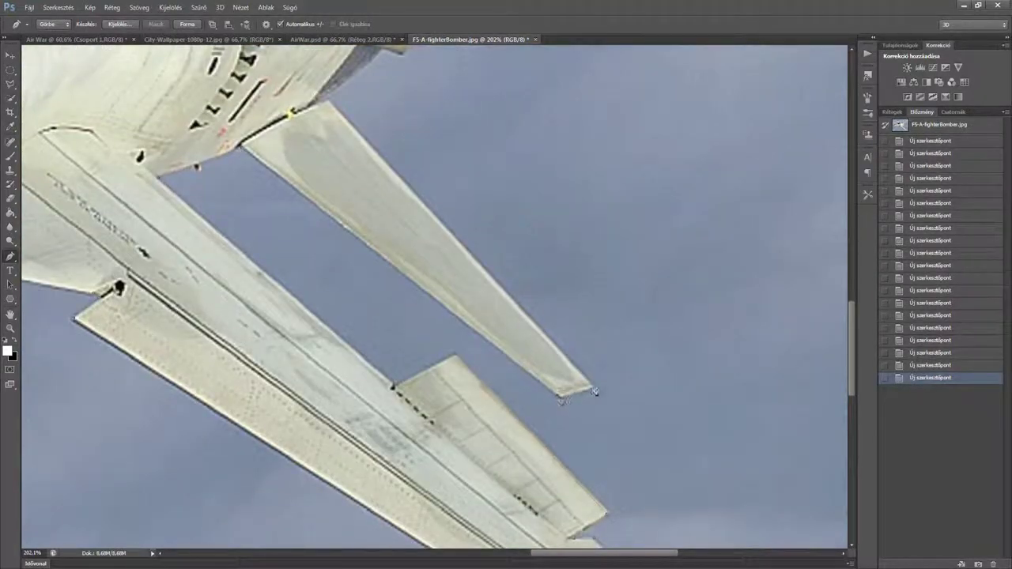
scroll(321, 111, up, 2)
scroll(391, 199, up, 3)
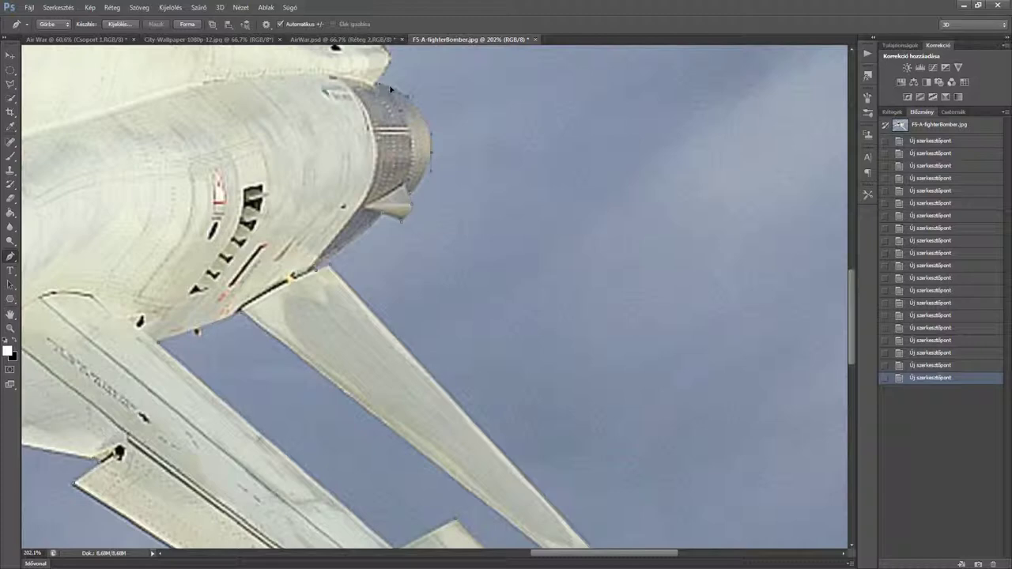
scroll(425, 126, up, 3)
scroll(344, 176, up, 2)
scroll(392, 226, up, 5)
scroll(486, 216, up, 4)
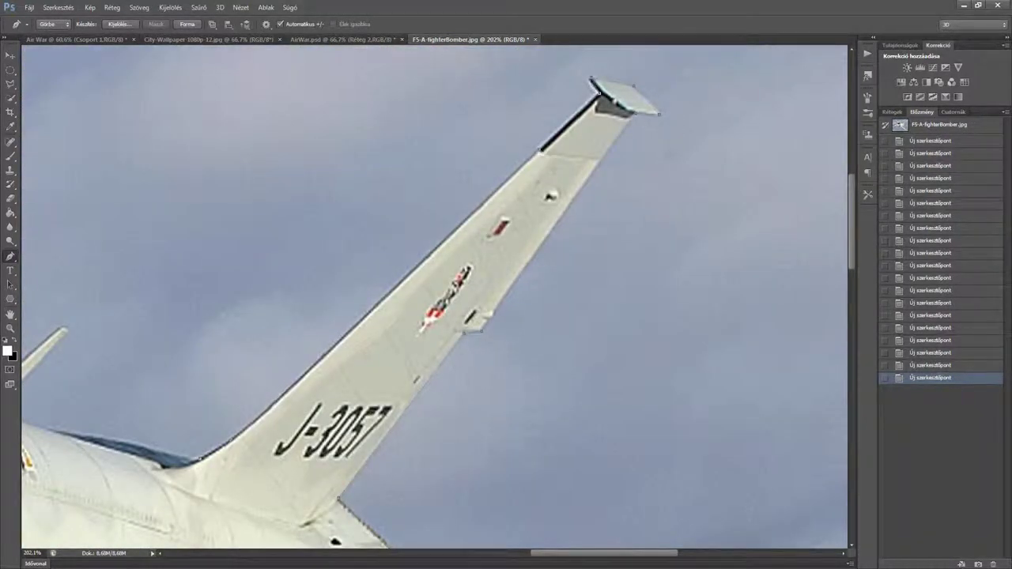
drag(197, 446, 644, 317)
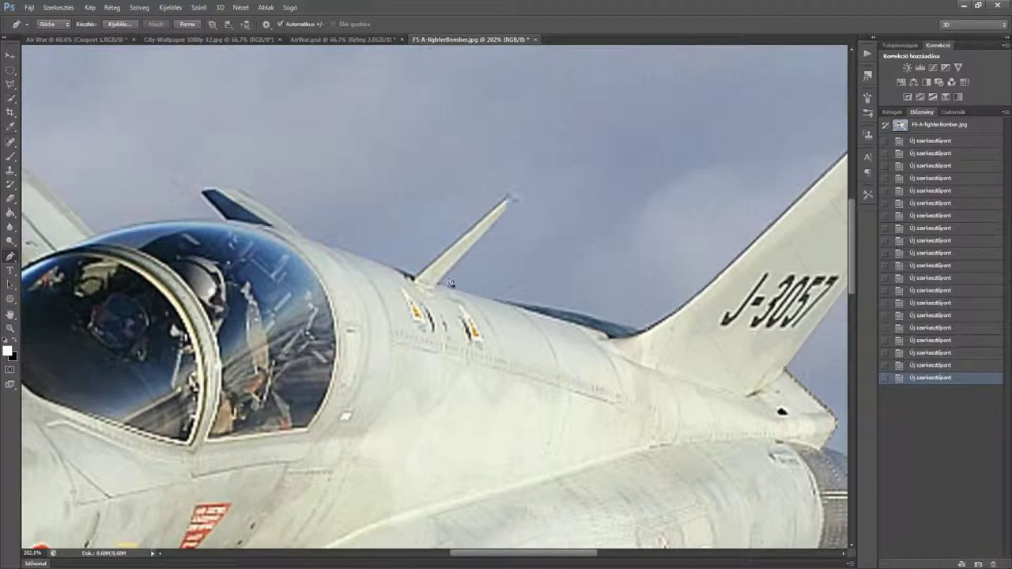
drag(515, 552, 489, 552)
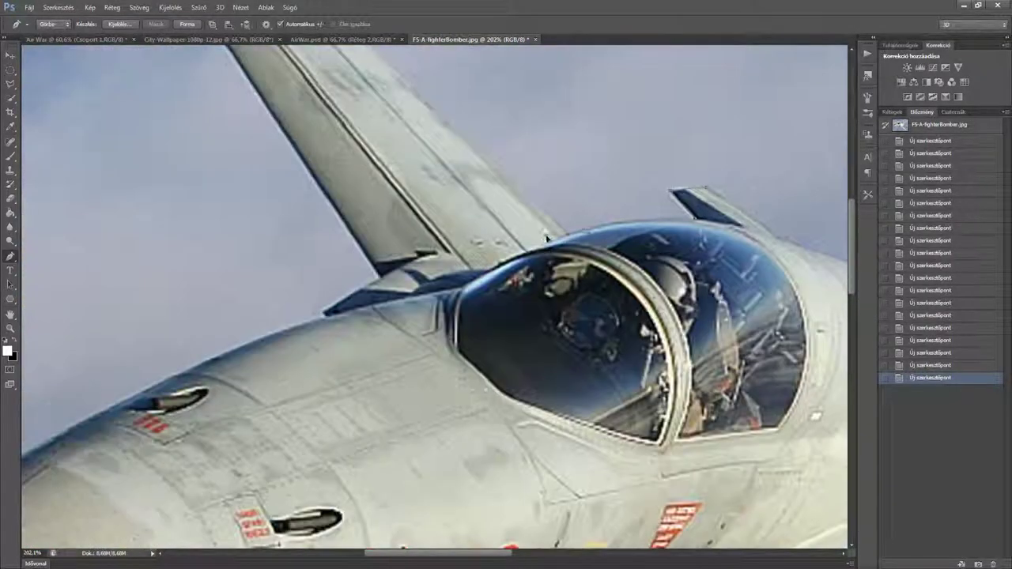
scroll(319, 222, up, 5)
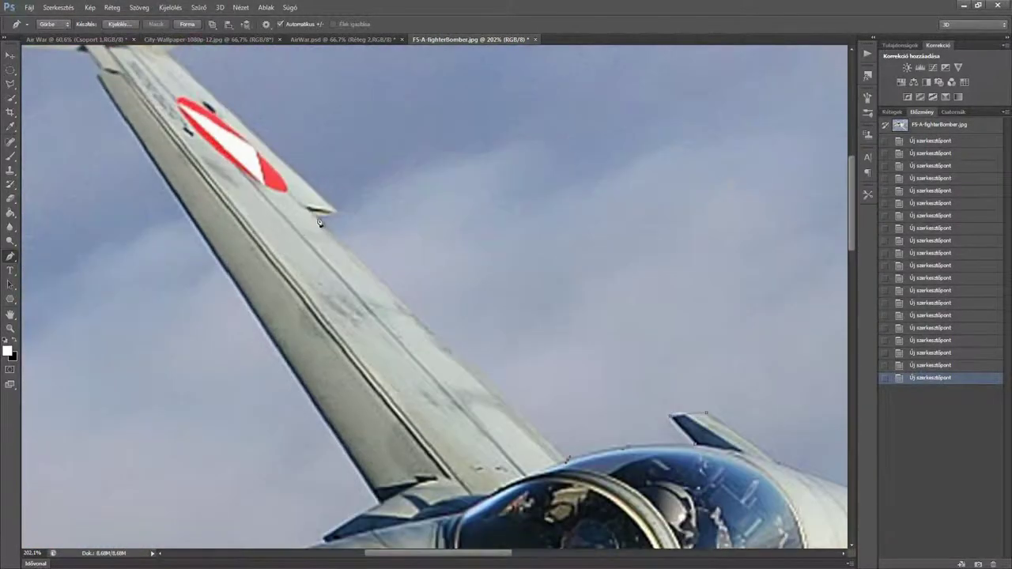
scroll(330, 222, up, 3)
drag(486, 551, 428, 551)
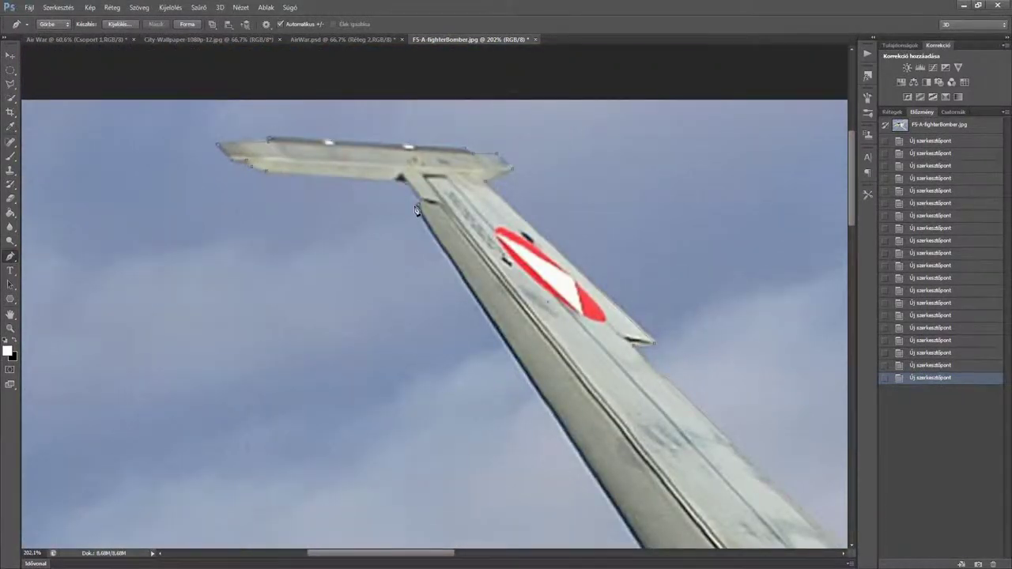
scroll(417, 209, down, 3)
scroll(443, 237, down, 3)
scroll(466, 261, down, 2)
scroll(487, 281, down, 2)
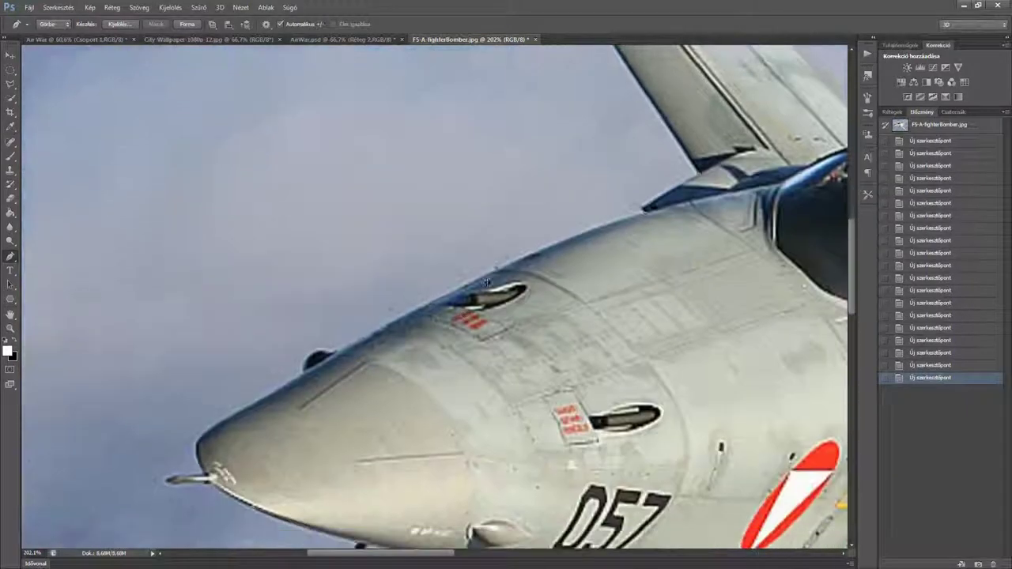
scroll(231, 358, down, 3)
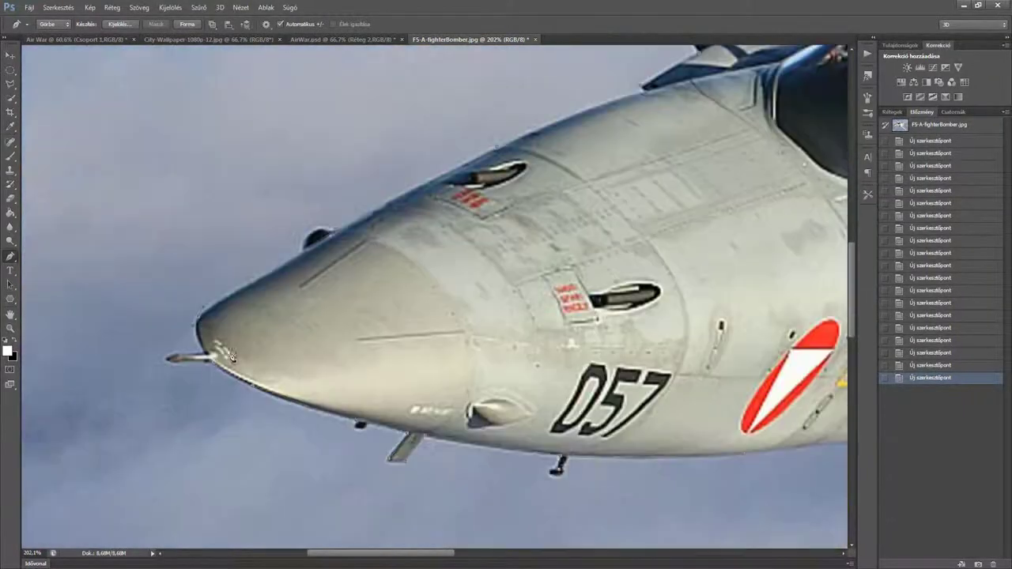
Turn the F-5 path into a selection and refine its edge
right_click(294, 135)
click(371, 208)
click(565, 170)
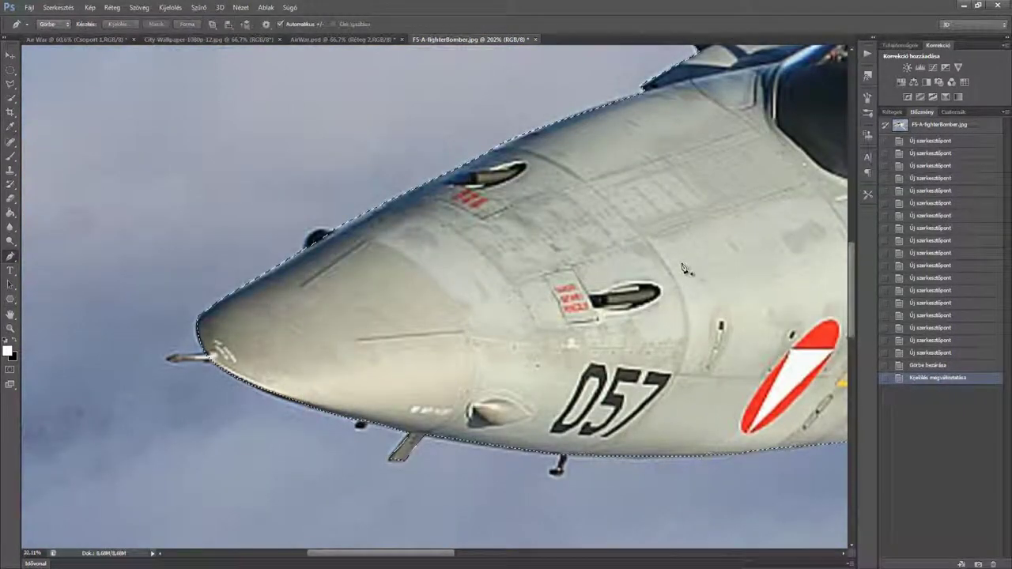
key(ctrl+0)
click(10, 83)
click(235, 24)
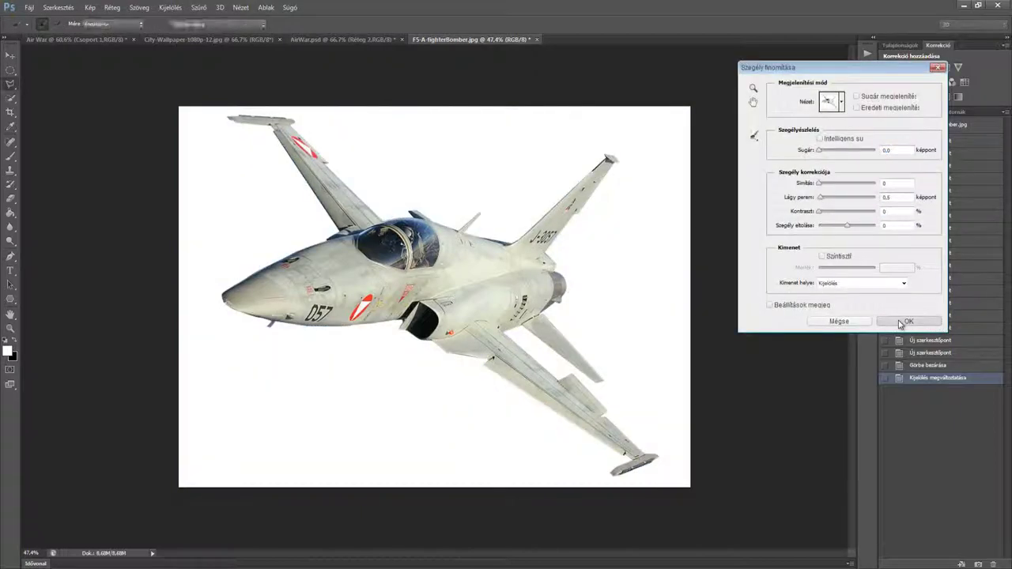
click(901, 321)
Copy the F-5 into the Air War scene, scaled down in the upper right
key(ctrl+c)
key(ctrl+Tab)
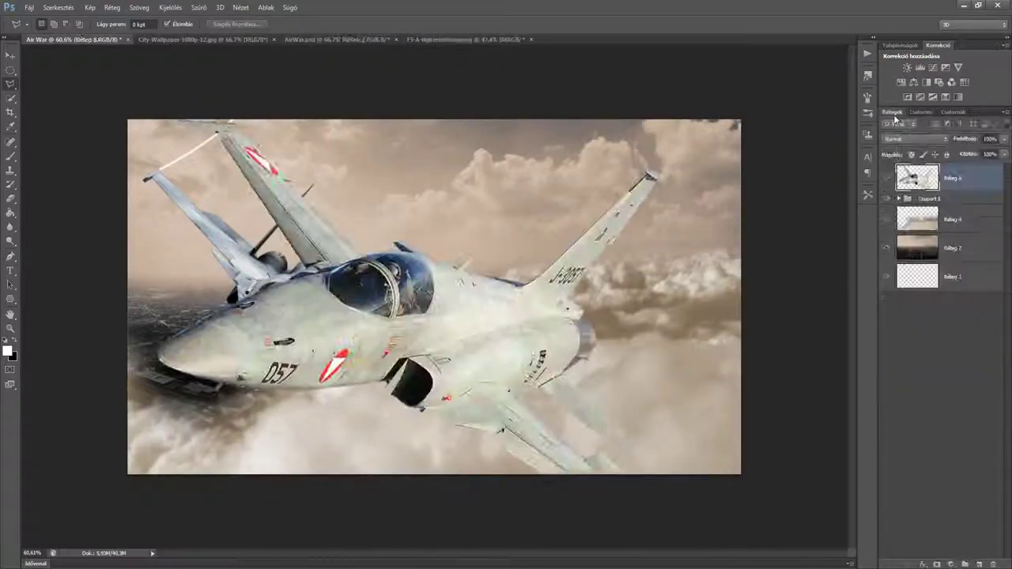
key(ctrl+v)
key(ctrl+t)
mouse_move(154, 120)
mouse_down()
mouse_move(469, 181)
mouse_move(582, 181)
mouse_up()
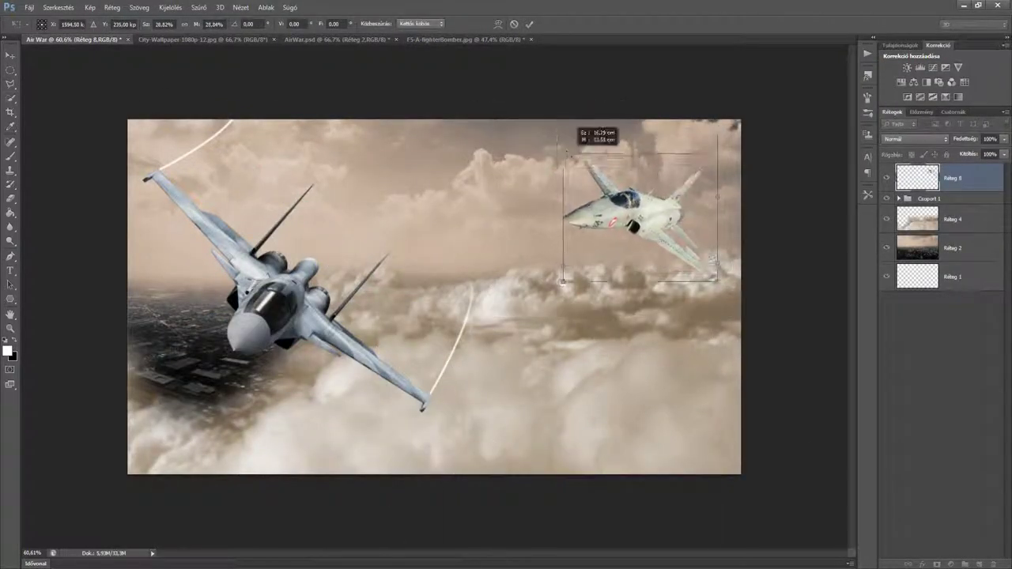
key(Return)
Rotate the small F-5 slightly using Edit > Transform > Rotate
click(59, 7)
click(215, 261)
drag(581, 273, 595, 254)
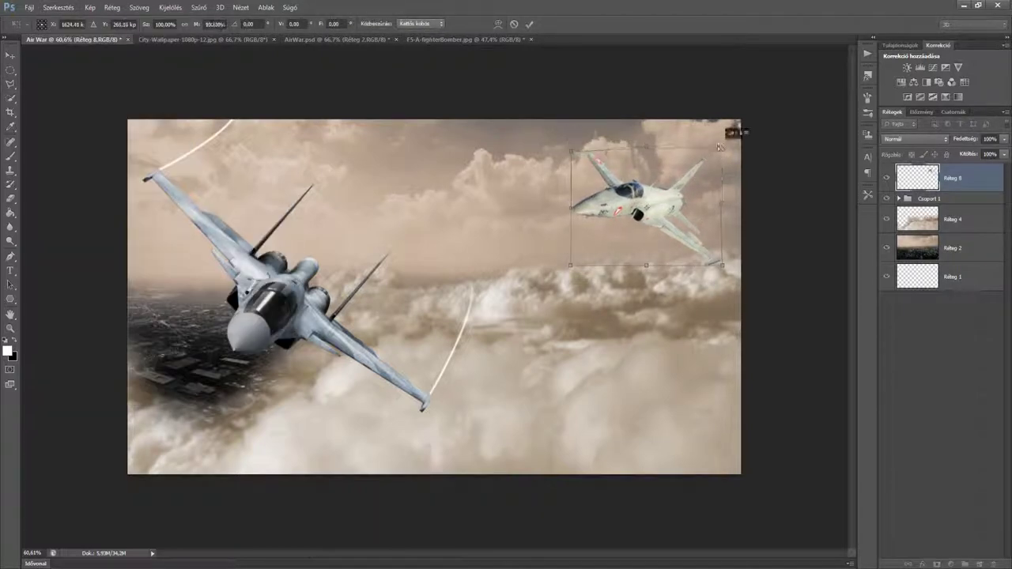
key(Return)
scroll(730, 174, up, 3)
On a new layer, draw a contrail path and stroke it with a white brush
key(ctrl+shift+alt+n)
click(10, 83)
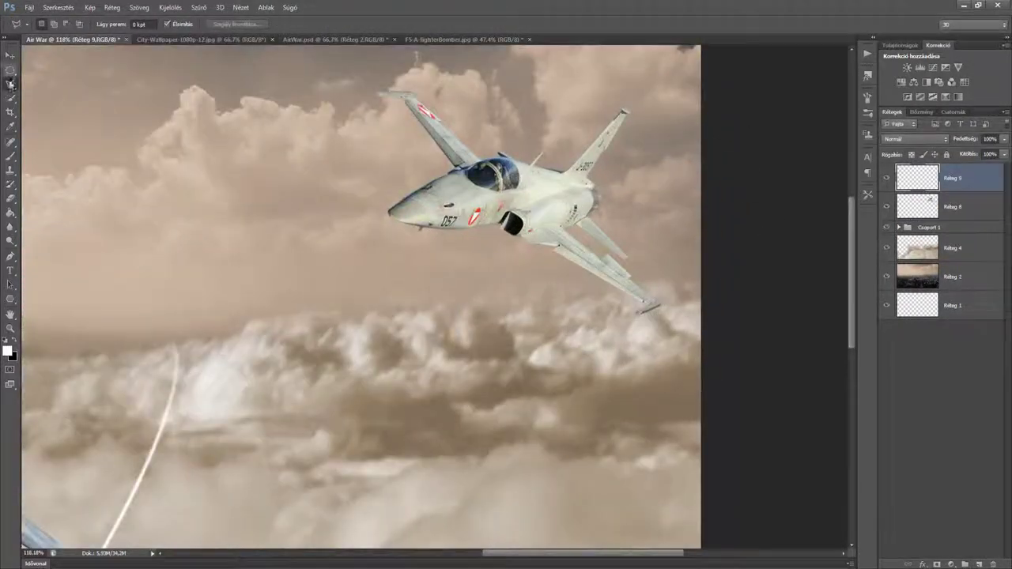
key(p)
scroll(516, 237, up, 2)
click(630, 62)
right_click(496, 145)
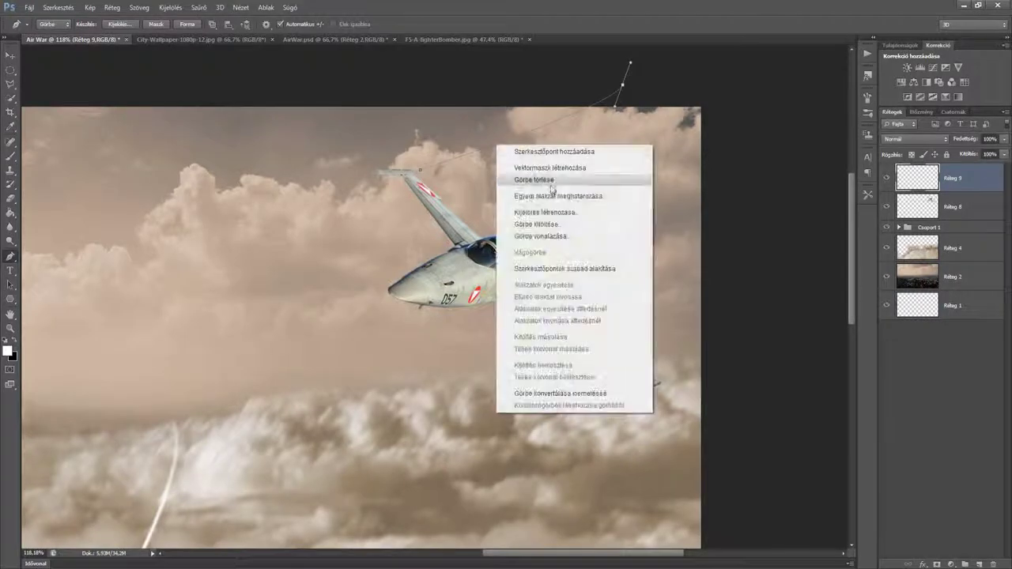
click(575, 235)
click(582, 199)
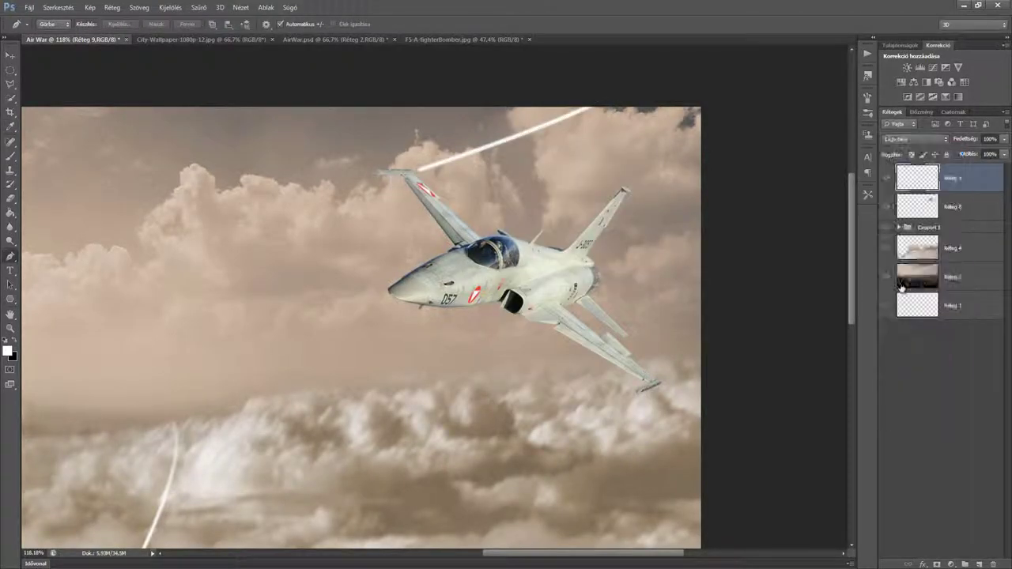
Stroke a second white contrail on another new layer and set it to Soft Light
key(ctrl+shift+alt+n)
click(779, 215)
click(779, 323)
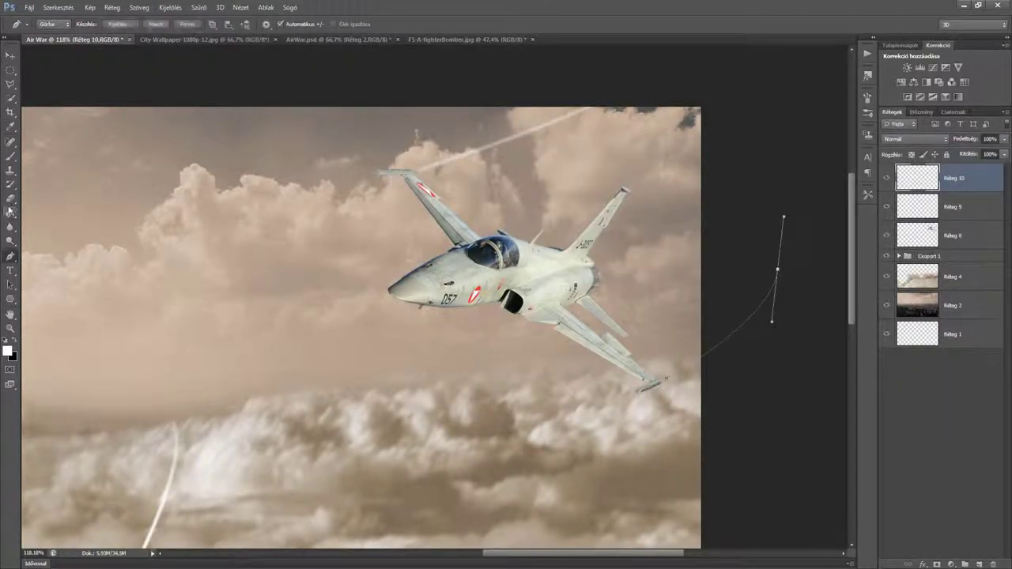
right_click(677, 104)
click(776, 166)
click(591, 199)
click(914, 138)
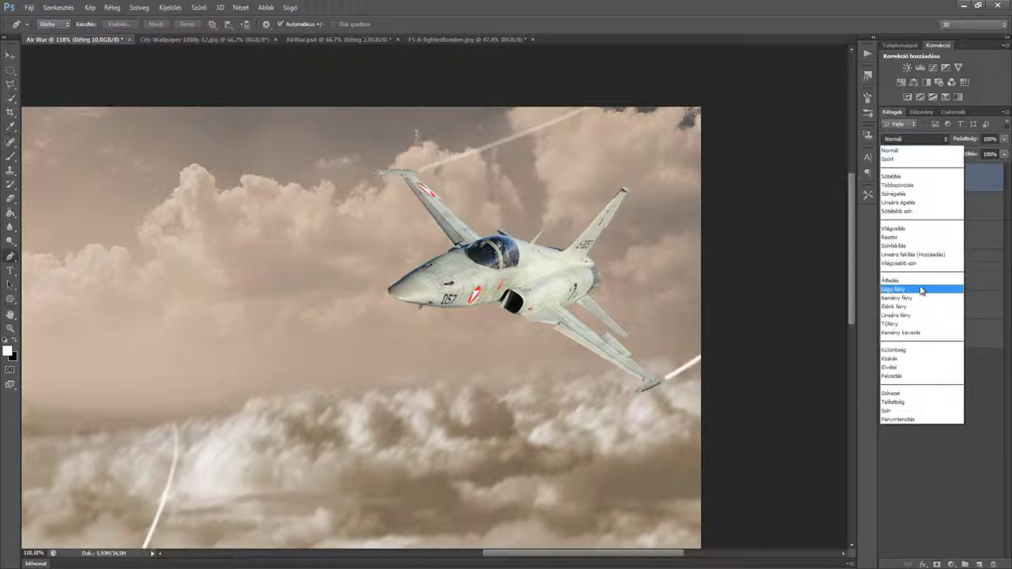
click(921, 290)
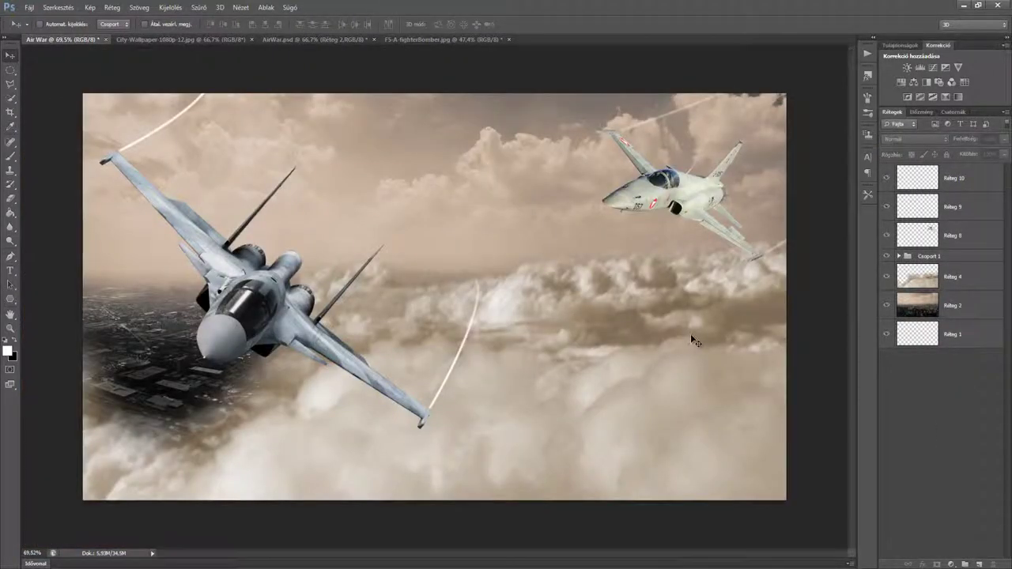
Group layers Réteg 8–10 holding the F-5 and its contrails
click(953, 178)
shift+click(952, 235)
key(ctrl+g)
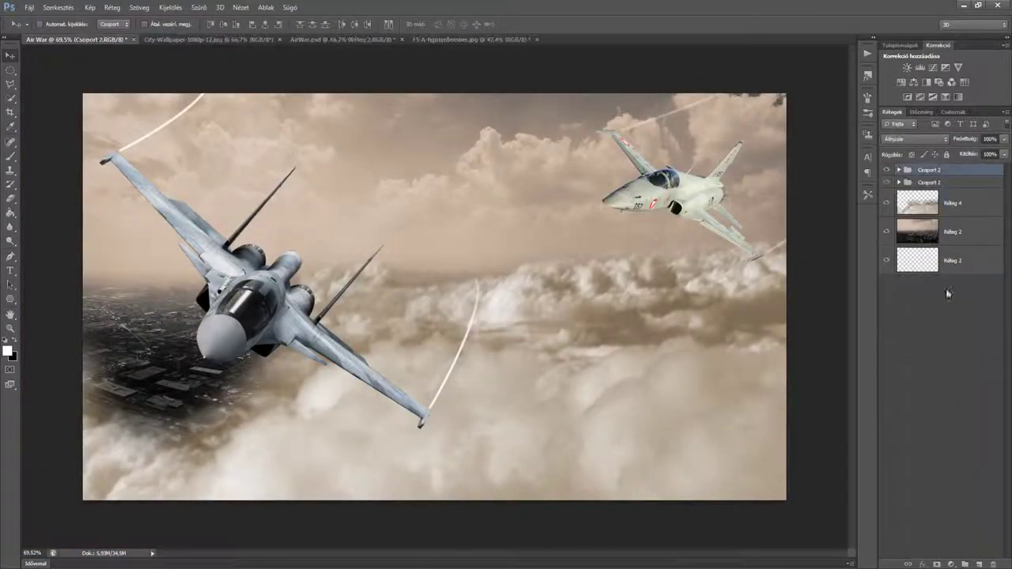
click(966, 233)
Desaturate the F-5 layer with Hue/Saturation at Saturation -77
click(898, 170)
click(966, 247)
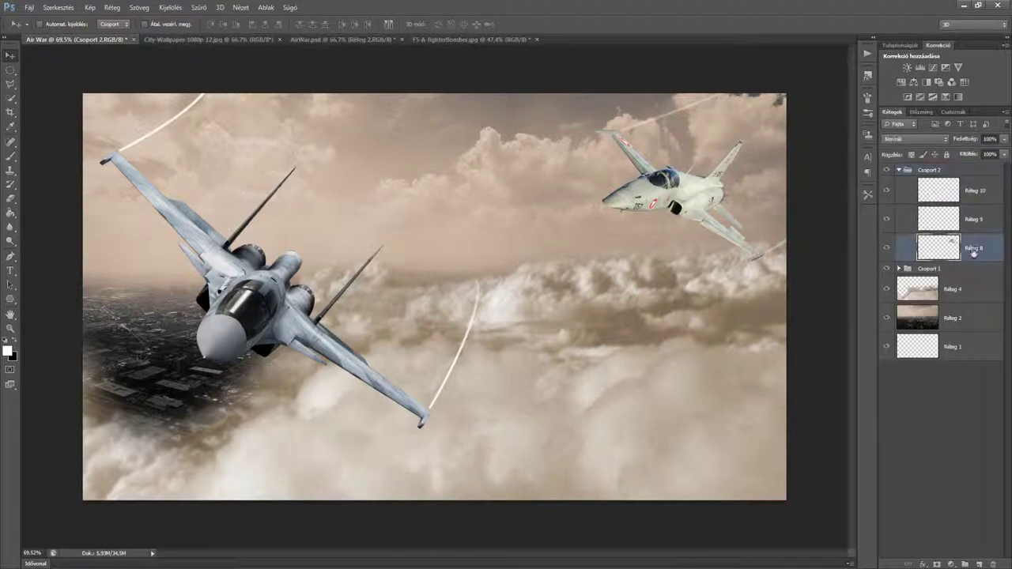
click(90, 7)
click(261, 115)
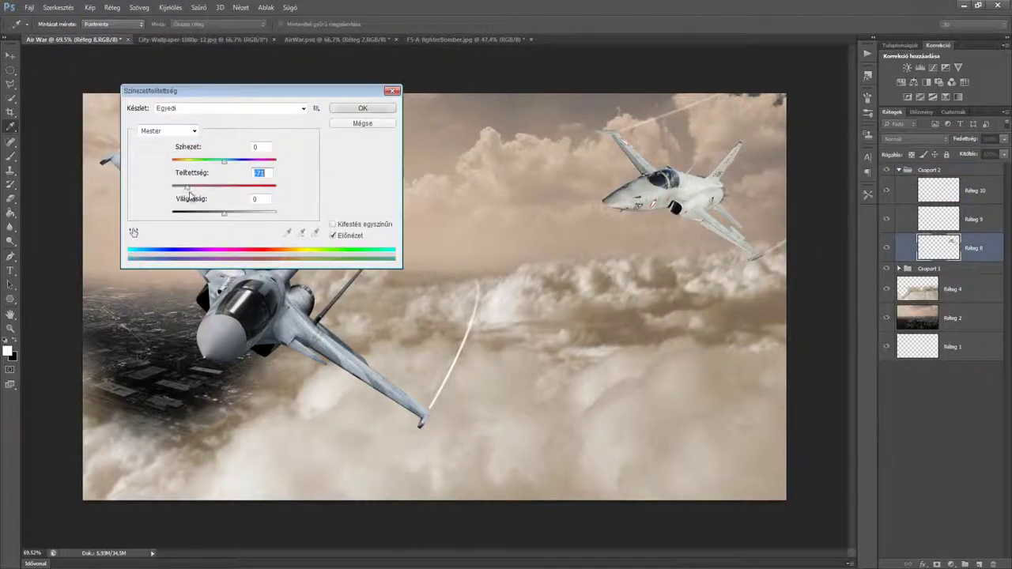
drag(159, 190, 157, 191)
key(Tab)
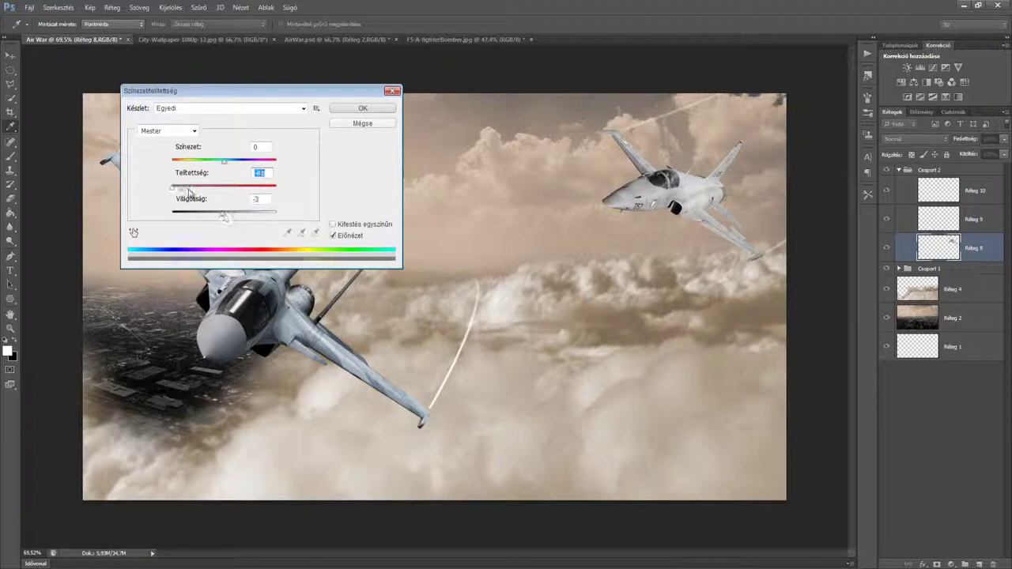
drag(226, 219, 221, 219)
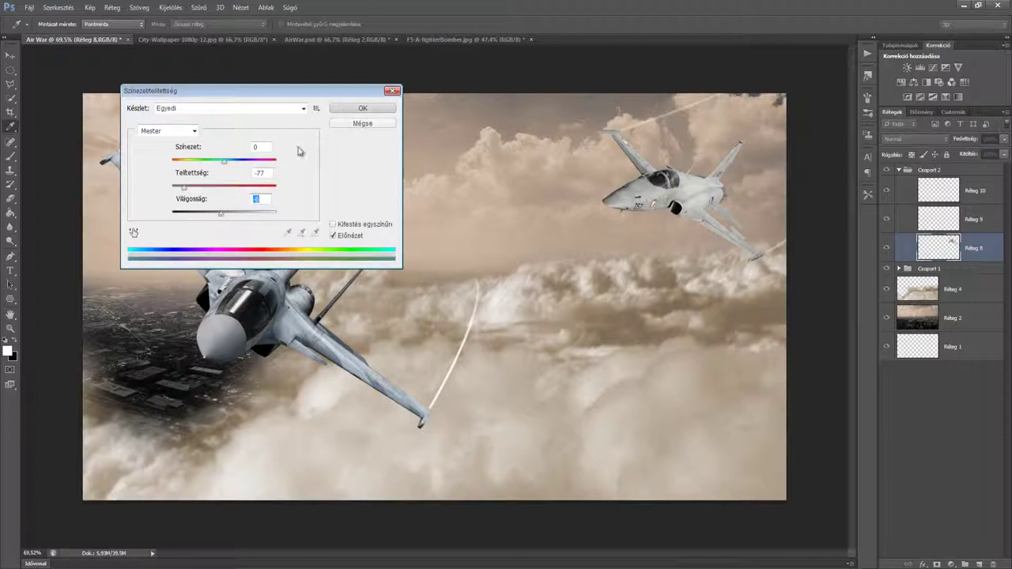
click(352, 109)
click(899, 170)
Apply Motion Blur to the city background layer Réteg 2
click(954, 235)
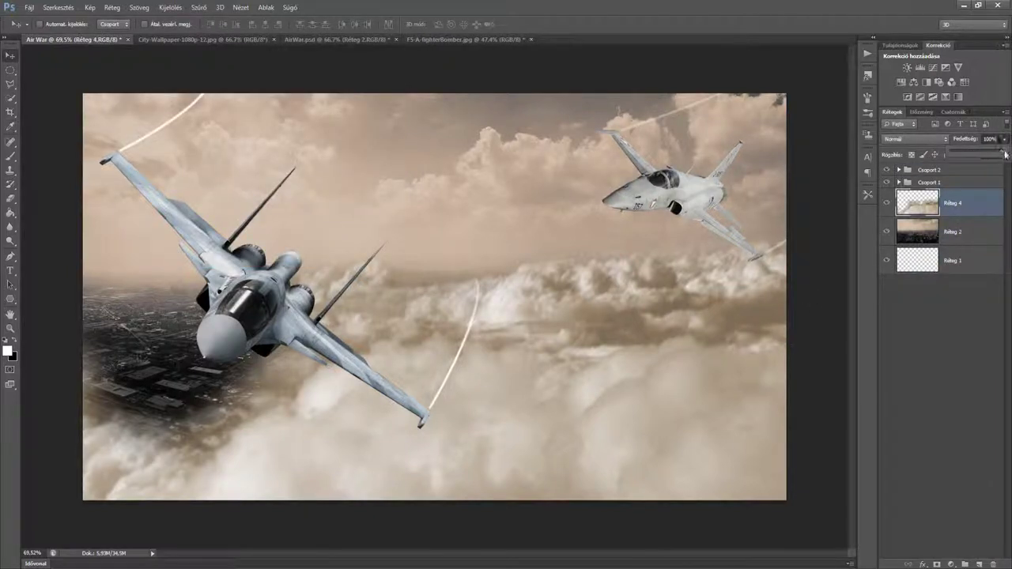
key(5)
click(199, 7)
click(282, 63)
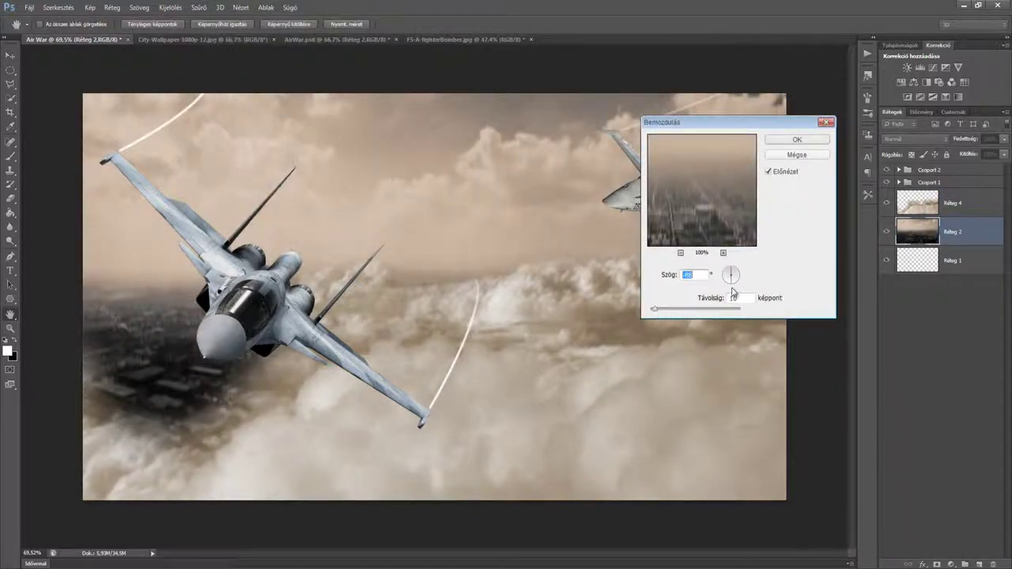
click(787, 142)
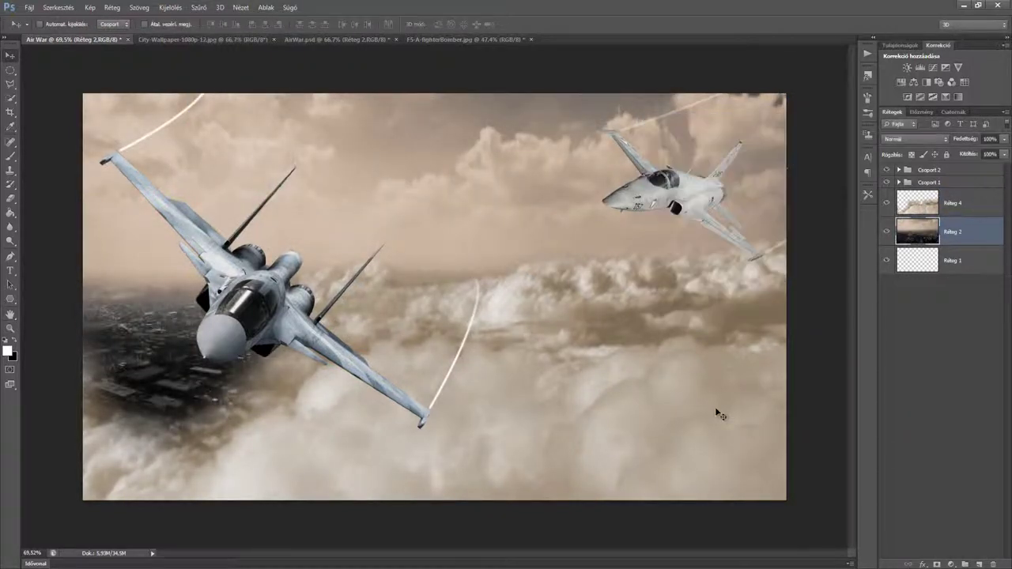
Apply an 11 px Motion Blur to the cloud layer Réteg 4
click(954, 204)
click(199, 8)
click(372, 309)
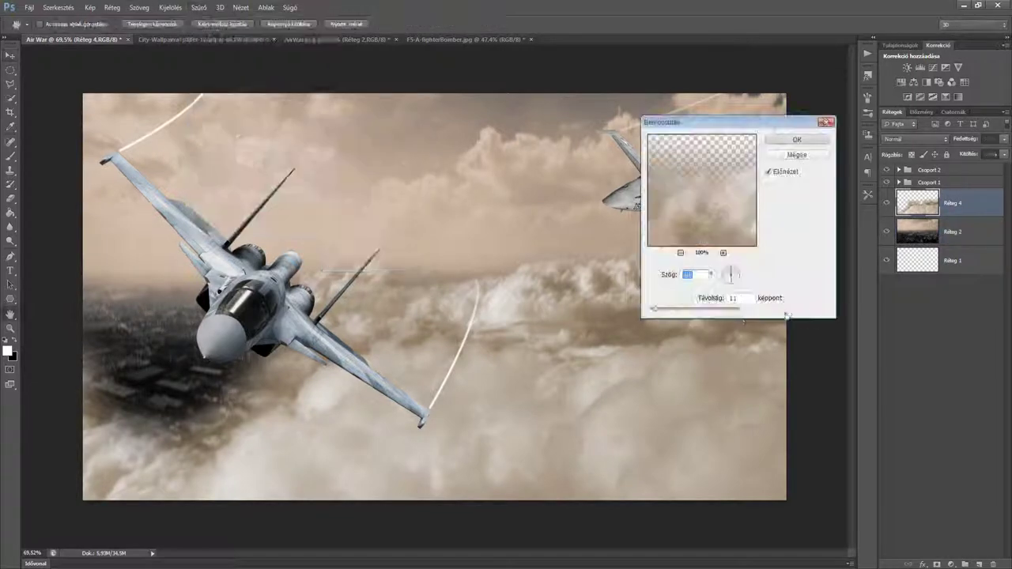
click(814, 141)
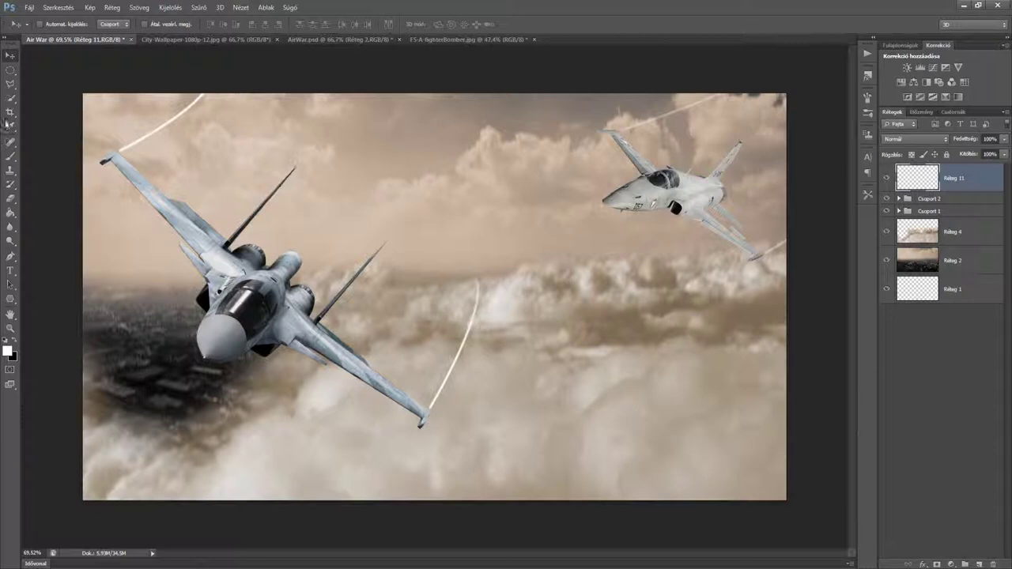
Fill a lassoed trapezoid beam with a white-to-transparent gradient, deselect, and motion-blur it
key(l)
click(362, 77)
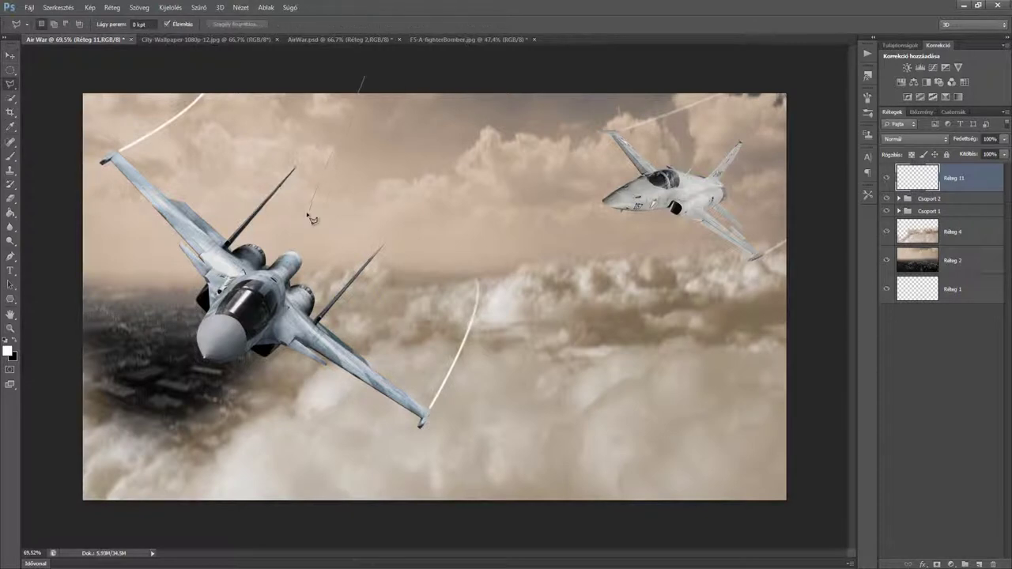
right_click(10, 211)
click(56, 207)
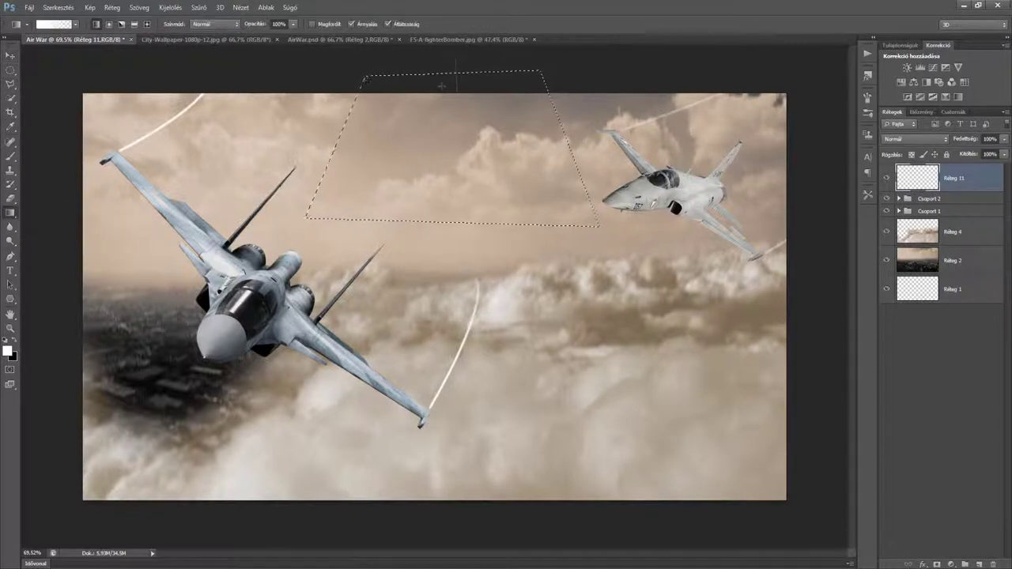
drag(451, 79, 450, 214)
key(ctrl+d)
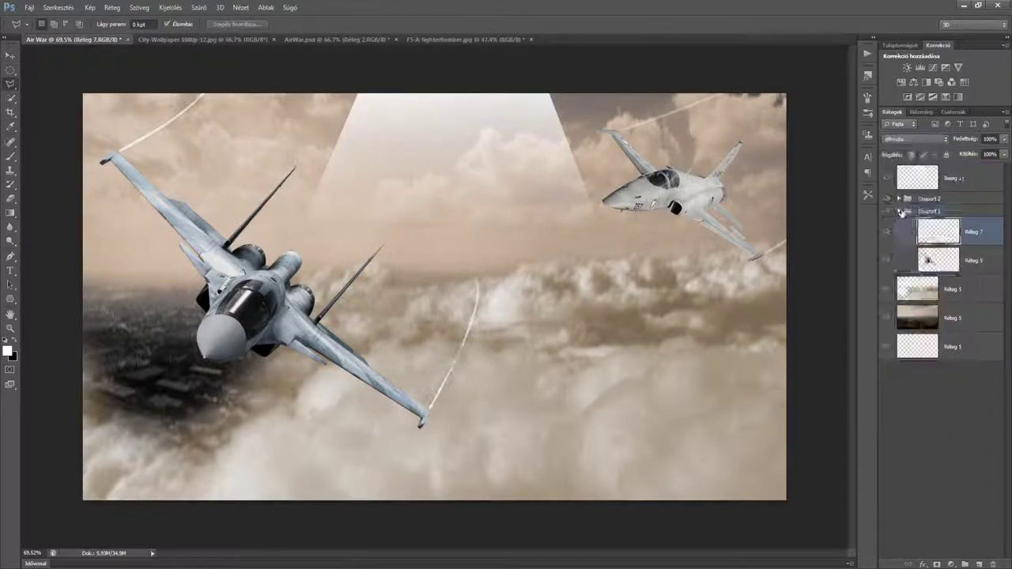
click(199, 7)
click(397, 184)
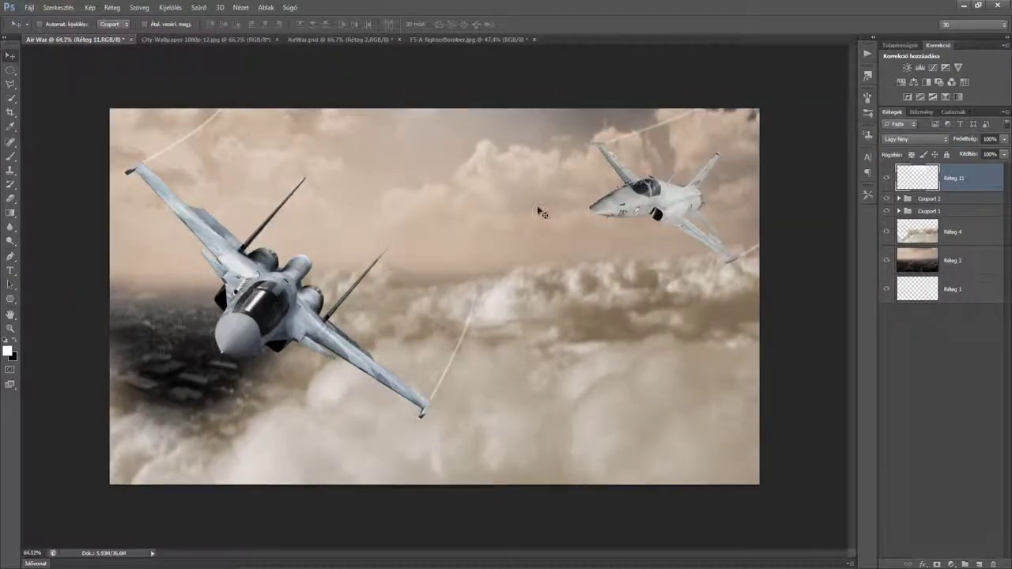
Brighten the trails around the big jet with the Brush tool
alt+scroll(237, 281, up, 3)
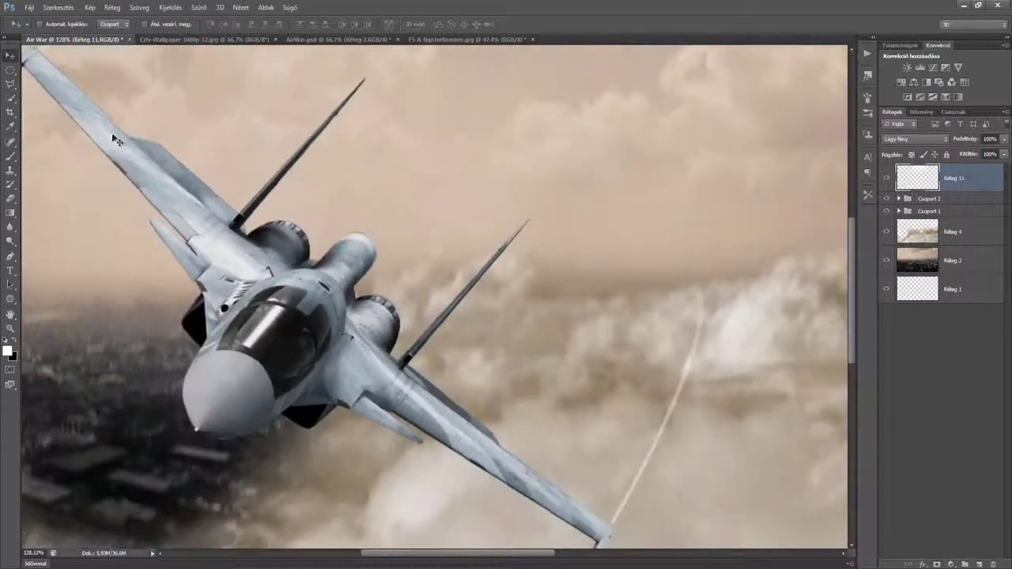
ctrl+click(330, 240)
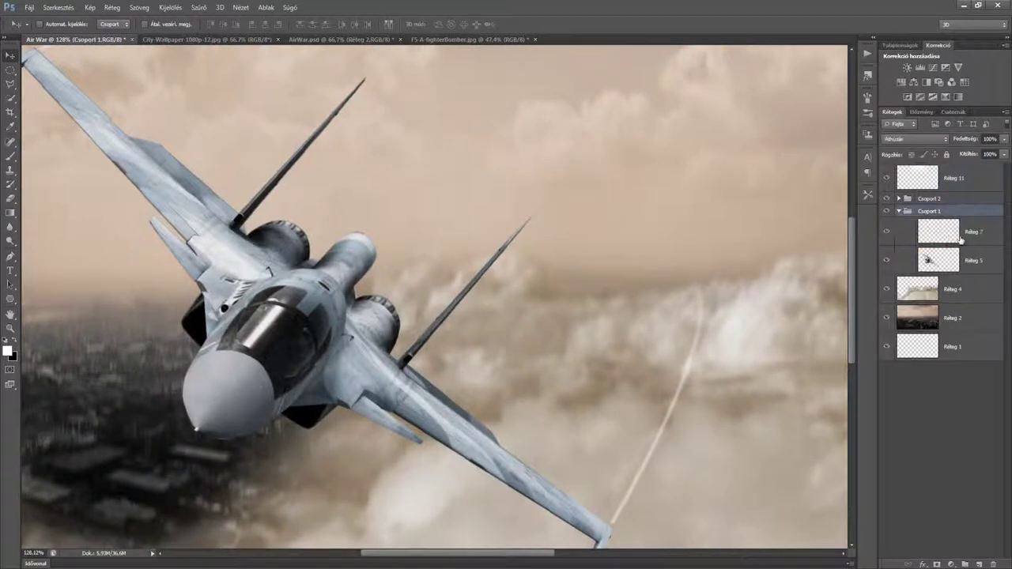
click(11, 155)
right_click(246, 224)
key(Return)
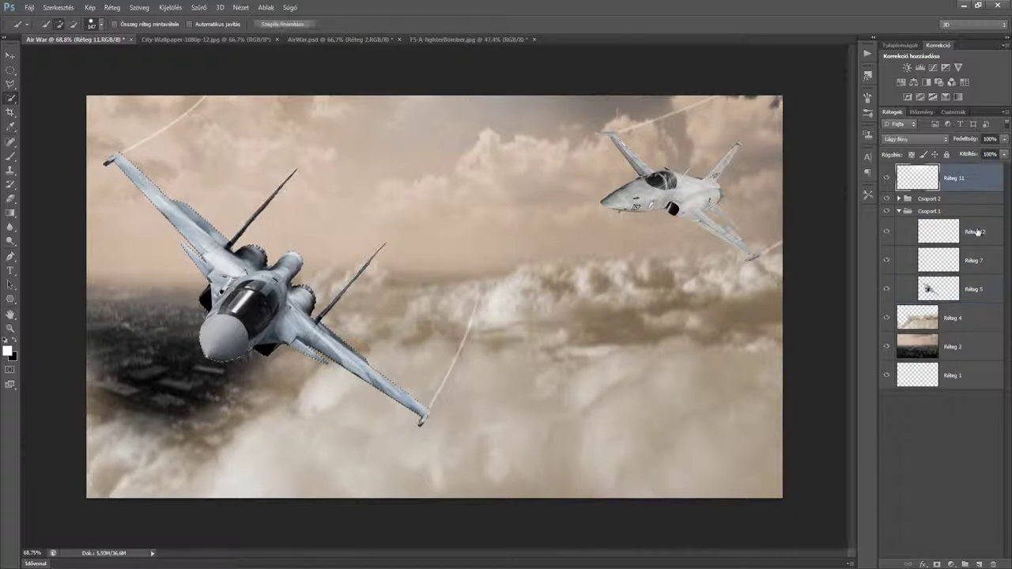
key(l)
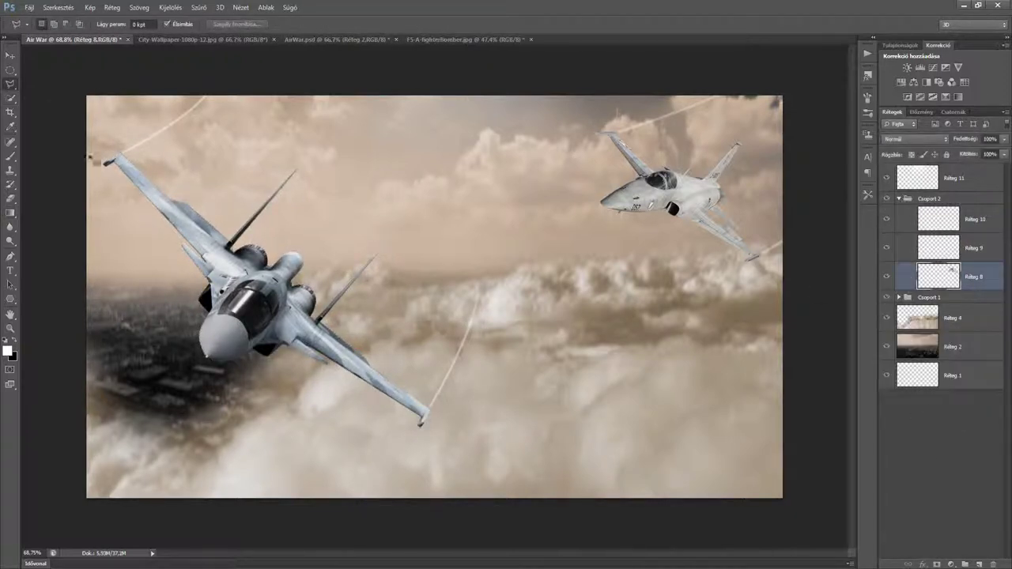
Add a new layer, deselect, and start opening the f22_raptor image
key(ctrl+j)
key(l)
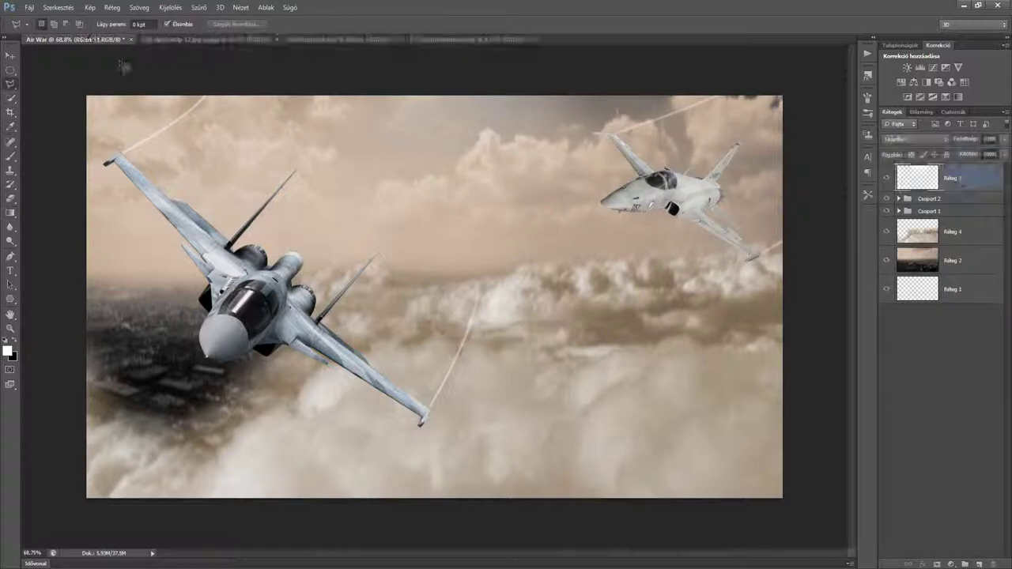
key(alt+f)
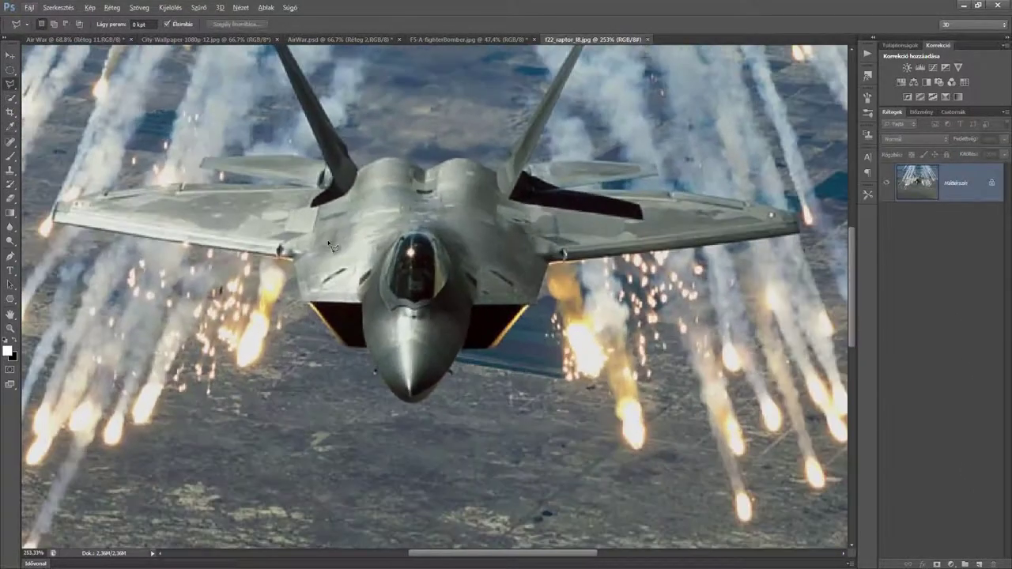
Pen-trace the F-22, refine the selection to a masked layer, and bring it into Air War
click(11, 257)
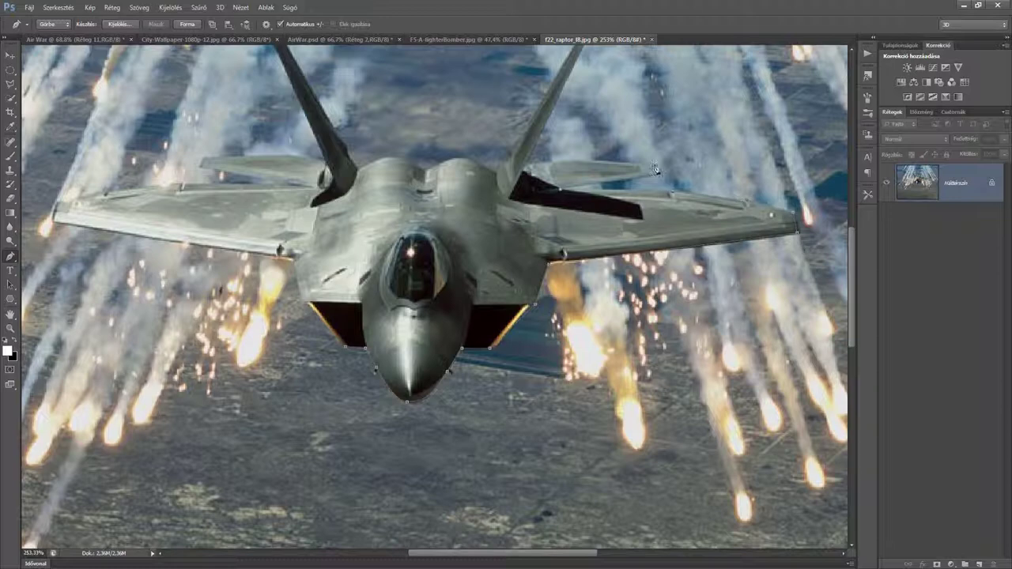
scroll(592, 152, up, 3)
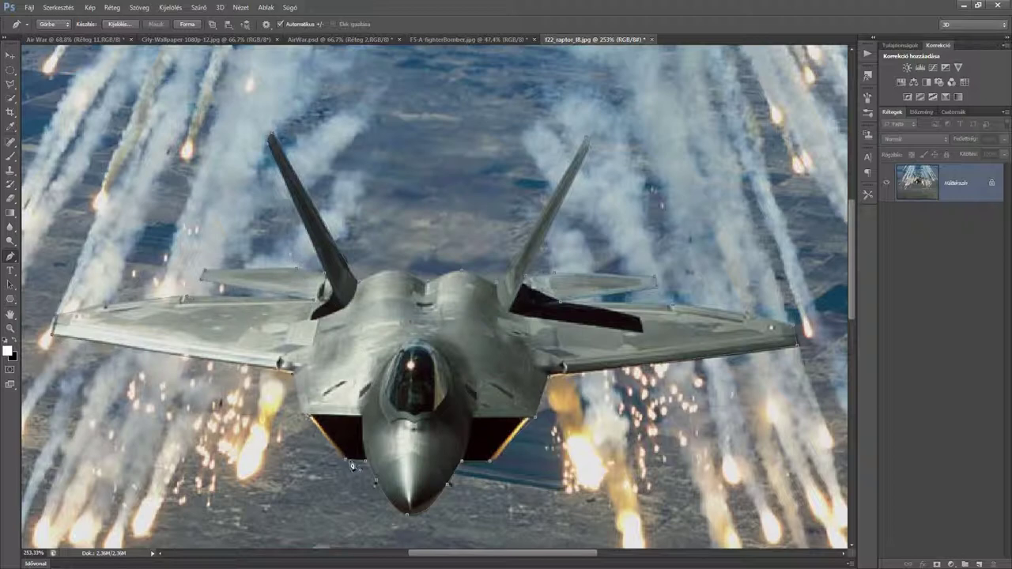
right_click(303, 415)
click(372, 228)
click(578, 171)
key(ctrl+alt+r)
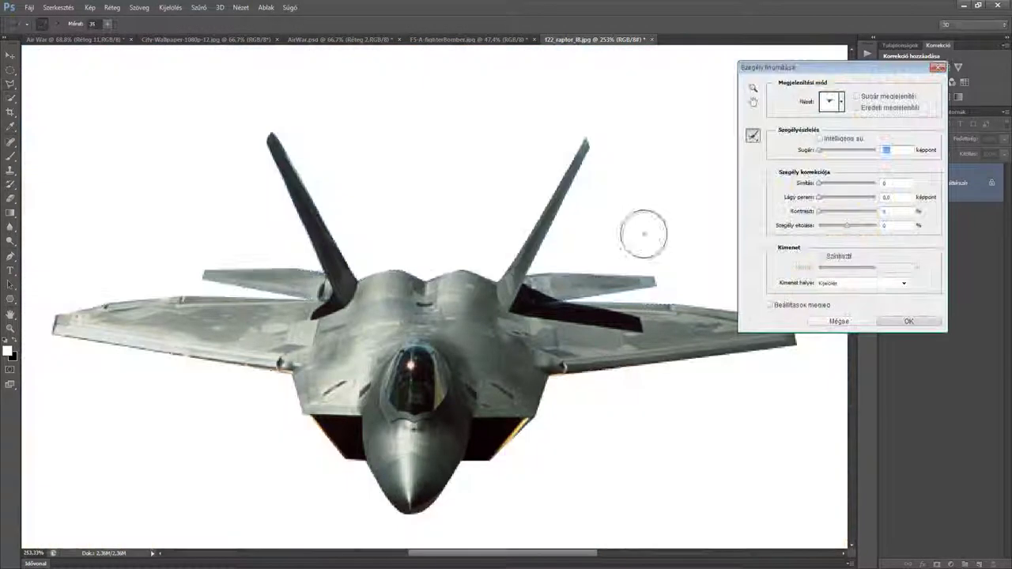
click(909, 321)
key(ctrl+Tab)
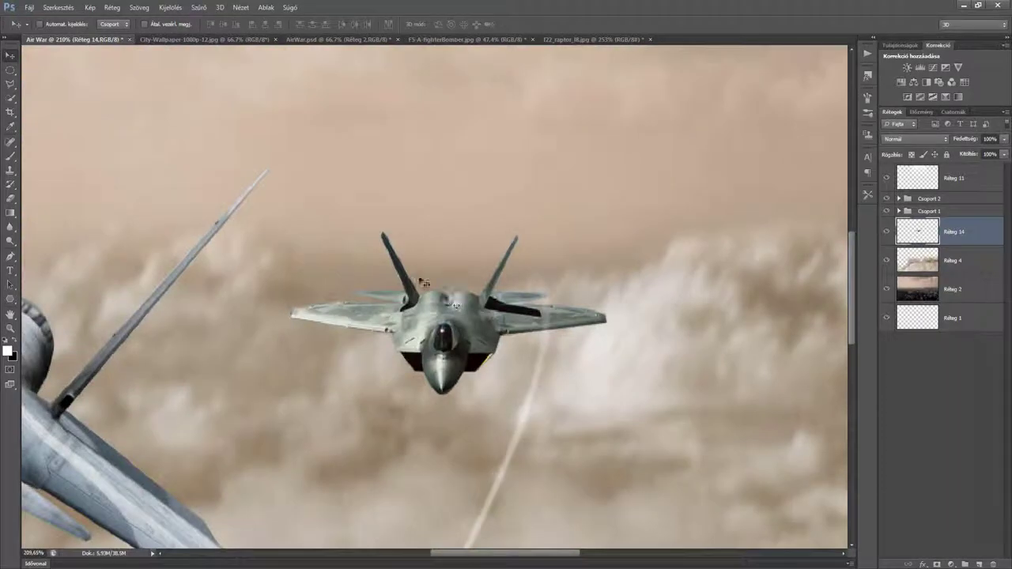
Scale the F-22 down into a small distant jet between the others
click(57, 7)
click(215, 260)
drag(298, 403, 297, 402)
drag(606, 400, 603, 400)
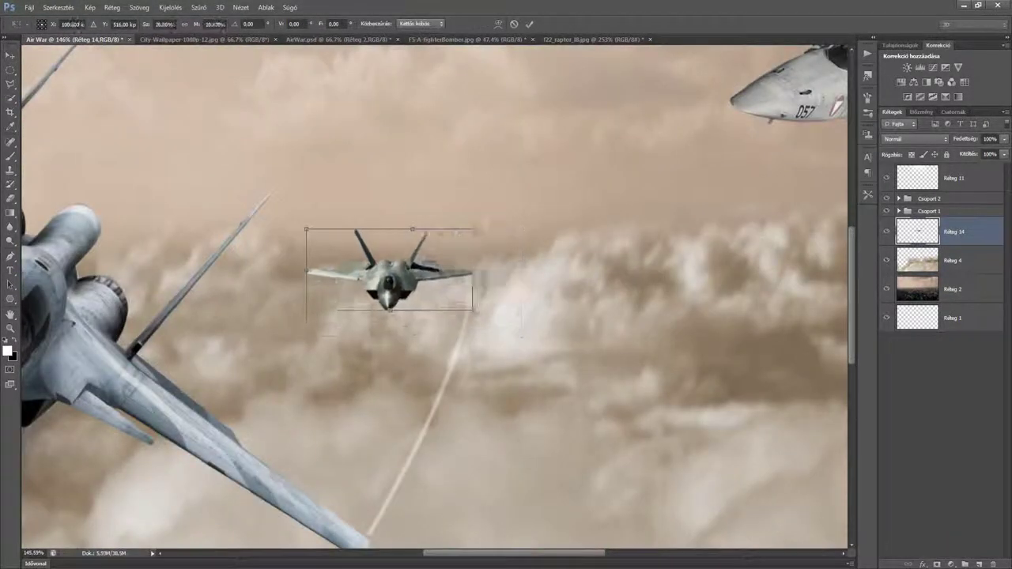
key(Return)
key(ctrl+0)
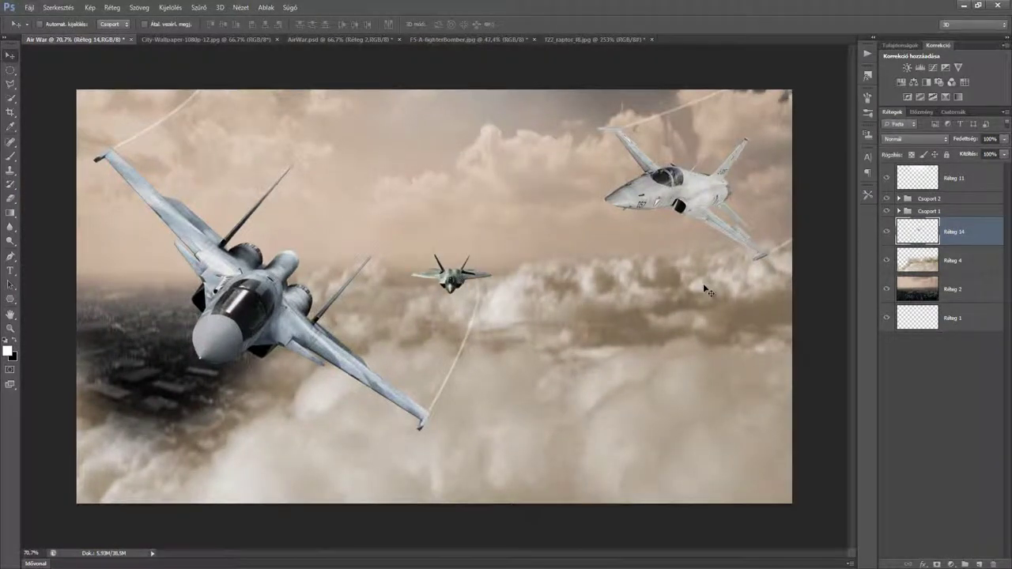
Lower the F-22's saturation to -77 and add a new layer for its contrail
click(91, 7)
click(261, 92)
drag(224, 185, 184, 186)
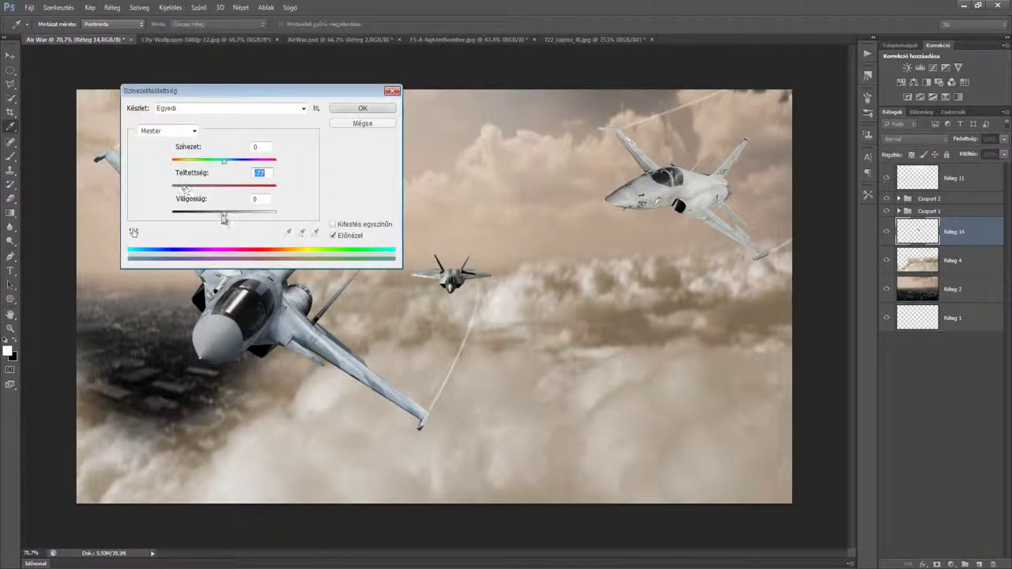
key(Return)
scroll(474, 257, up, 5)
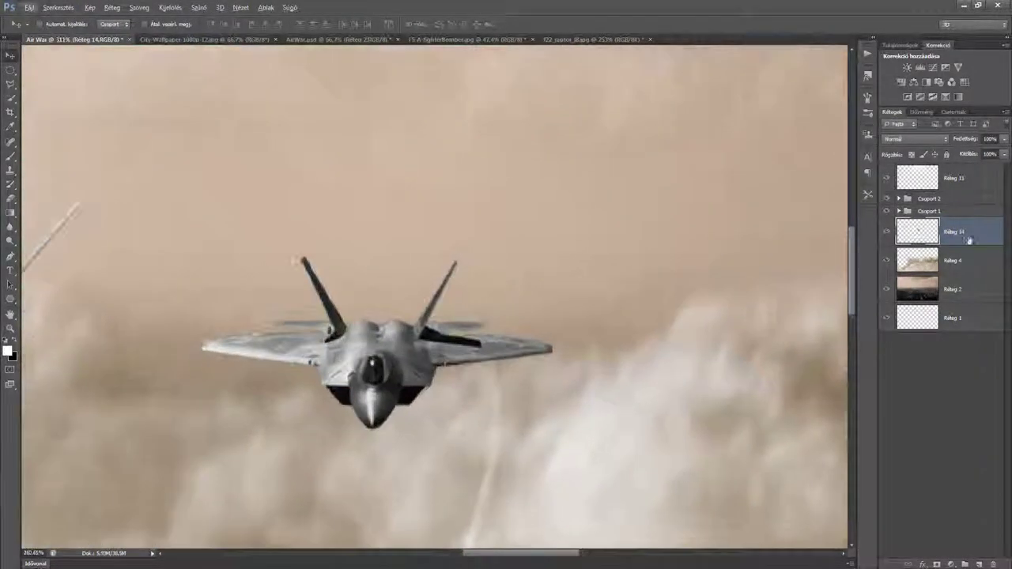
key(ctrl+shift+alt+n)
click(11, 258)
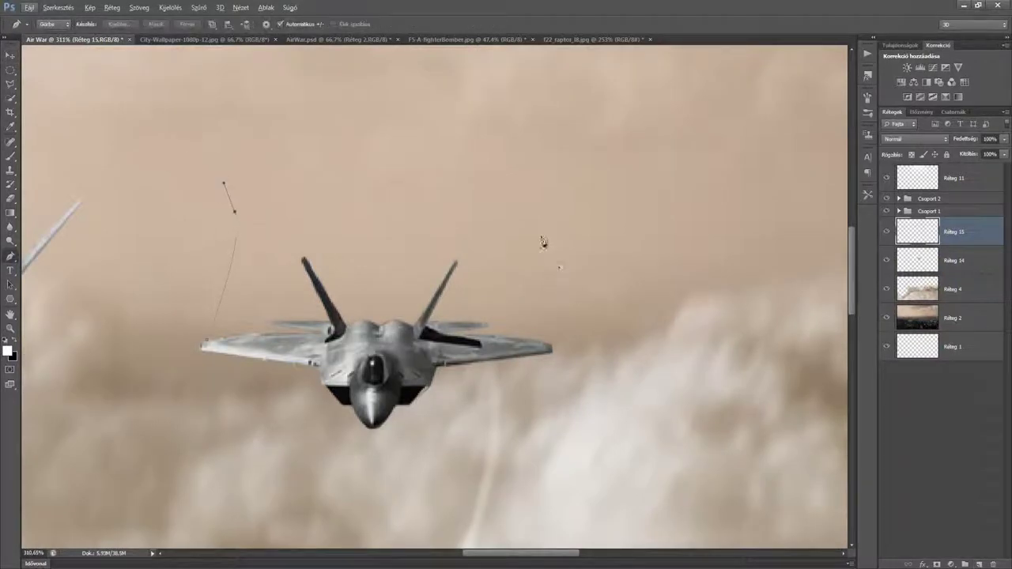
Stroke both wingtip contrail paths of the F-22 with a light brush
right_click(235, 259)
click(264, 352)
click(565, 180)
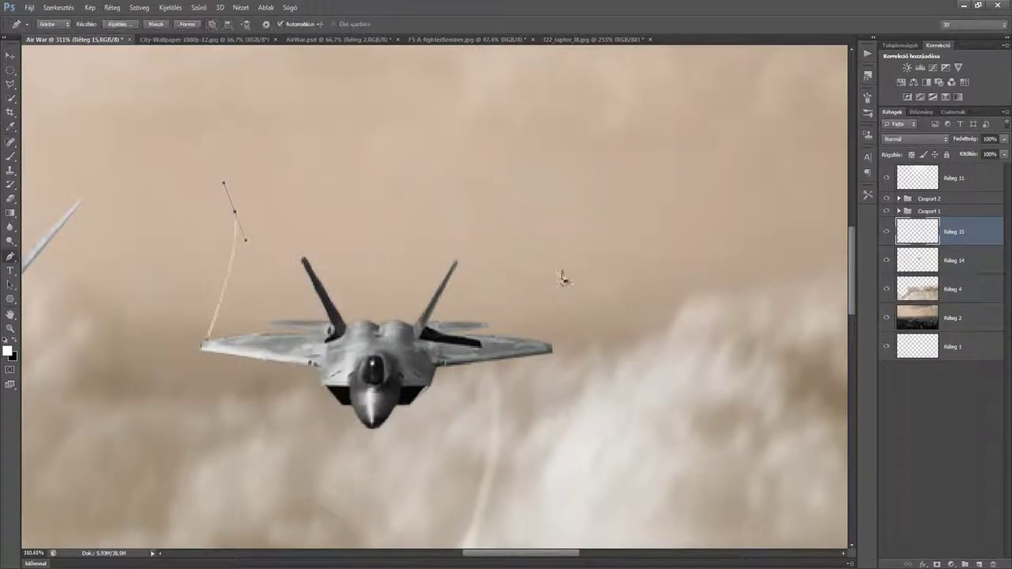
right_click(550, 282)
click(580, 375)
click(588, 198)
Transform the contrail strokes to curve upward, then select the F-22 and contrail layers
click(58, 8)
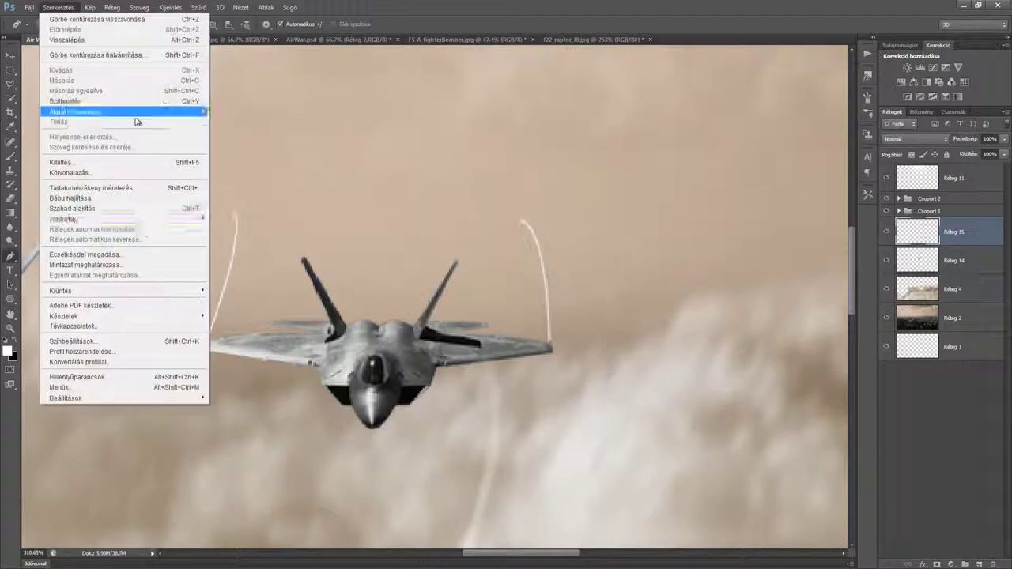
click(303, 264)
key(Return)
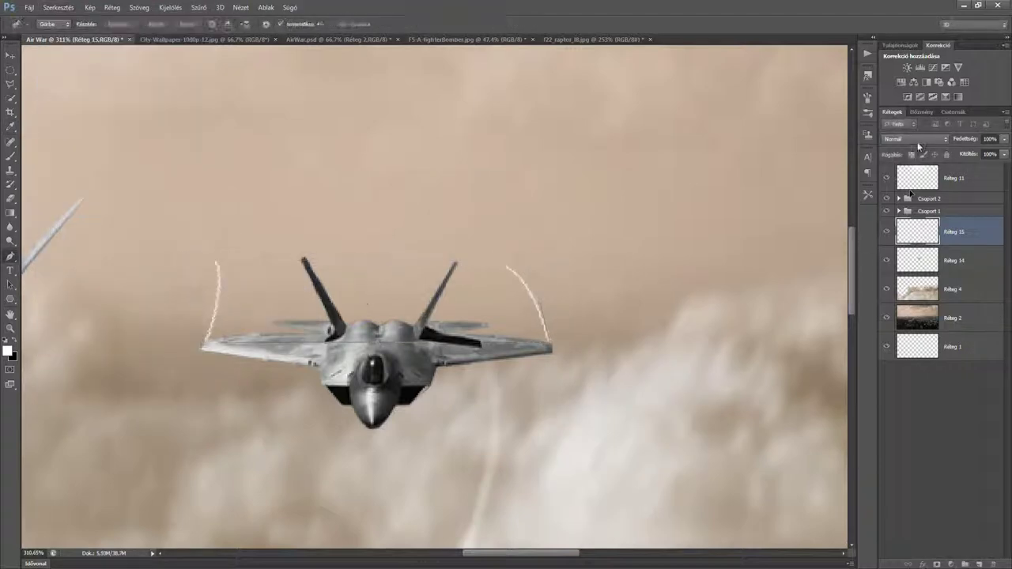
key(v)
key(ctrl+0)
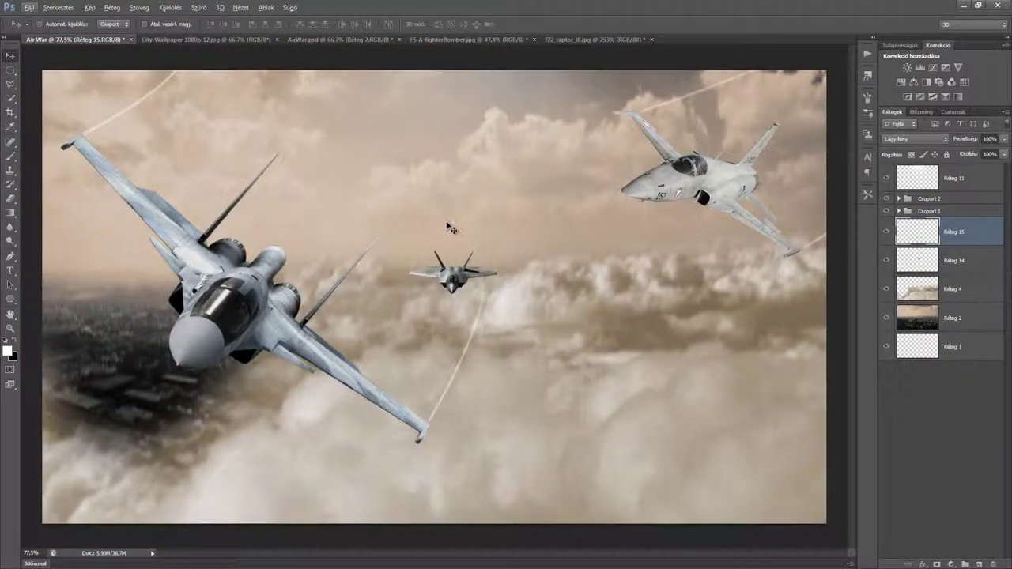
scroll(448, 228, up, 2)
scroll(470, 307, down, 2)
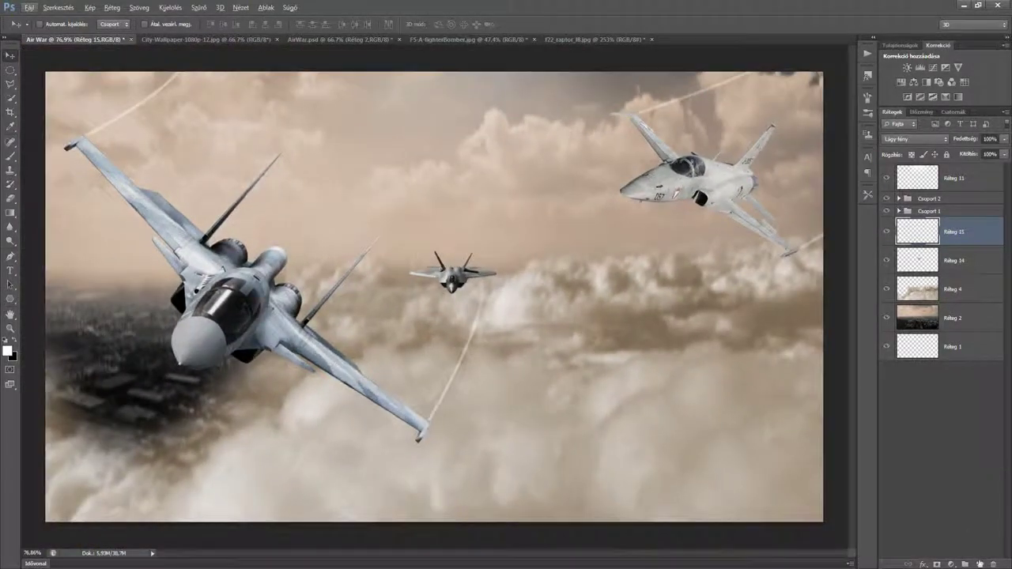
shift+click(953, 288)
Gather the F-22 and contrail layers into a new group
drag(952, 261, 925, 211)
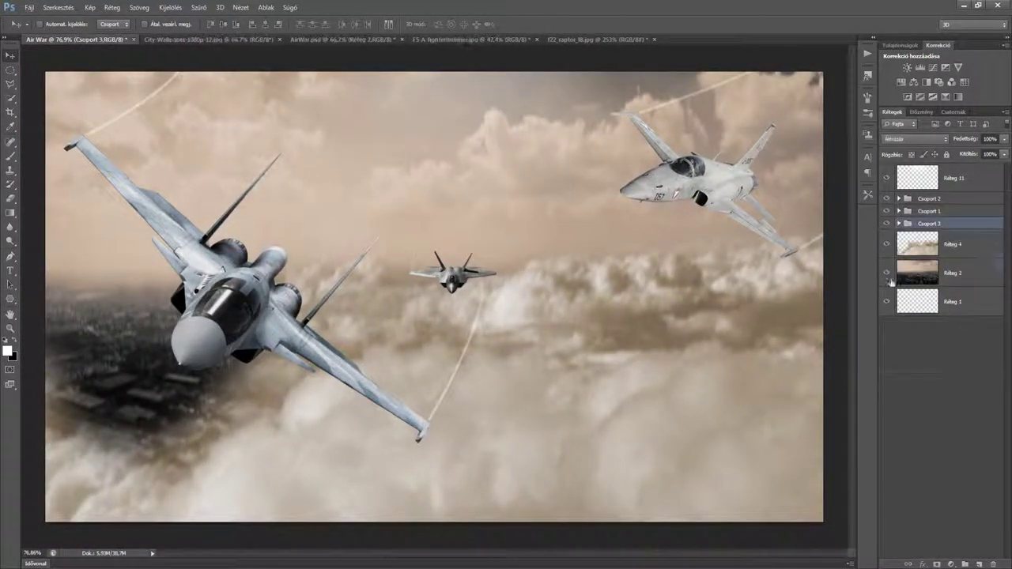
right_click(923, 217)
key(Escape)
Bring the broken-glass photo into the first jet's group at 36% opacity
click(29, 7)
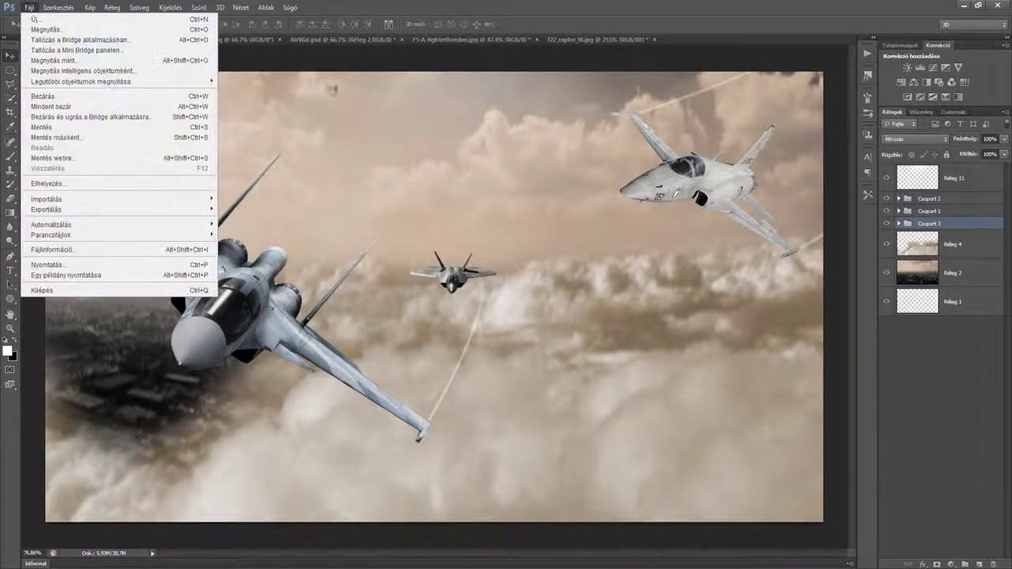
click(47, 37)
double_click(488, 172)
drag(512, 46, 449, 120)
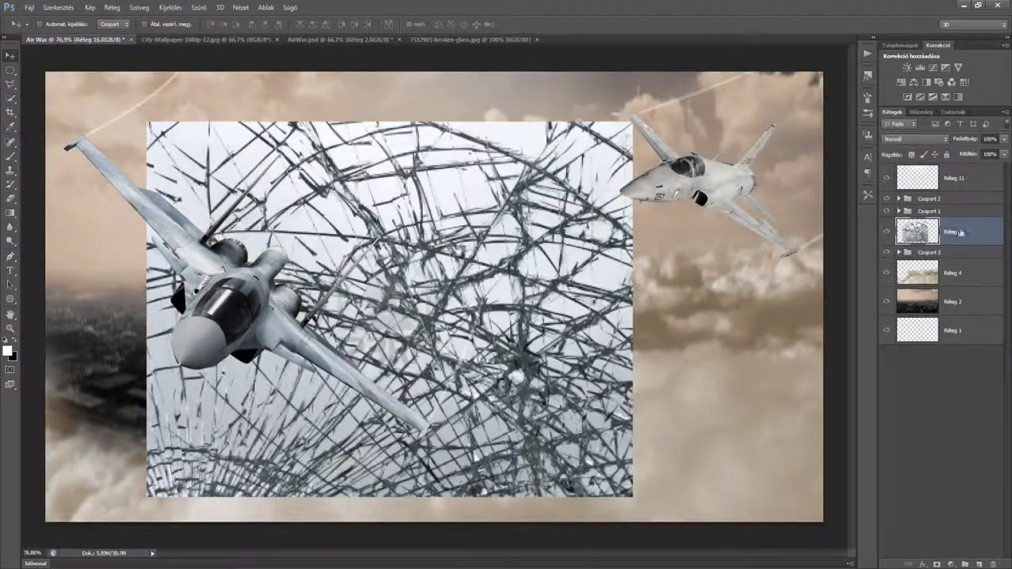
drag(959, 231, 925, 211)
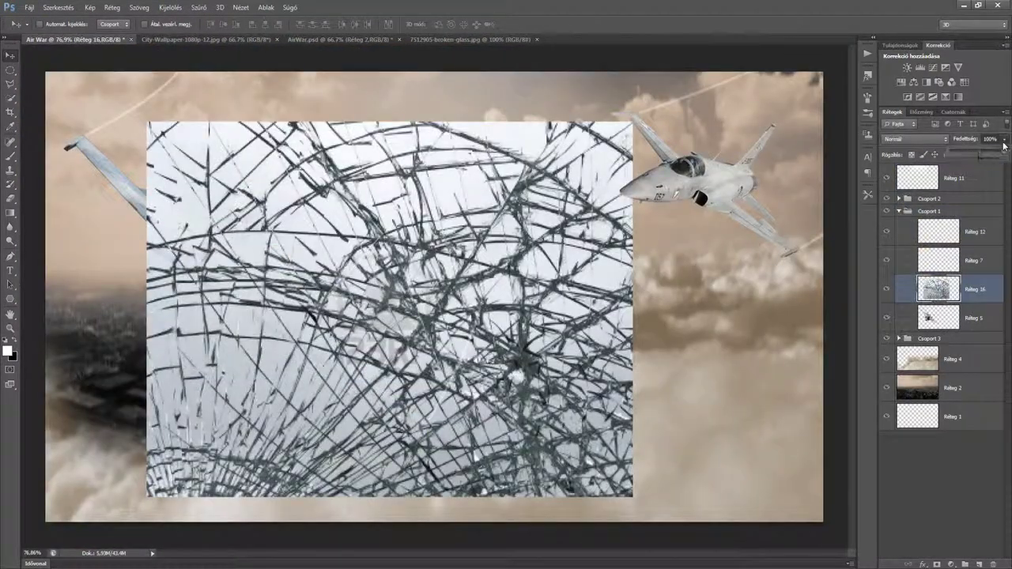
drag(965, 139, 941, 139)
Scale the glass texture over the big jet's cockpit and restore full opacity
key(ctrl+t)
mouse_move(147, 121)
mouse_down()
mouse_move(401, 320)
mouse_move(252, 237)
mouse_move(316, 290)
mouse_up()
key(ctrl+plus)
scroll(290, 323, up, 3)
drag(443, 442, 361, 294)
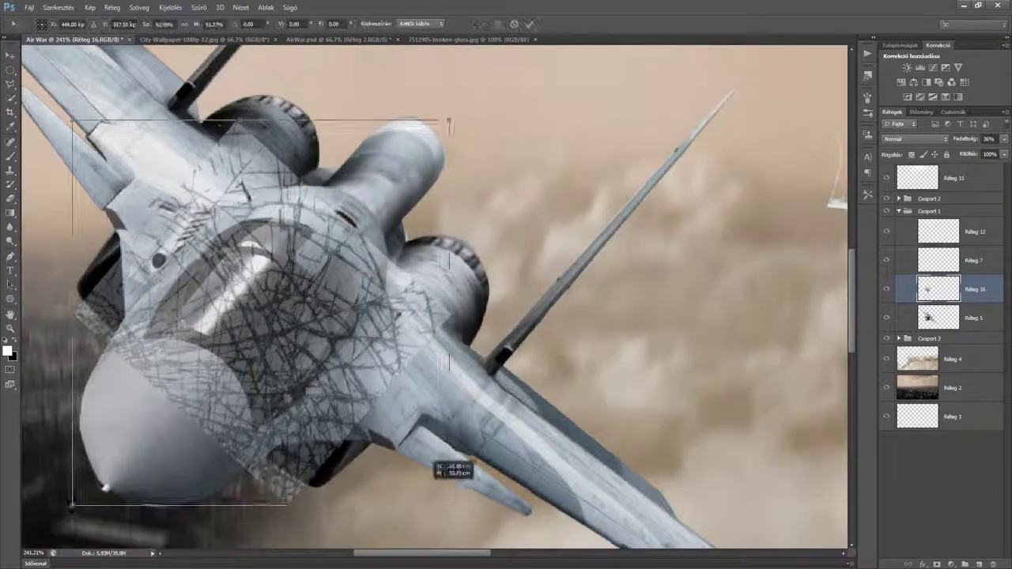
key(Return)
click(915, 138)
click(917, 265)
Erase the glass off the cockpit's left and lower-right edges
key(0)
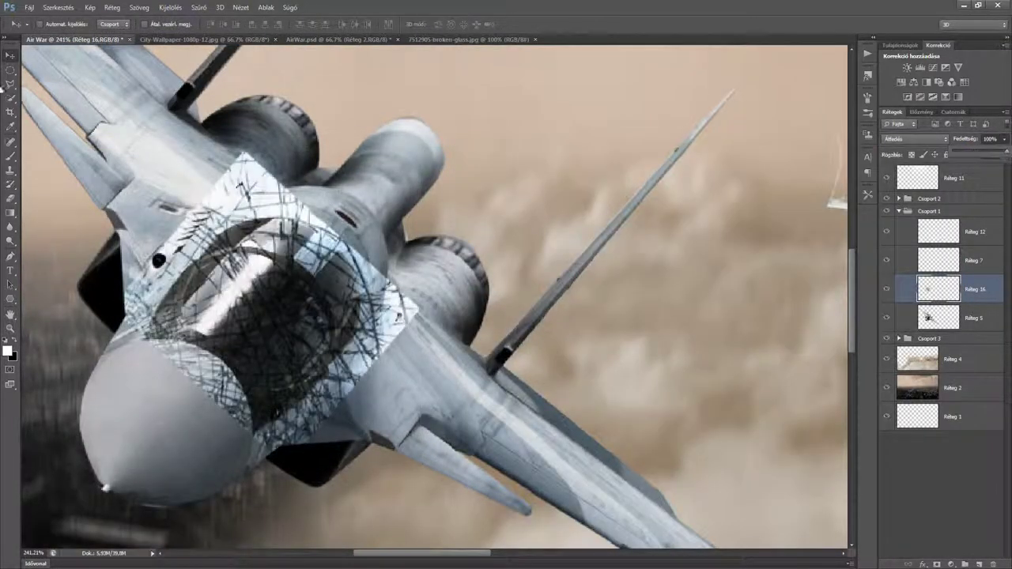
key(e)
right_click(405, 193)
key(Escape)
drag(170, 234, 150, 336)
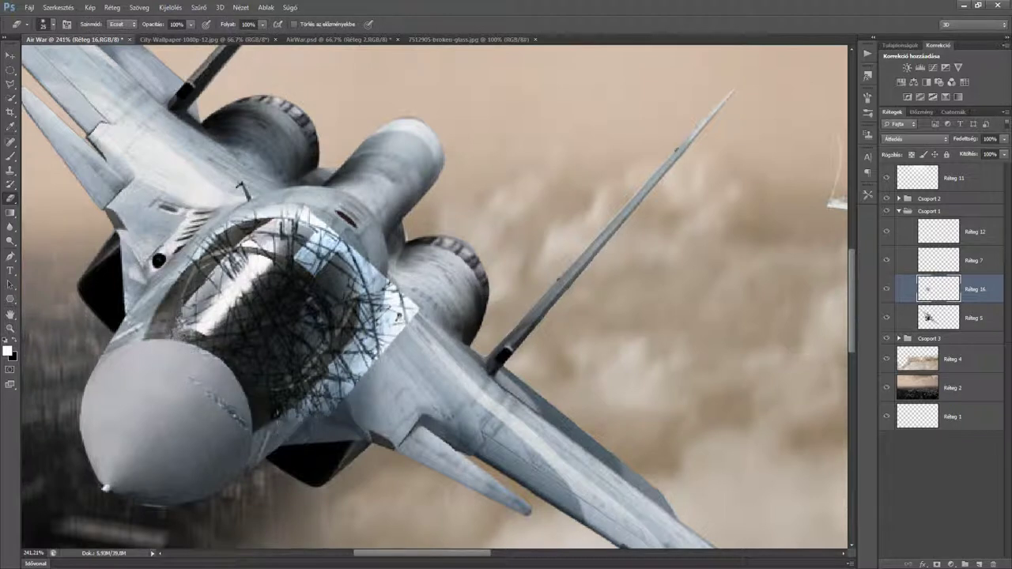
drag(399, 316, 340, 391)
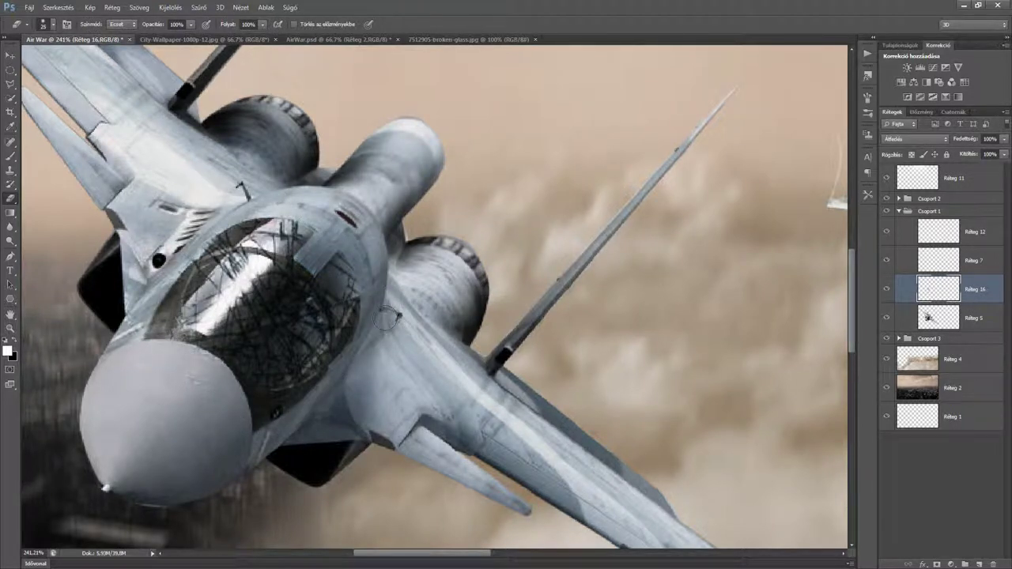
right_click(334, 338)
key(Escape)
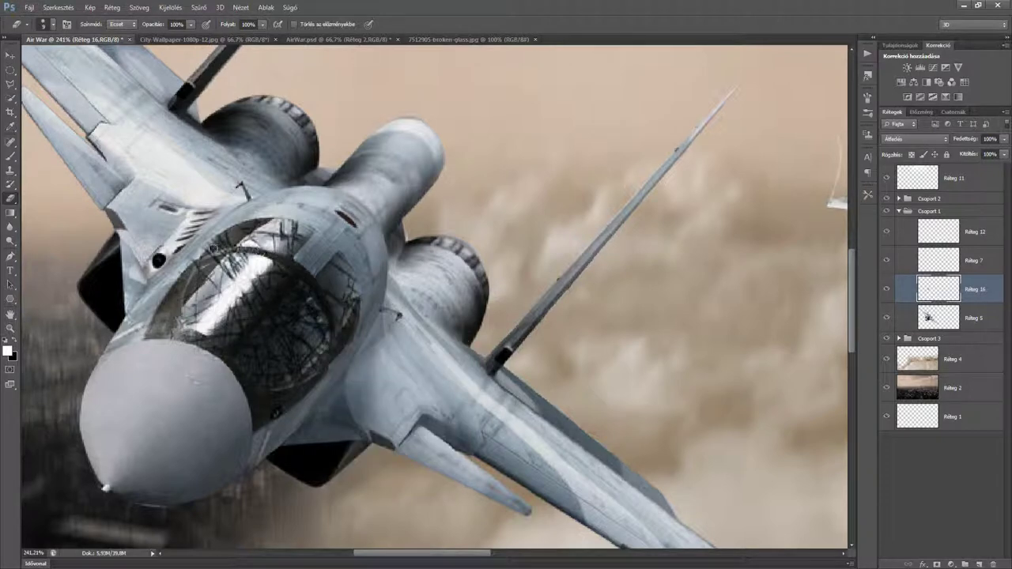
Fit the whole composite in view and bring up the File menu
key(ctrl+0)
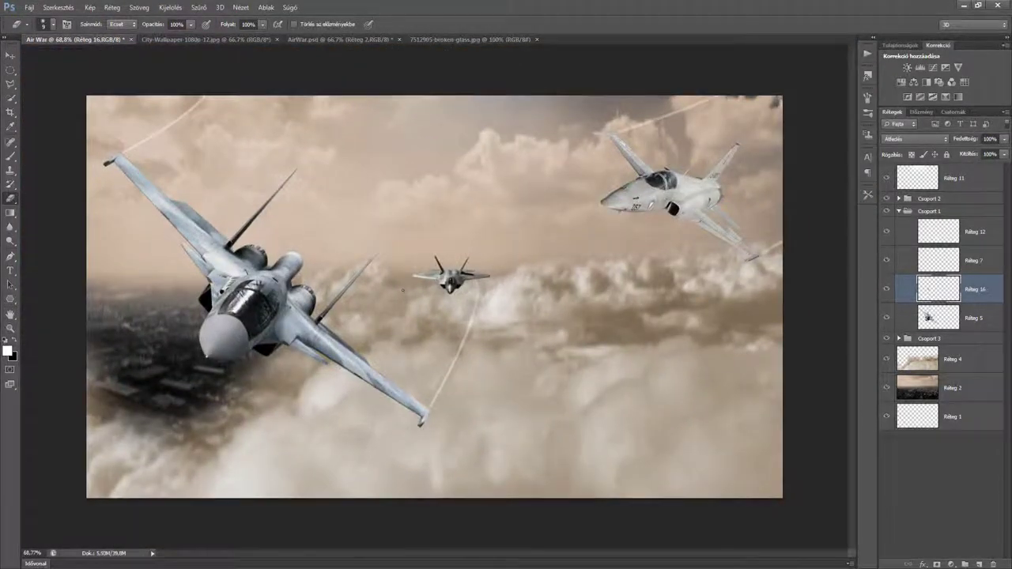
scroll(402, 290, up, 4)
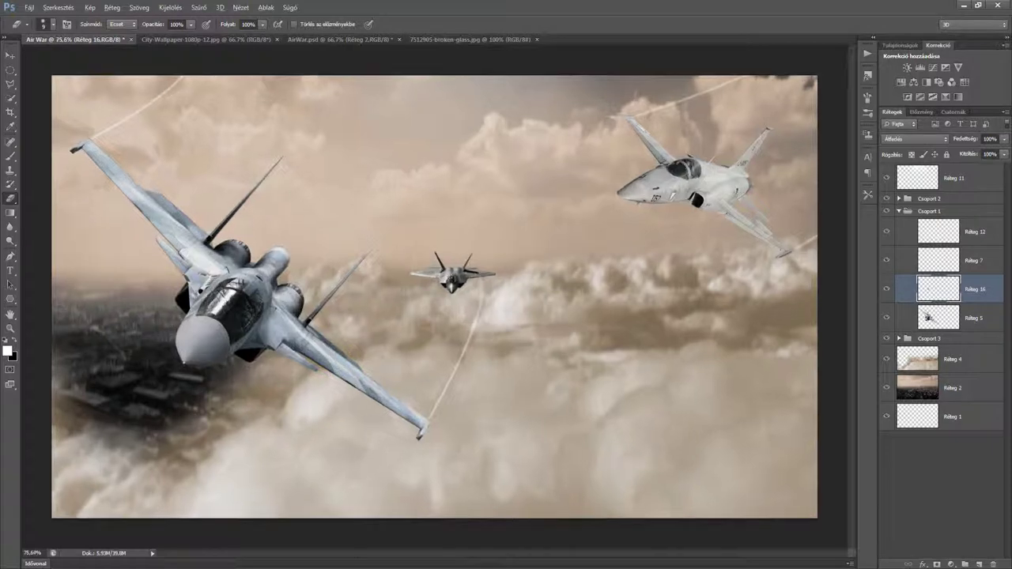
scroll(403, 290, down, 2)
click(29, 7)
Open the Delilah missile photo
click(89, 29)
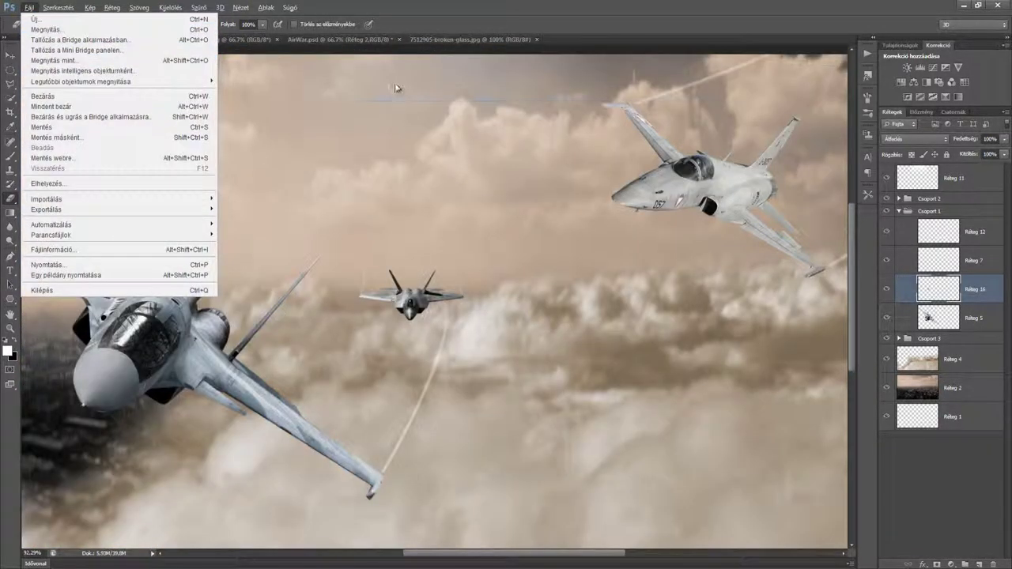
double_click(601, 175)
scroll(312, 439, up, 4)
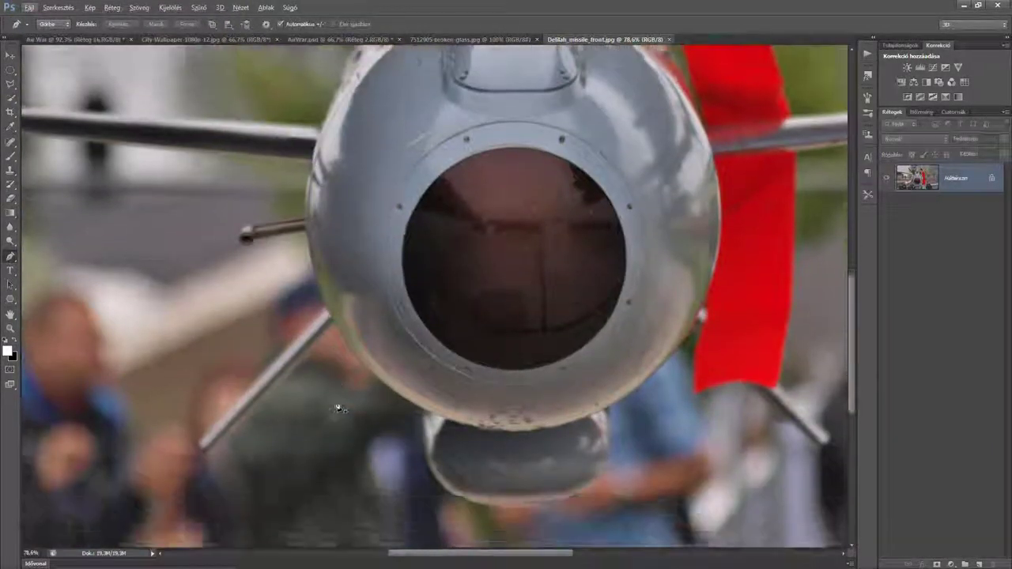
scroll(334, 407, down, 1)
scroll(324, 395, down, 1)
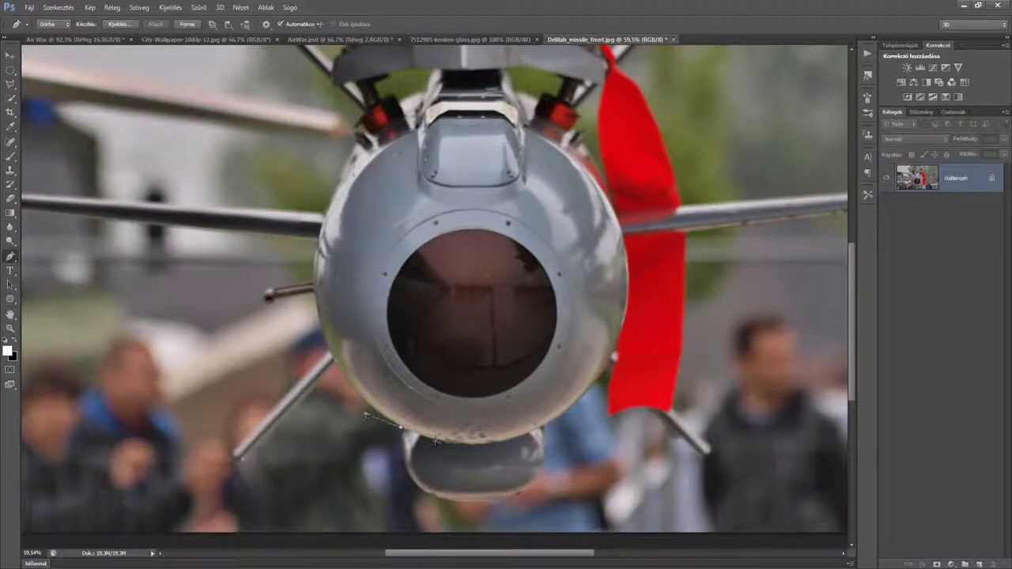
Trace the missile pod and lower fin with Pen tool points
click(410, 472)
click(399, 427)
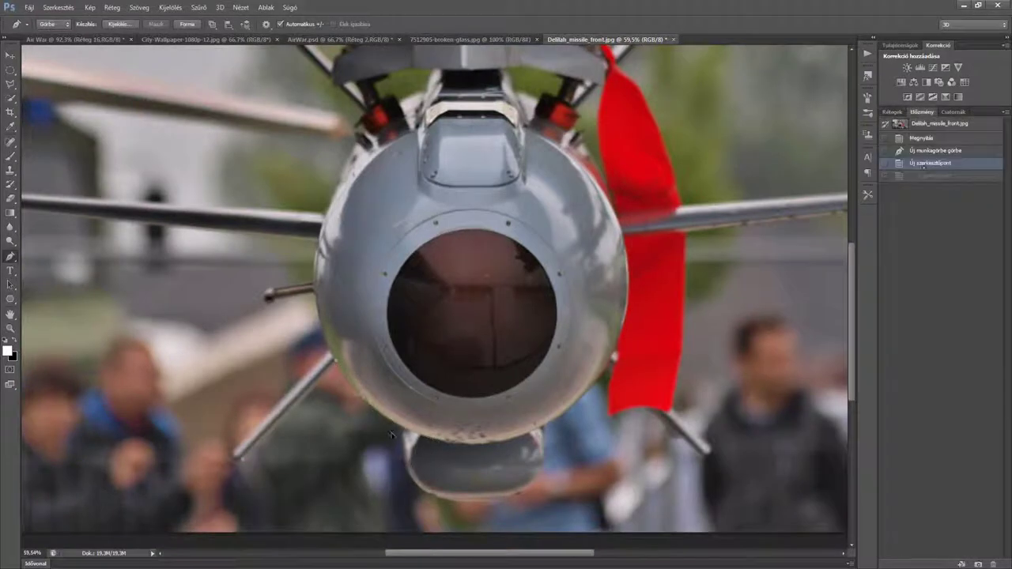
click(401, 468)
click(446, 503)
click(531, 491)
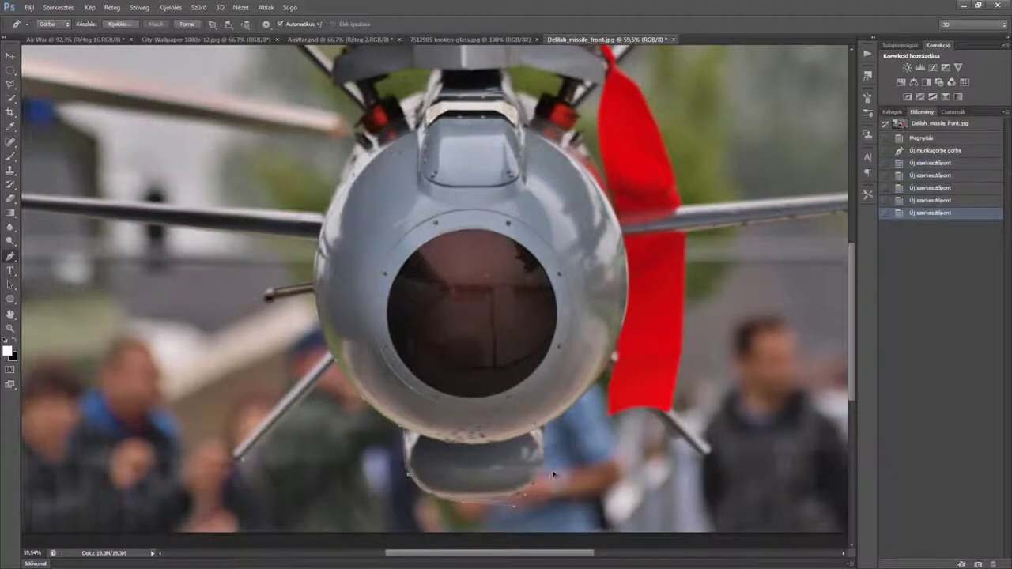
click(539, 434)
click(611, 364)
click(605, 368)
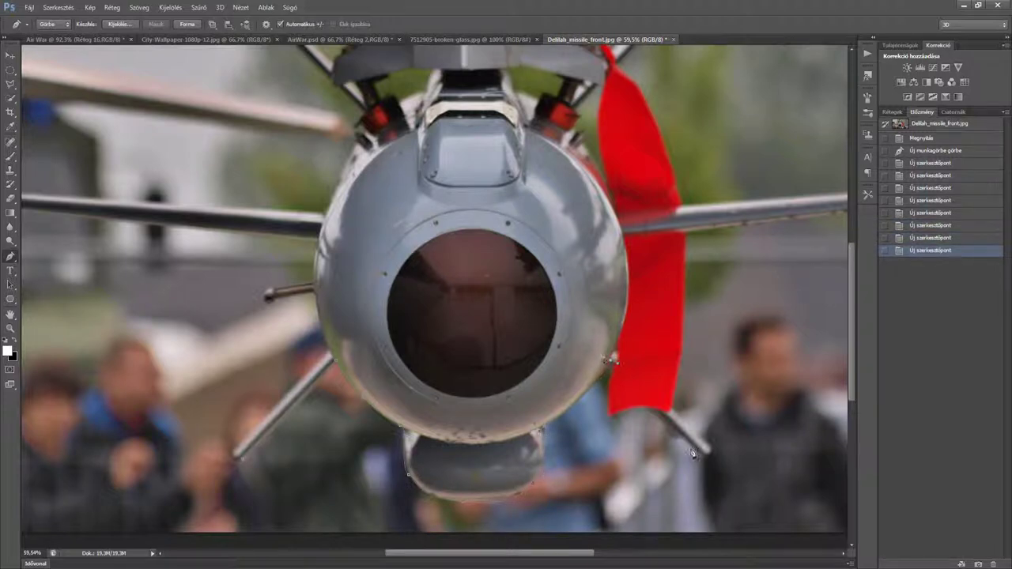
click(709, 454)
click(700, 444)
click(623, 234)
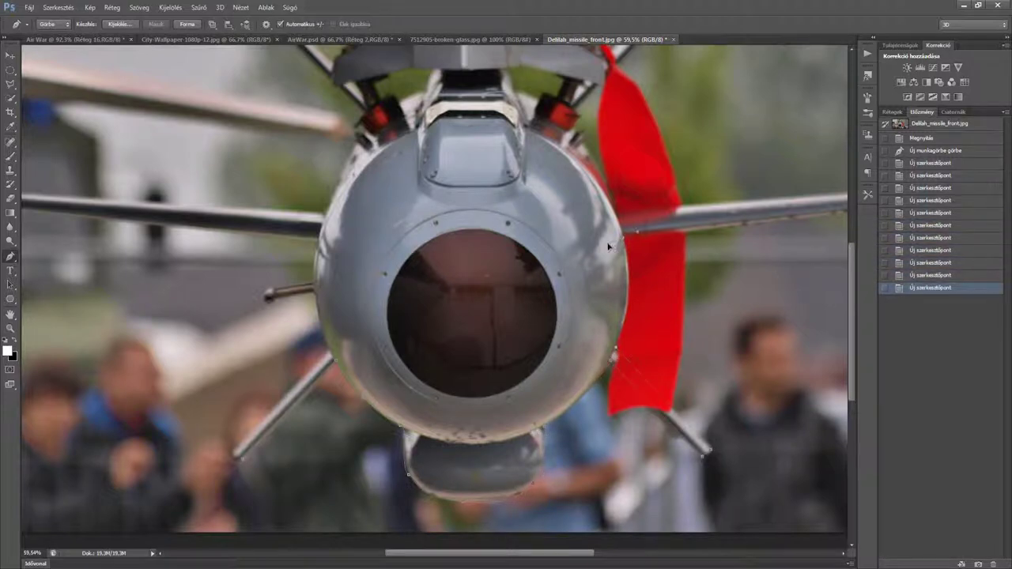
click(627, 287)
drag(533, 552, 605, 553)
Continue the Pen outline along the wing and close it at the start
scroll(606, 474, up, 3)
click(694, 308)
click(400, 328)
click(345, 338)
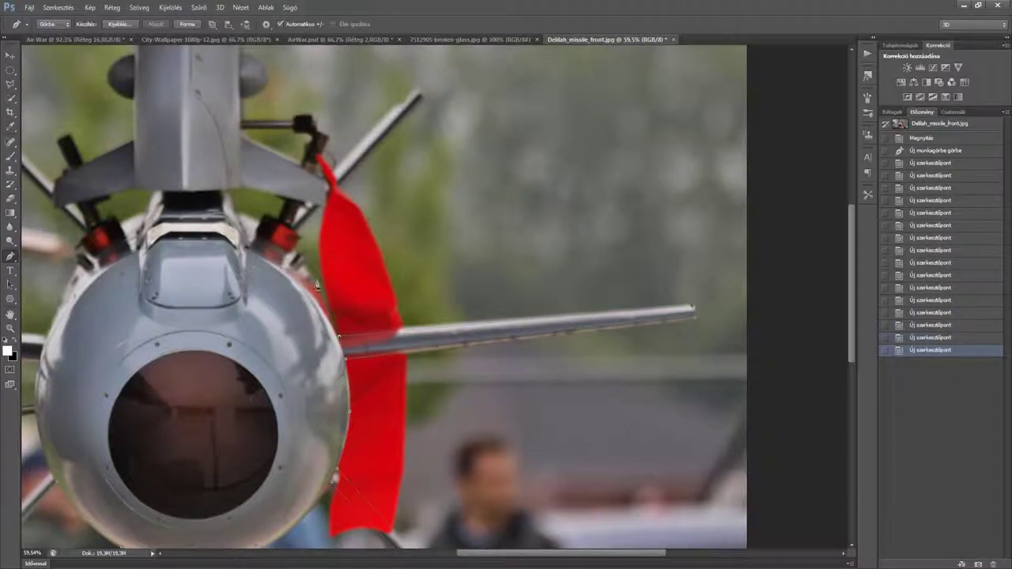
drag(298, 259, 454, 273)
click(454, 273)
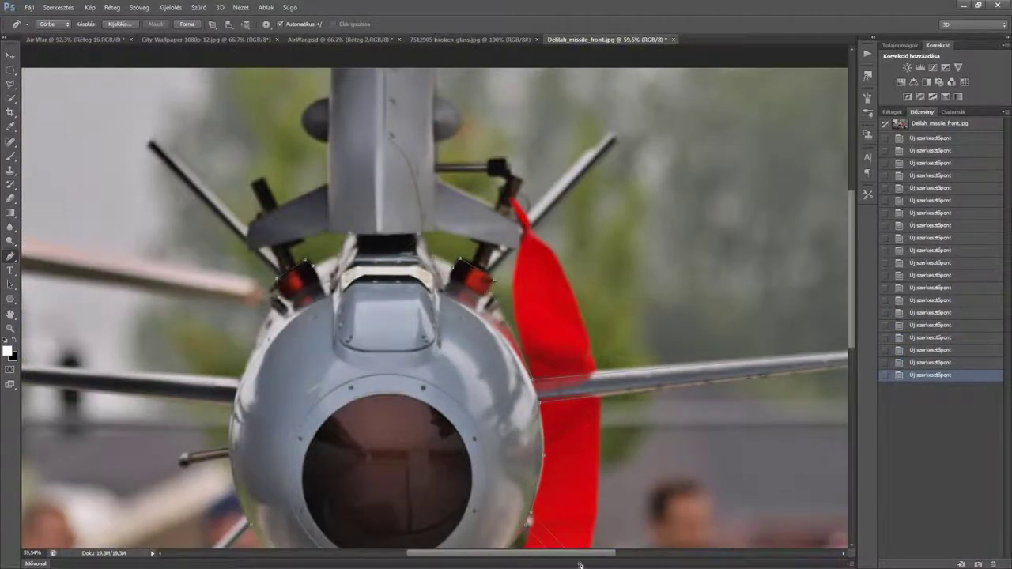
drag(579, 558, 517, 554)
scroll(433, 410, down, 3)
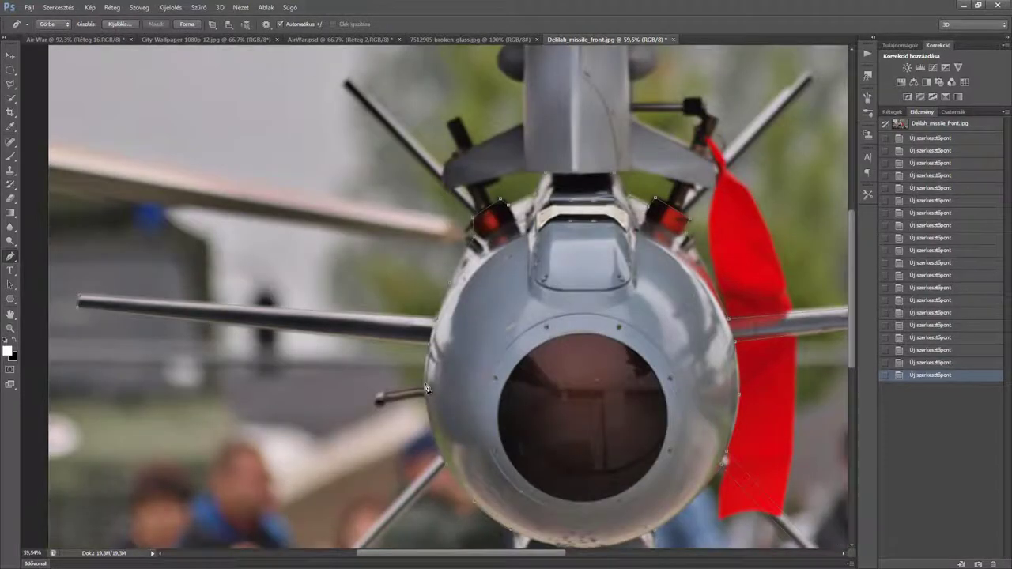
scroll(420, 416, down, 5)
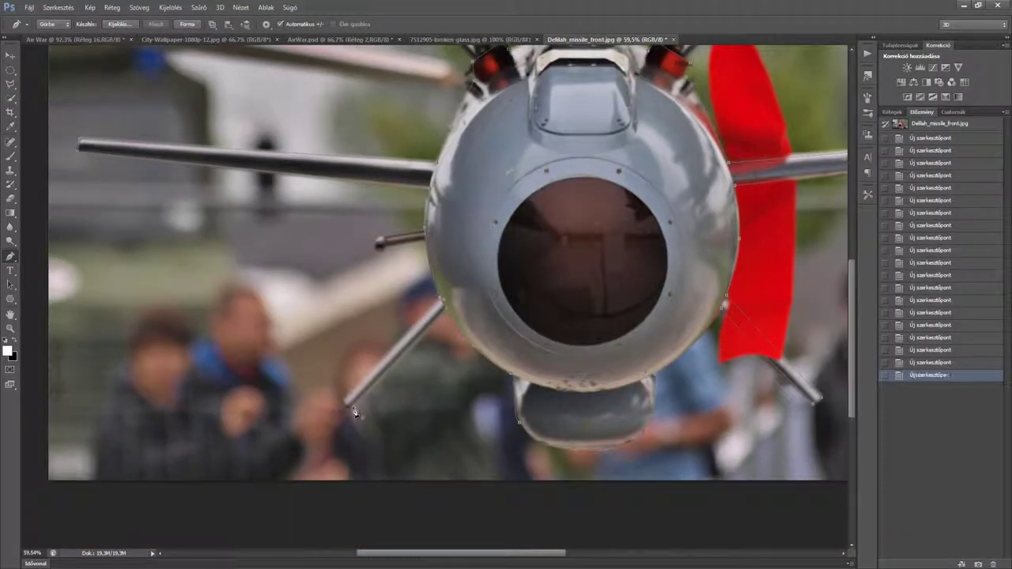
click(354, 412)
Turn the outline into a selection, refine its edge, and scale the pasted missile
right_click(444, 324)
click(536, 137)
click(572, 169)
scroll(432, 301, down, 5)
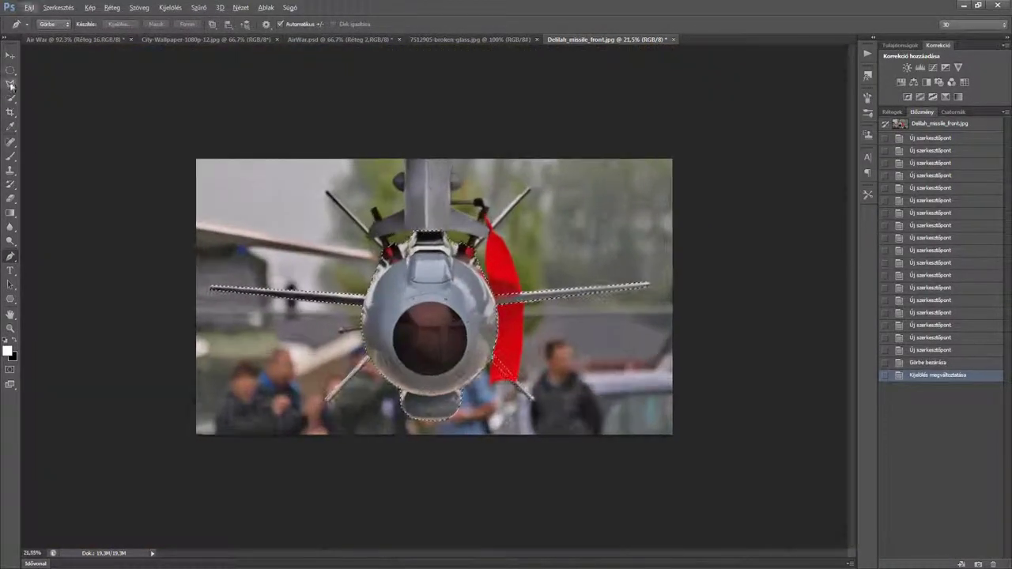
key(ctrl+alt+r)
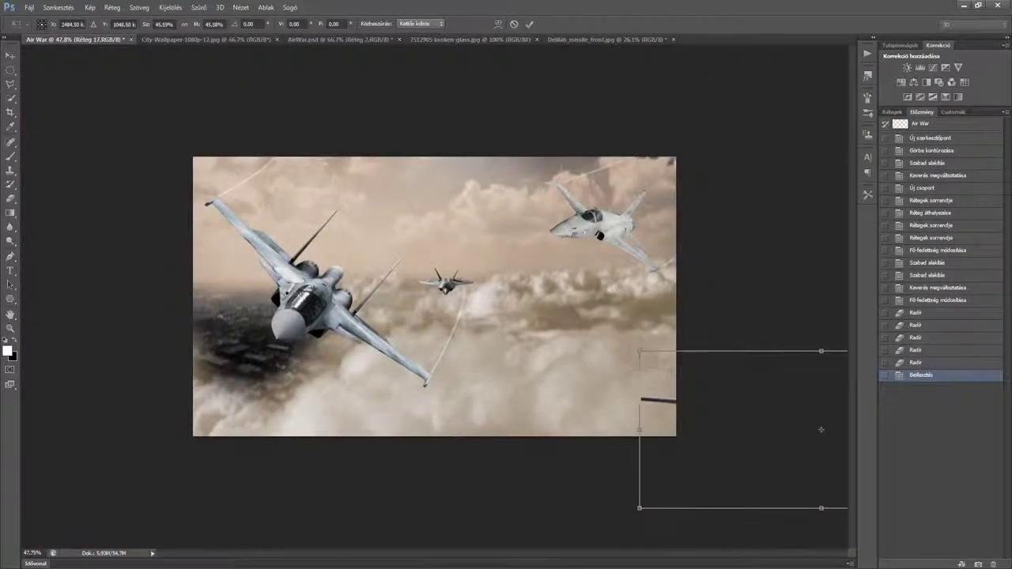
drag(820, 429, 581, 336)
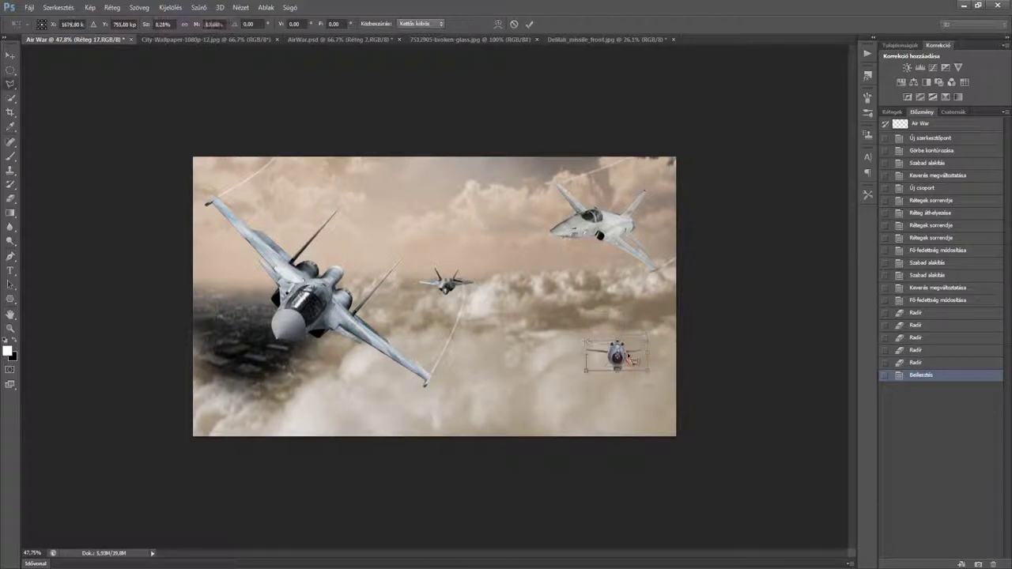
Shrink the missile further and move it toward the distant jet
key(Return)
drag(612, 357, 474, 350)
scroll(524, 326, up, 5)
key(ctrl+t)
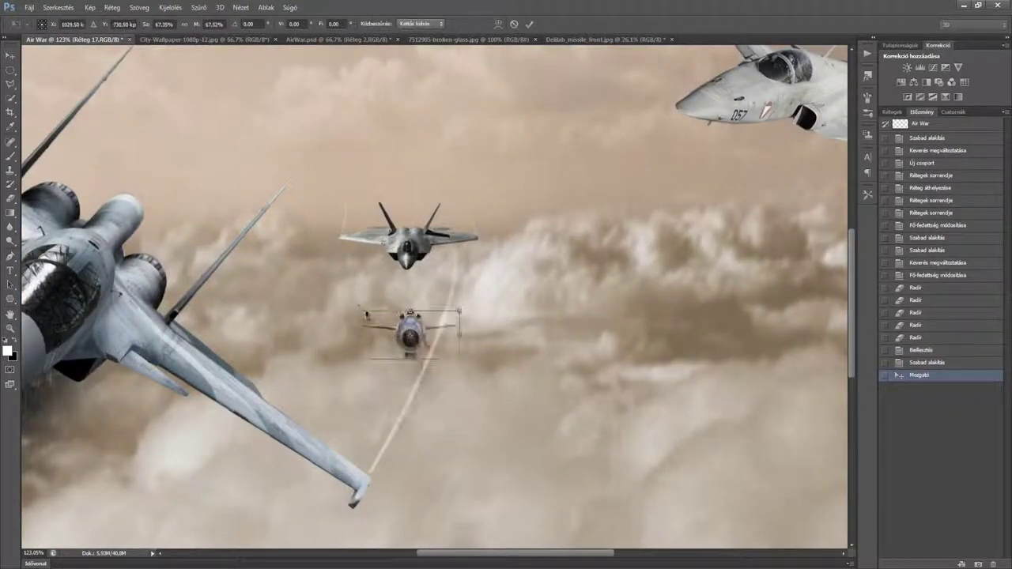
drag(326, 358, 373, 340)
key(Return)
Move the missile layer out of the group and rotate the missile below the F-22
key(F7)
drag(986, 372, 949, 241)
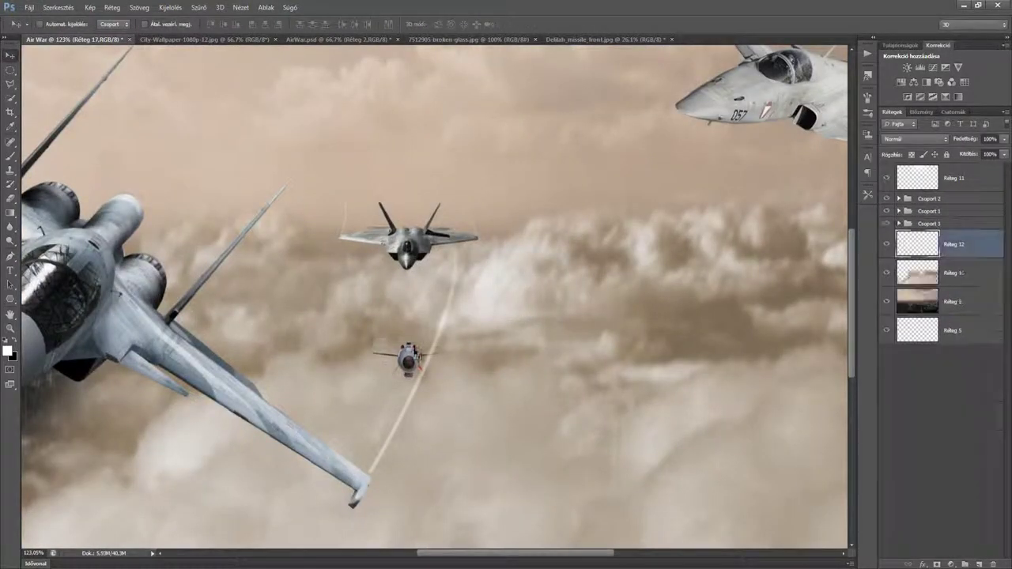
drag(408, 358, 480, 387)
click(58, 7)
click(253, 261)
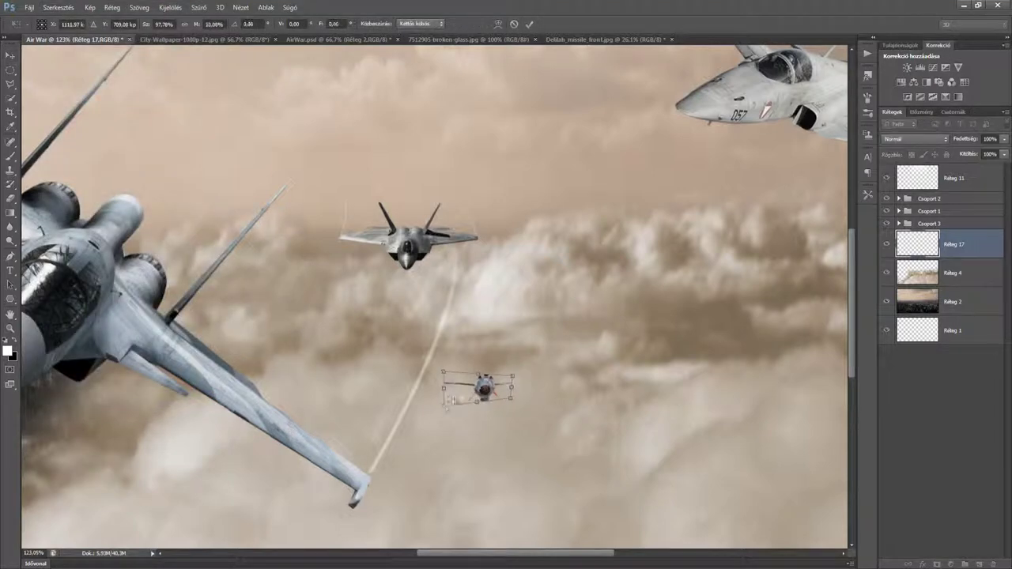
drag(514, 379, 455, 371)
key(Return)
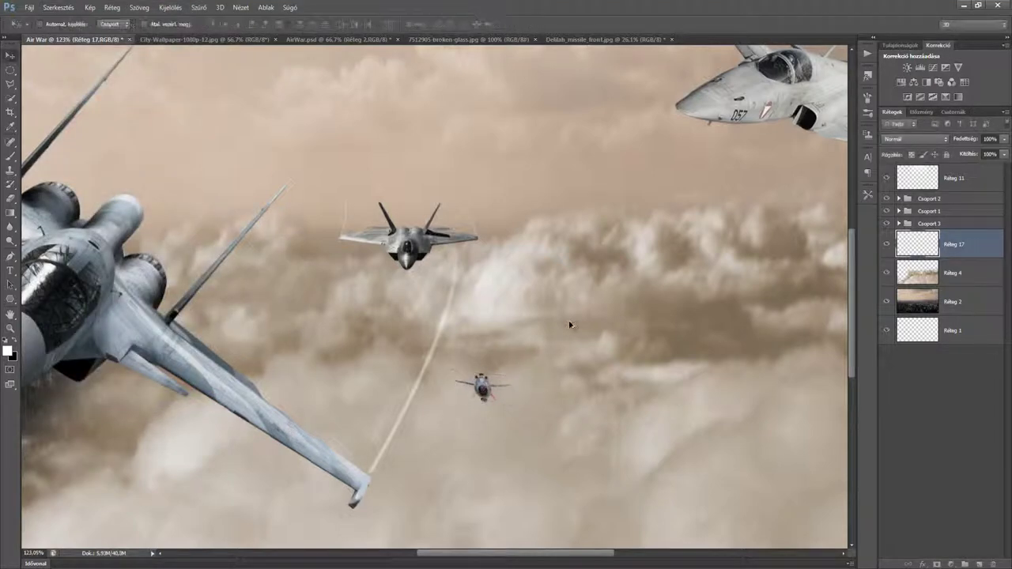
Add a new layer and desaturate the missile with Saturation -78
key(ctrl+j)
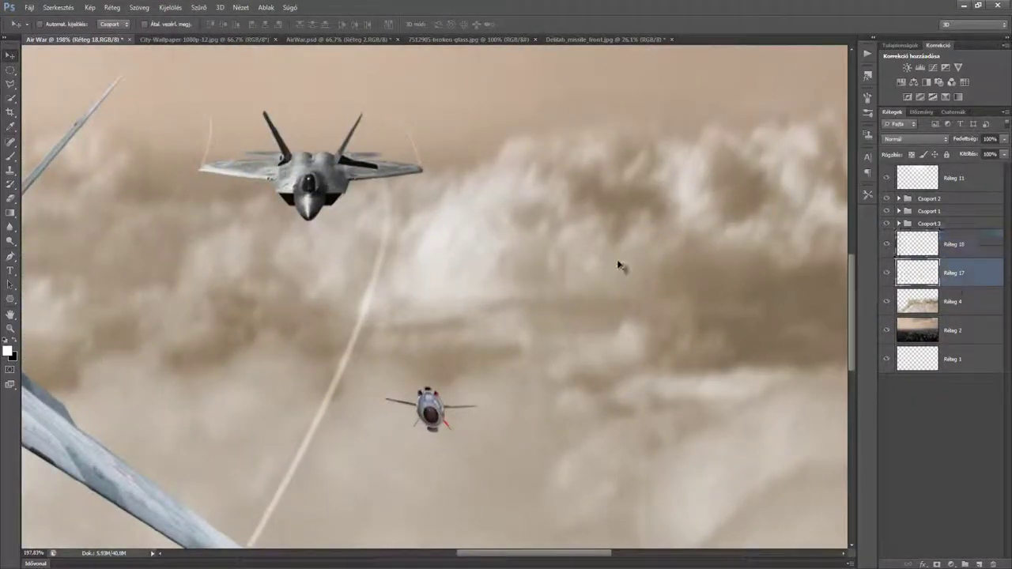
key(ctrl+u)
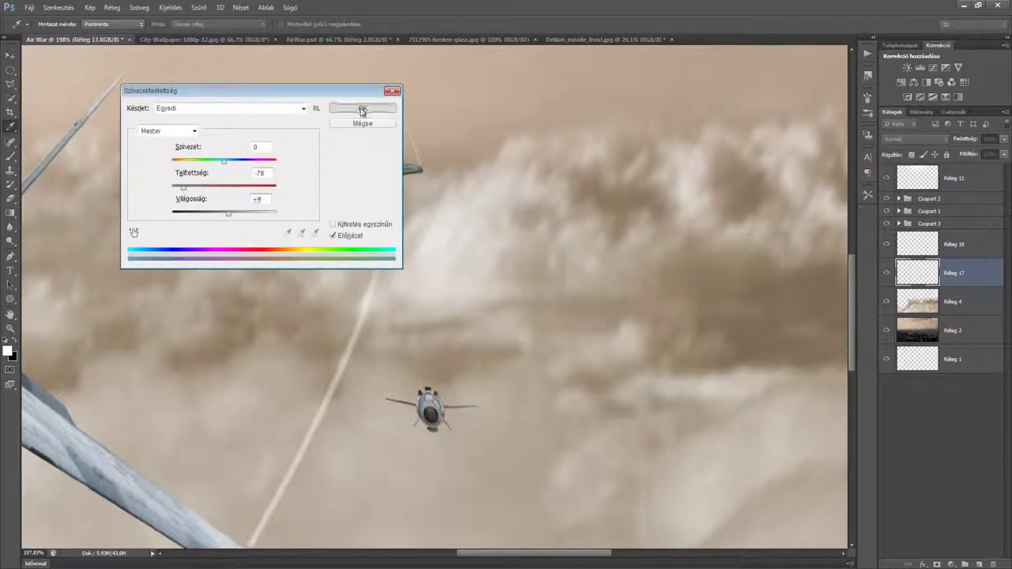
click(362, 111)
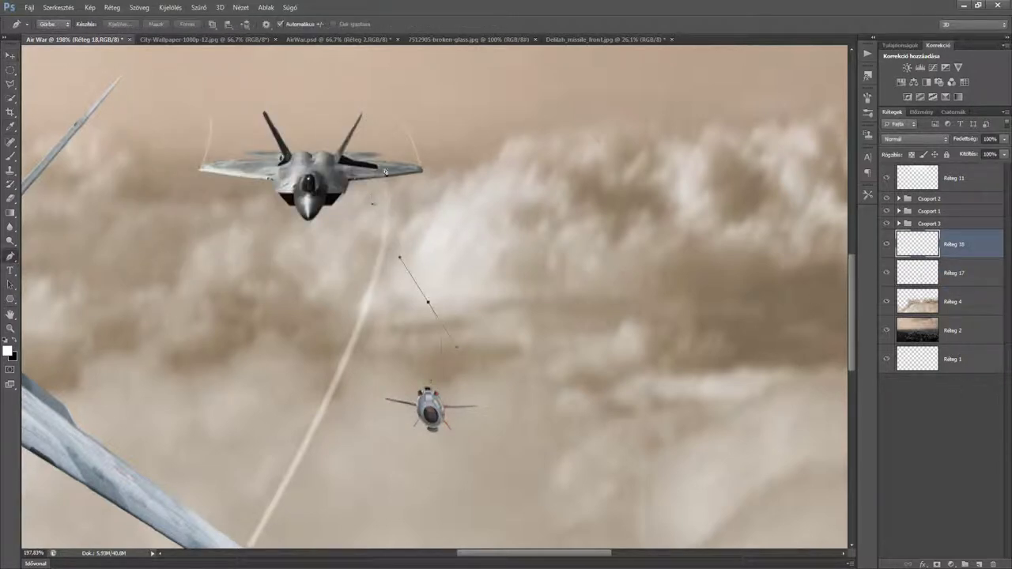
Stroke the missile trail path and attempt to warp it into a wavy curve
right_click(404, 278)
click(492, 375)
click(591, 203)
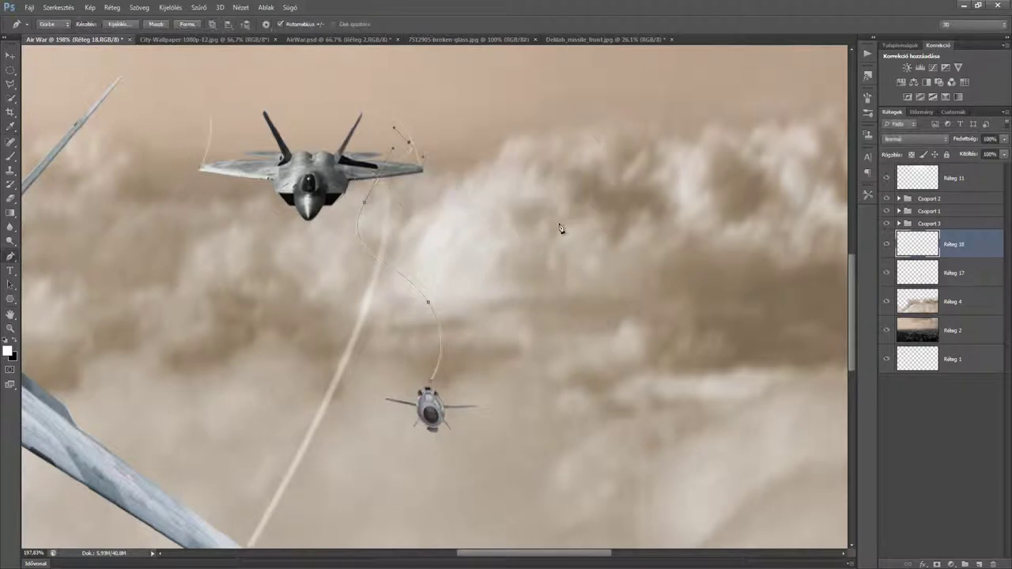
click(52, 6)
click(244, 264)
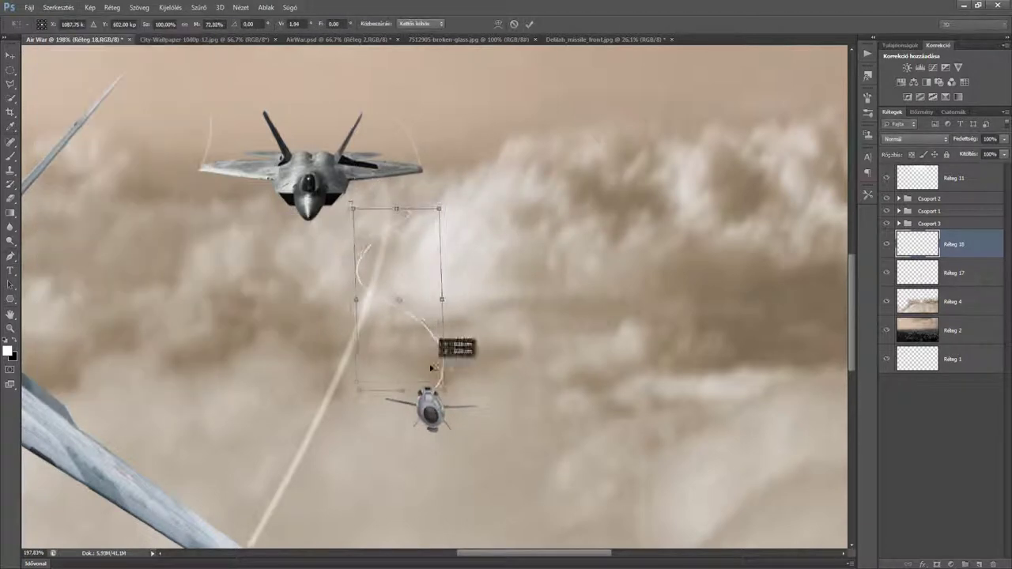
mouse_move(393, 191)
mouse_down()
mouse_move(442, 281)
mouse_move(415, 273)
mouse_up()
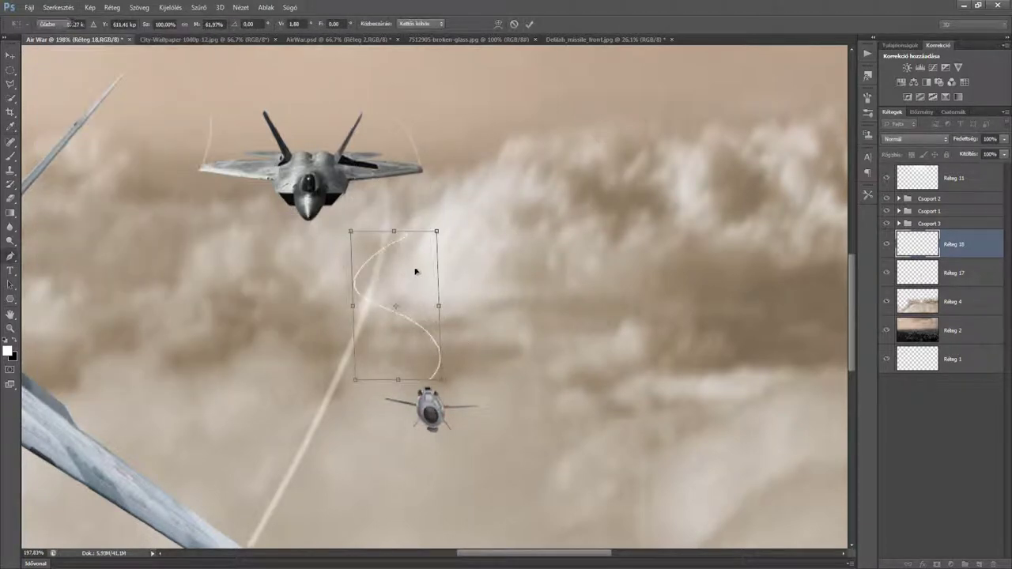
key(Return)
key(Return)
key(Escape)
key(v)
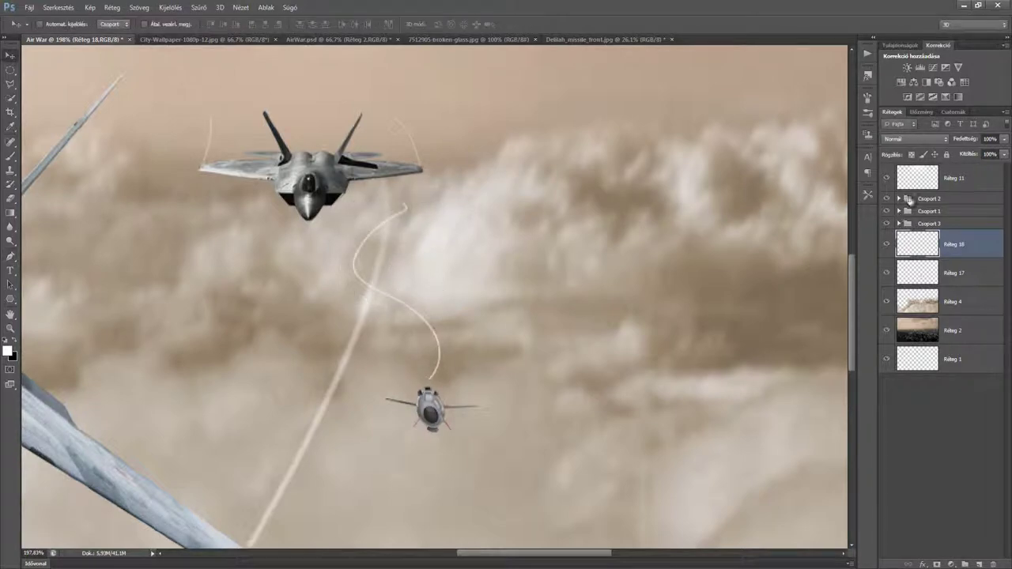
click(459, 242)
Apply Gaussian Blur to the missile and Motion Blur to its trail
scroll(458, 242, down, 3)
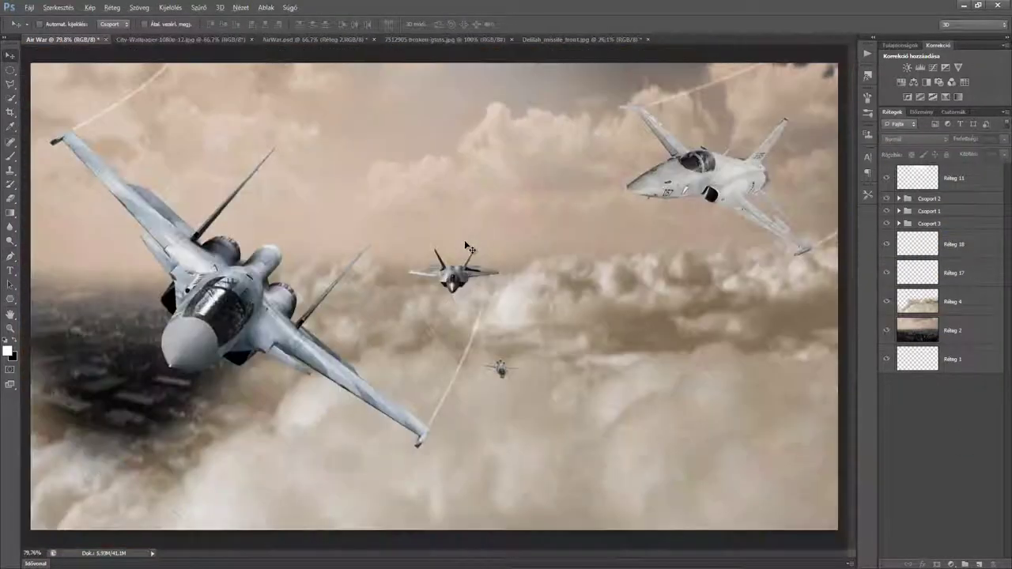
scroll(541, 380, up, 4)
click(955, 275)
click(199, 7)
click(371, 261)
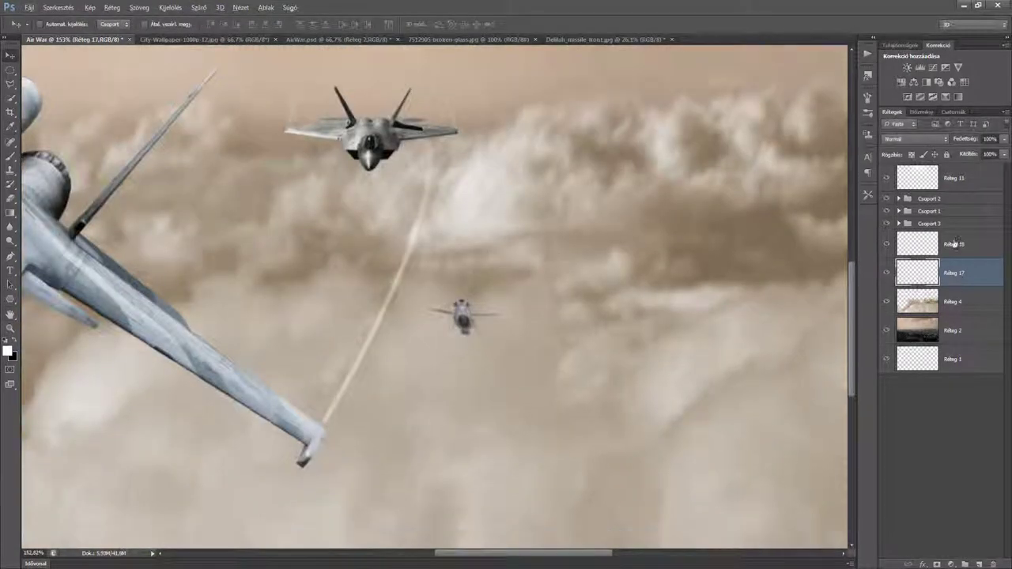
click(955, 245)
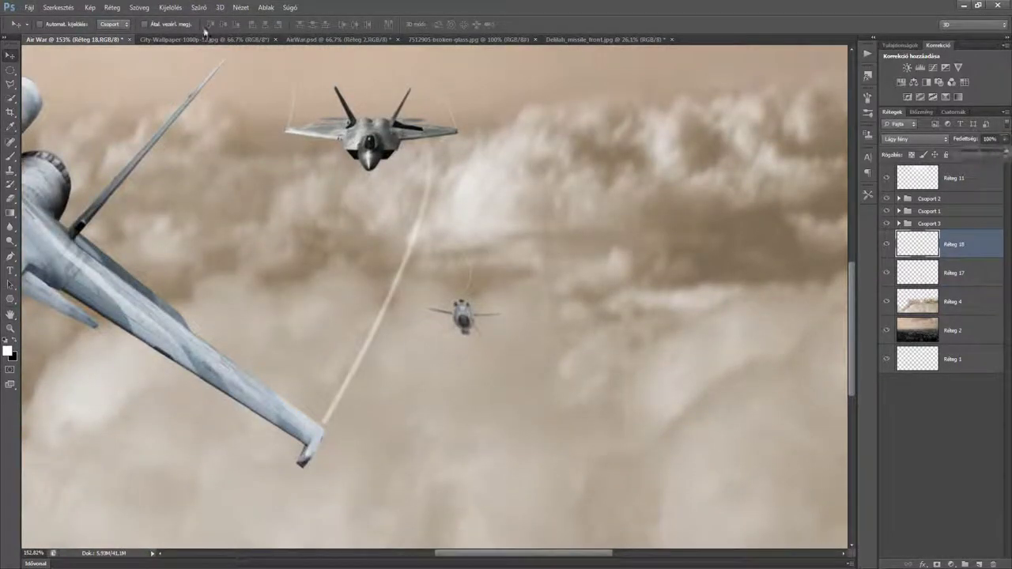
click(199, 7)
click(372, 237)
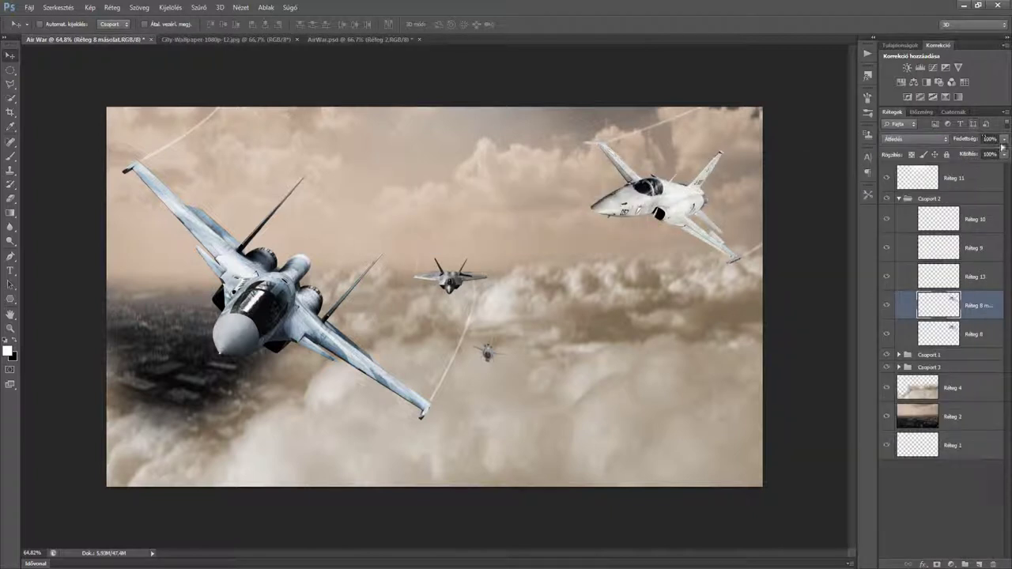
Check the contrail layer's options, then select Réteg 11 and view the Edit menu
right_click(977, 331)
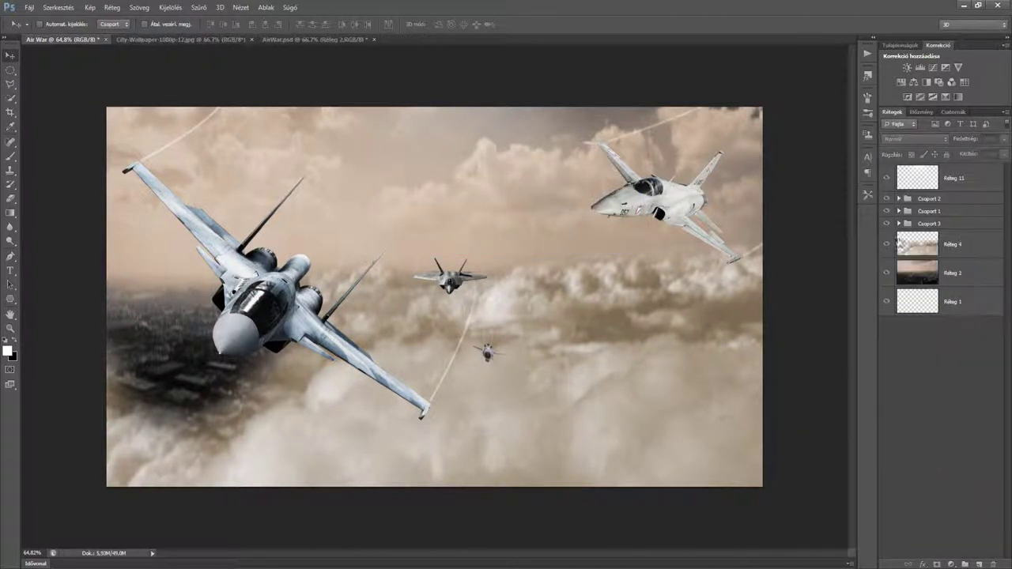
click(953, 178)
click(58, 8)
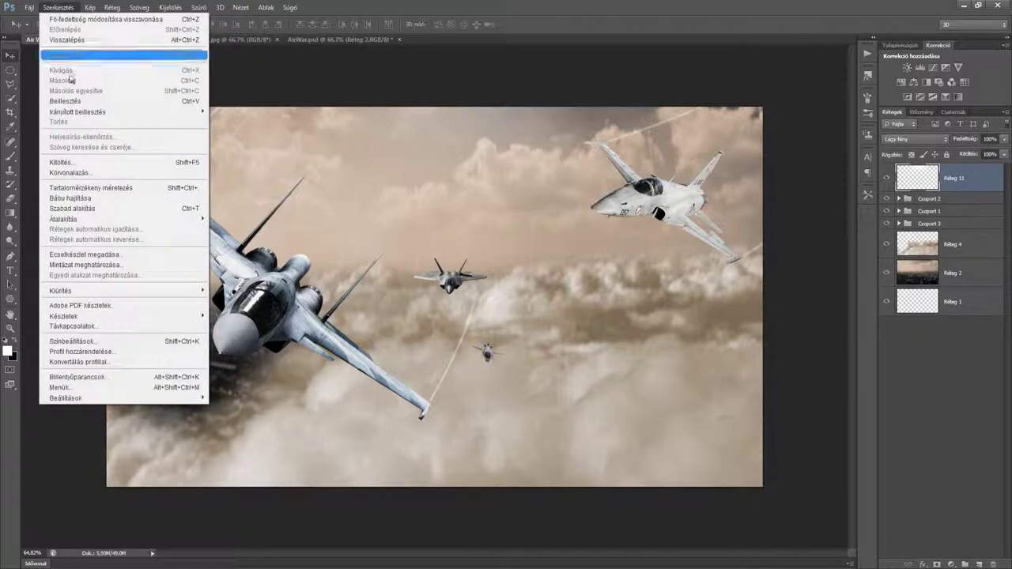
Set the pasted smoke to Screen blending and move it under the lower-left jet
click(47, 30)
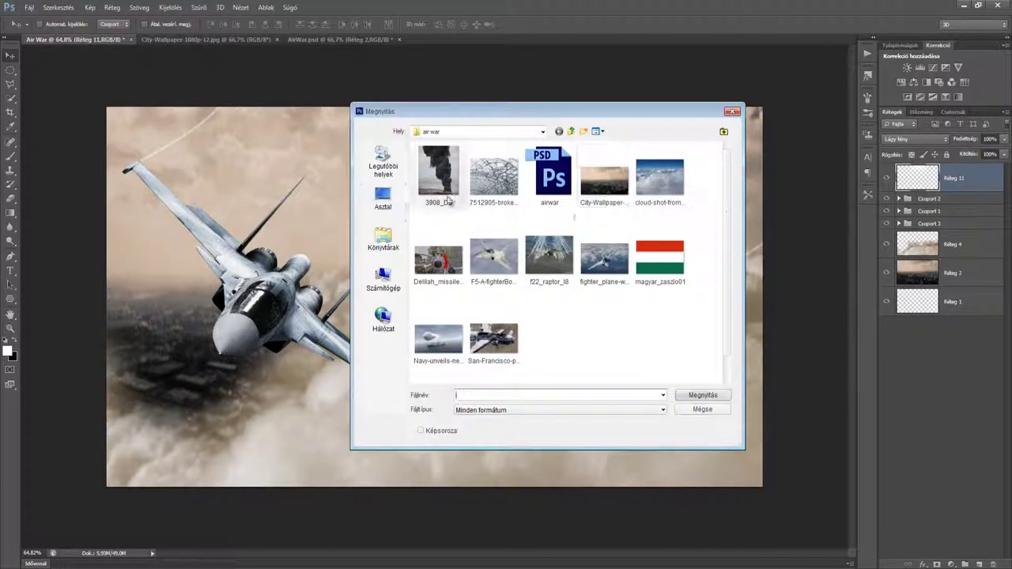
click(733, 112)
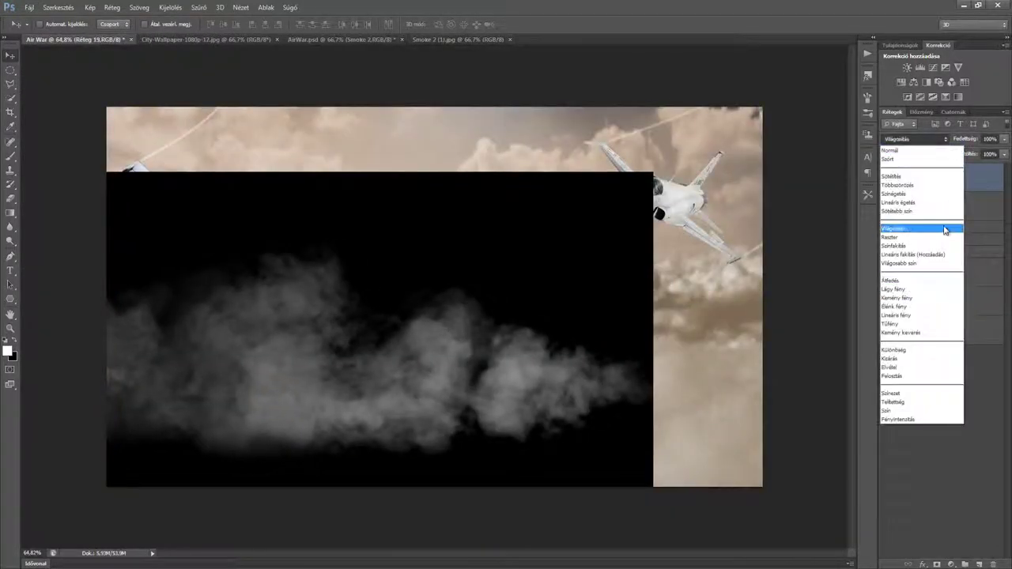
click(941, 237)
drag(316, 372, 299, 404)
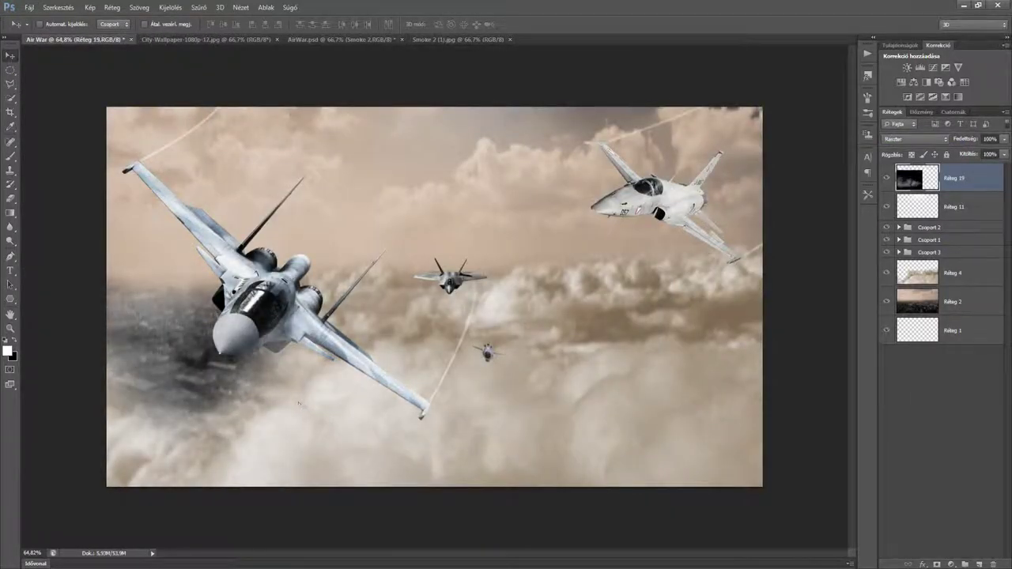
Colorize the smoke with Hue/Saturation to a sepia Hue of 35
click(58, 7)
key(Escape)
key(ctrl+u)
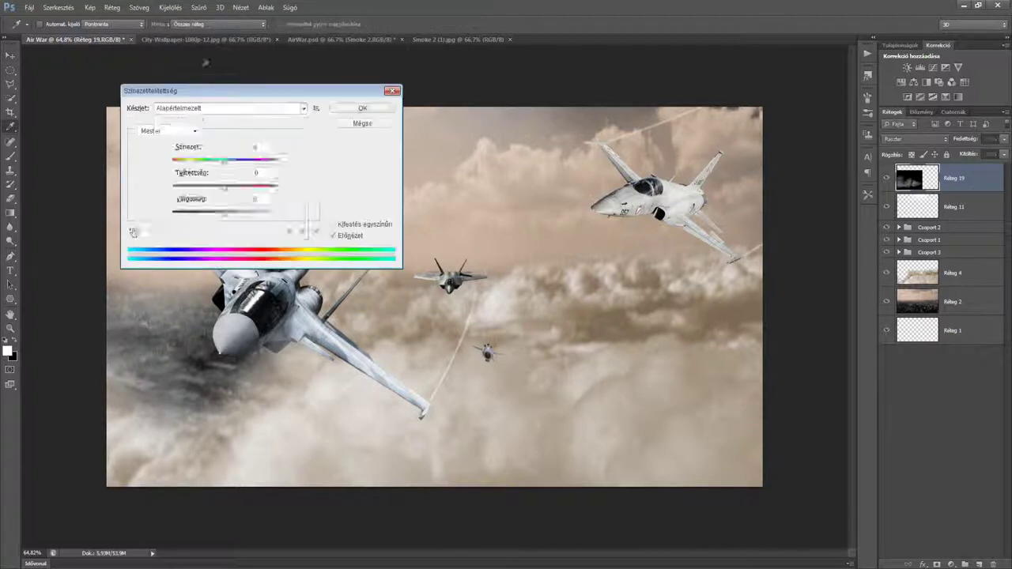
drag(199, 189, 190, 189)
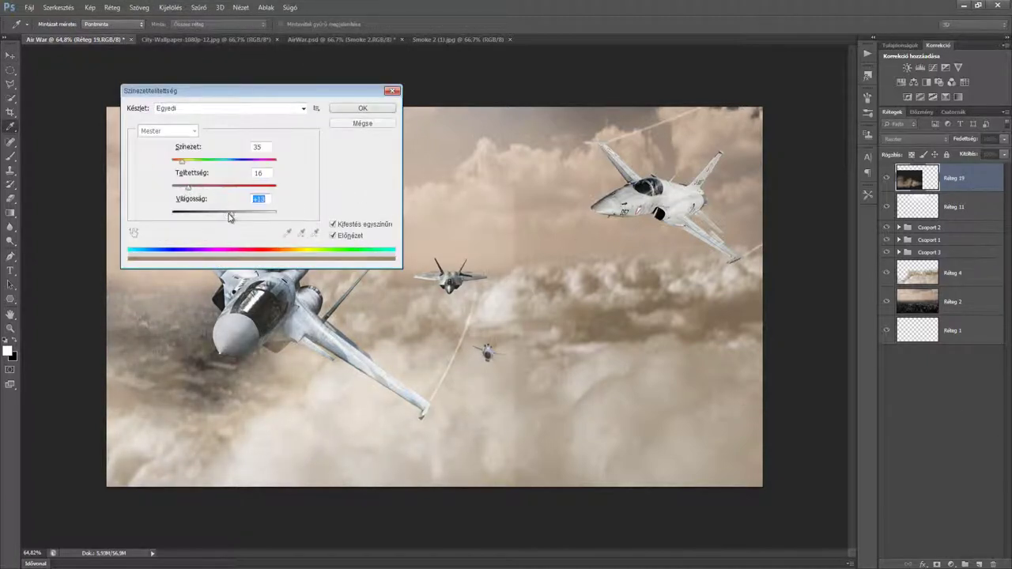
click(362, 107)
Duplicate the smoke layer
right_click(910, 179)
click(859, 188)
key(Return)
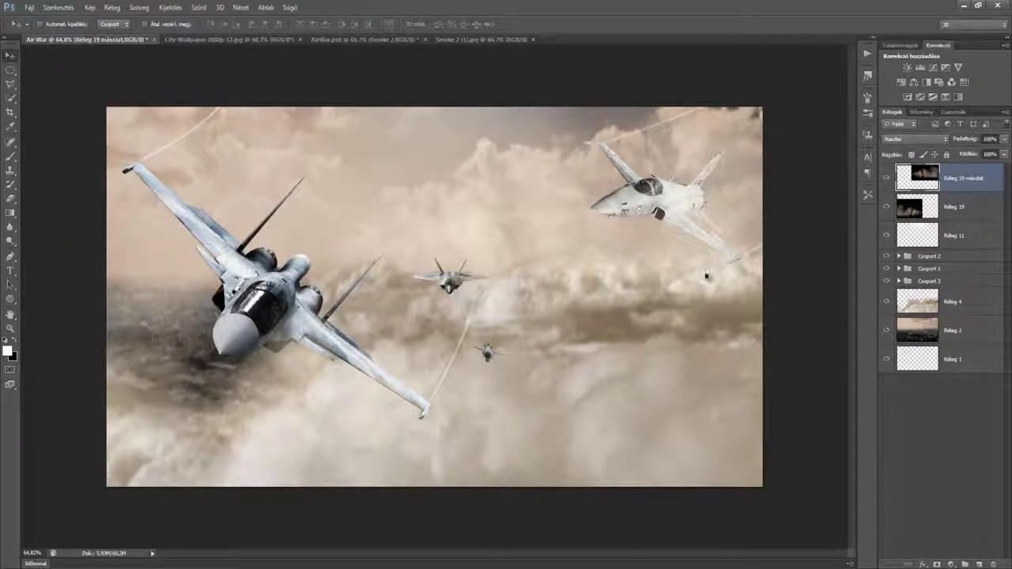
scroll(706, 275, up, 3)
scroll(706, 275, down, 3)
Add a Hue/Saturation adjustment layer above the duplicated smoke layer
click(974, 332)
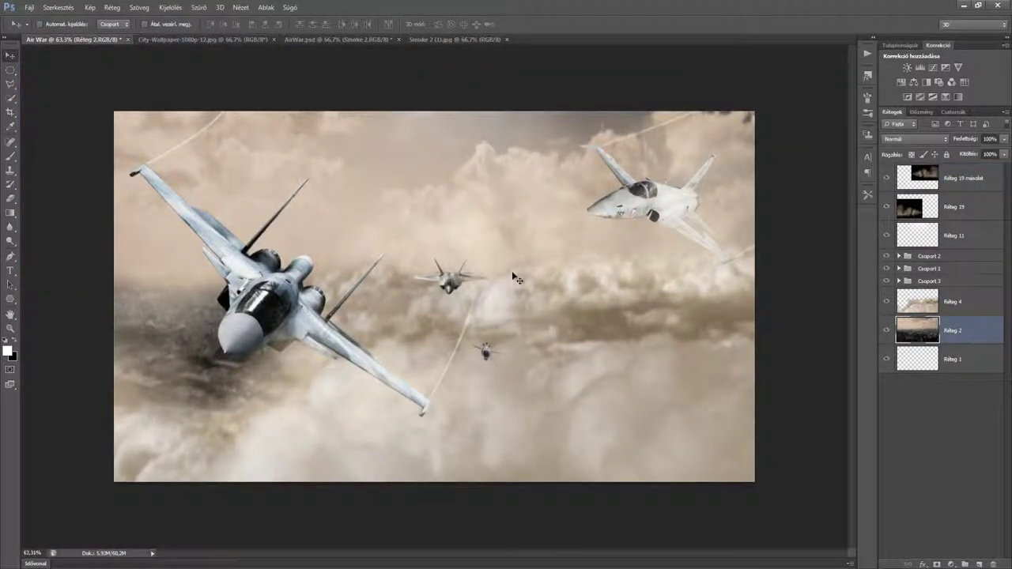
click(952, 180)
click(901, 82)
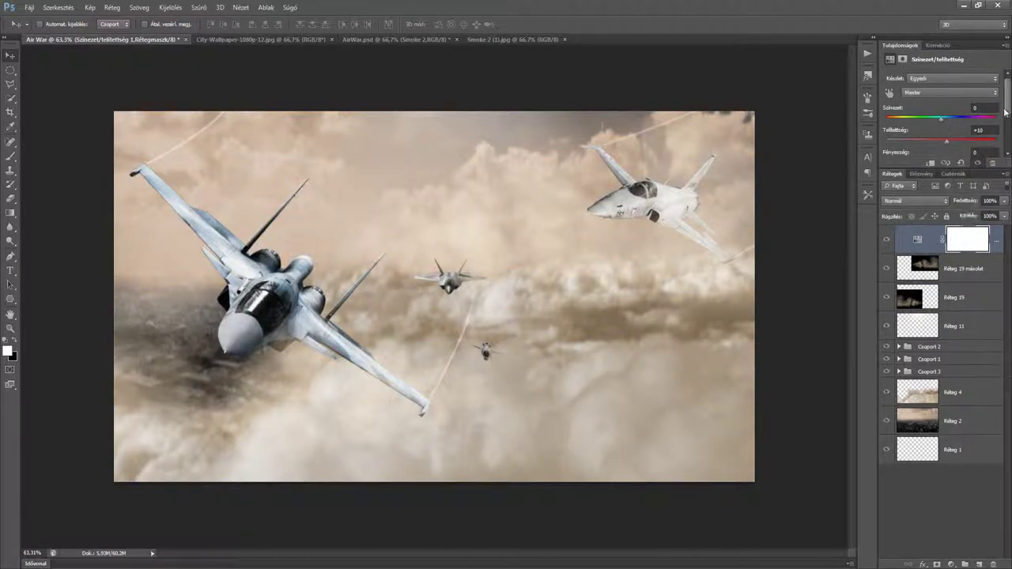
drag(1004, 112, 1004, 139)
Fill an elliptical selection with white on a new layer for the sun
click(979, 564)
key(m)
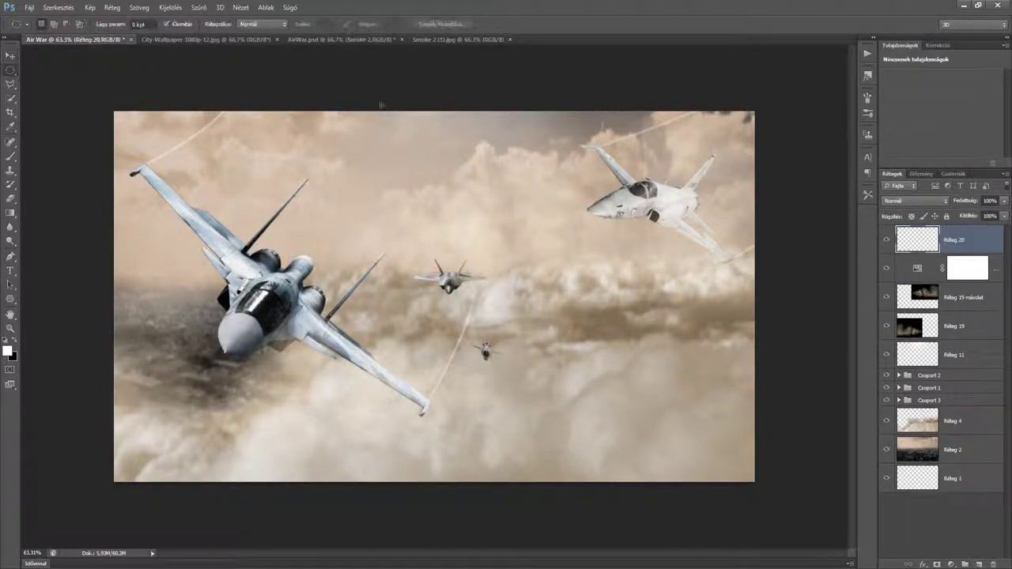
key(alt+BackSpace)
key(ctrl+d)
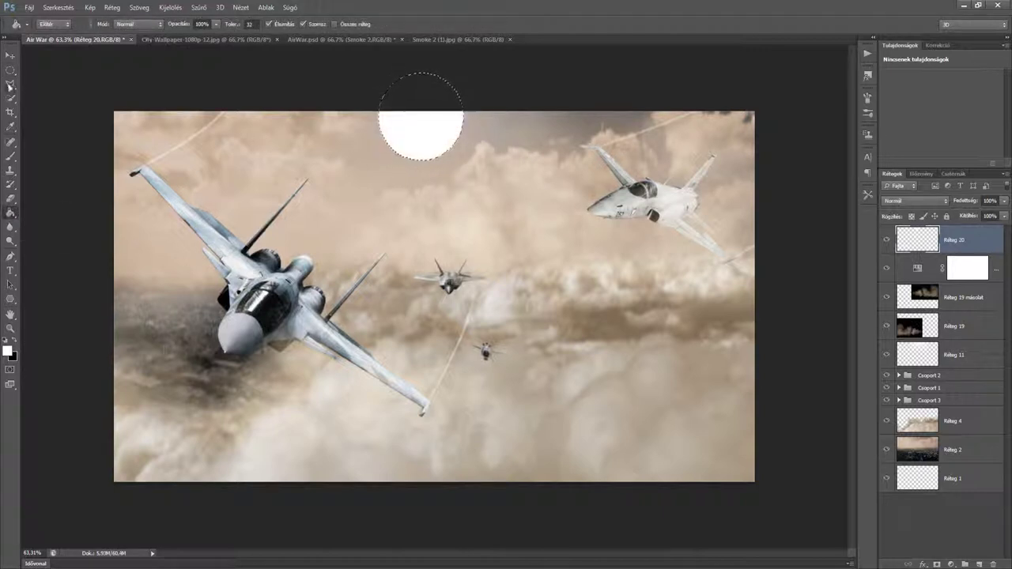
Motion-blur the white sun at distance 50 and blend it in Soft Light
key(l)
click(199, 7)
mouse_move(403, 206)
click(359, 214)
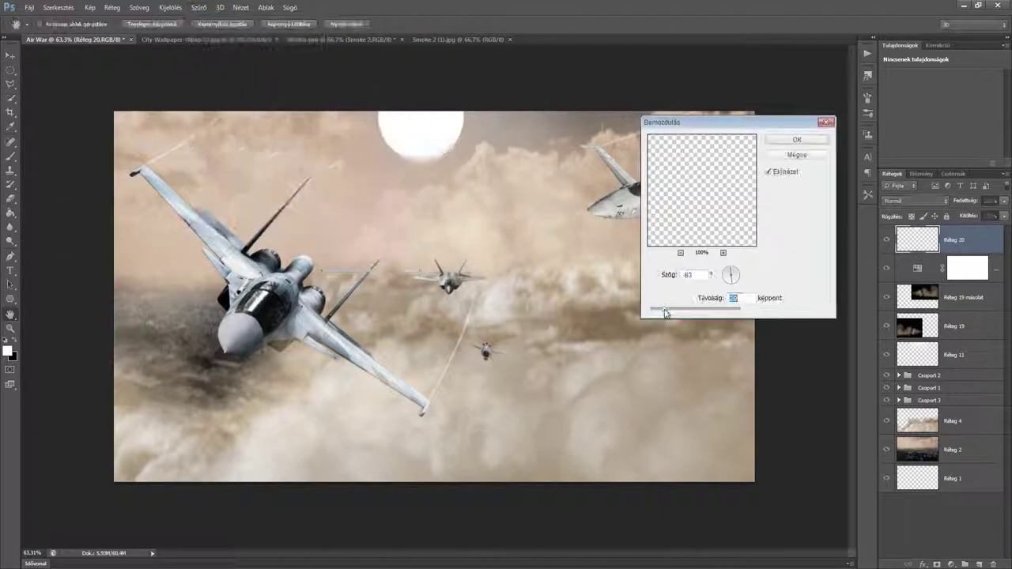
key(Return)
click(199, 8)
click(367, 204)
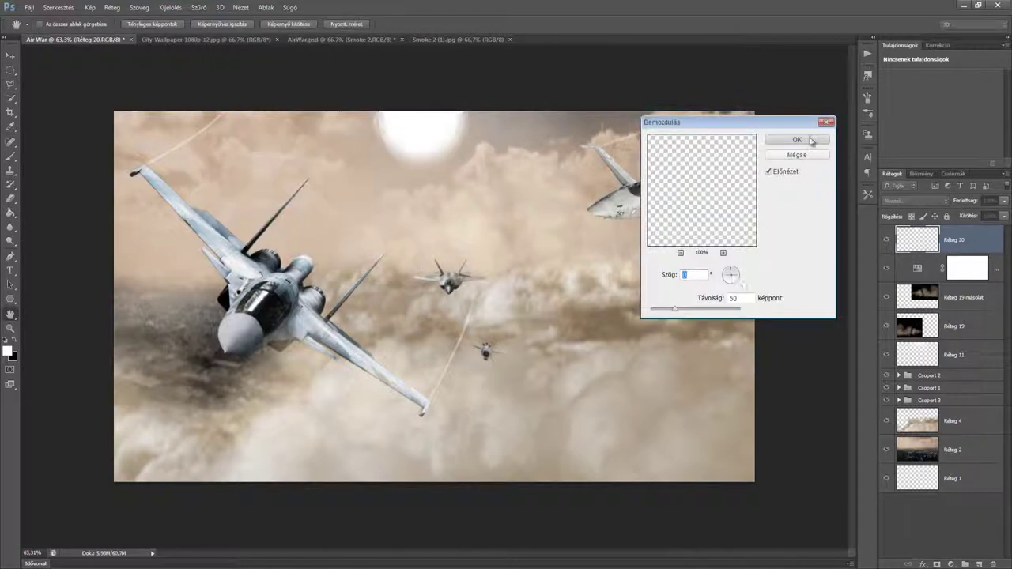
key(Return)
click(937, 204)
click(926, 350)
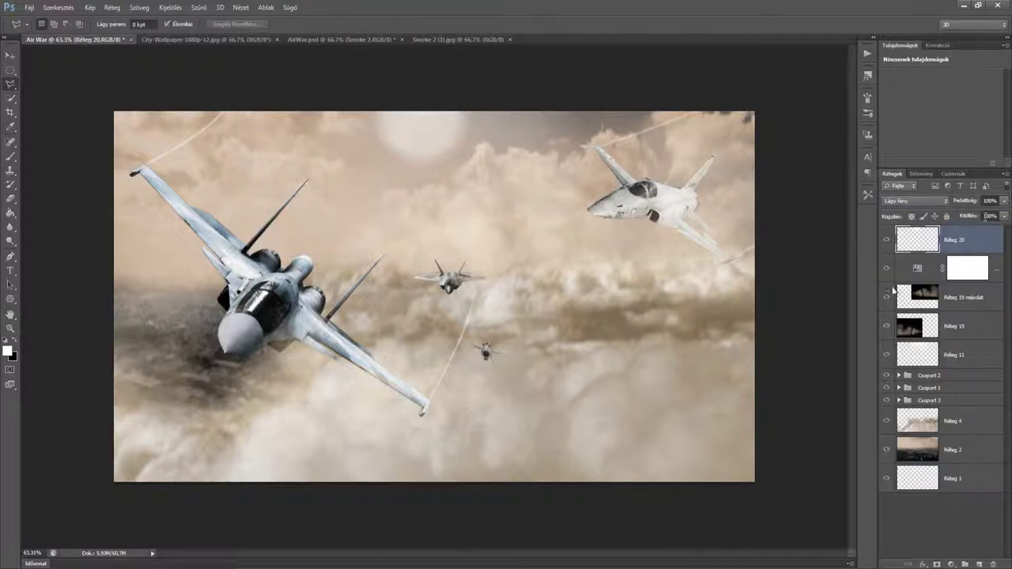
ctrl+click(979, 248)
On a new layer Réteg 21, gradient-fill a small lasso shape near the sun
key(ctrl+shift+alt+n)
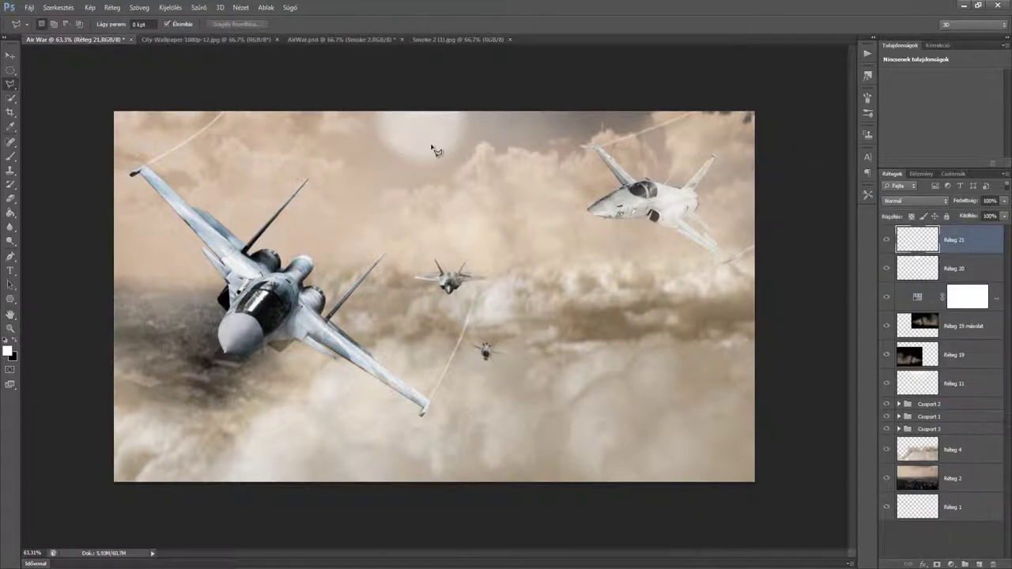
key(u)
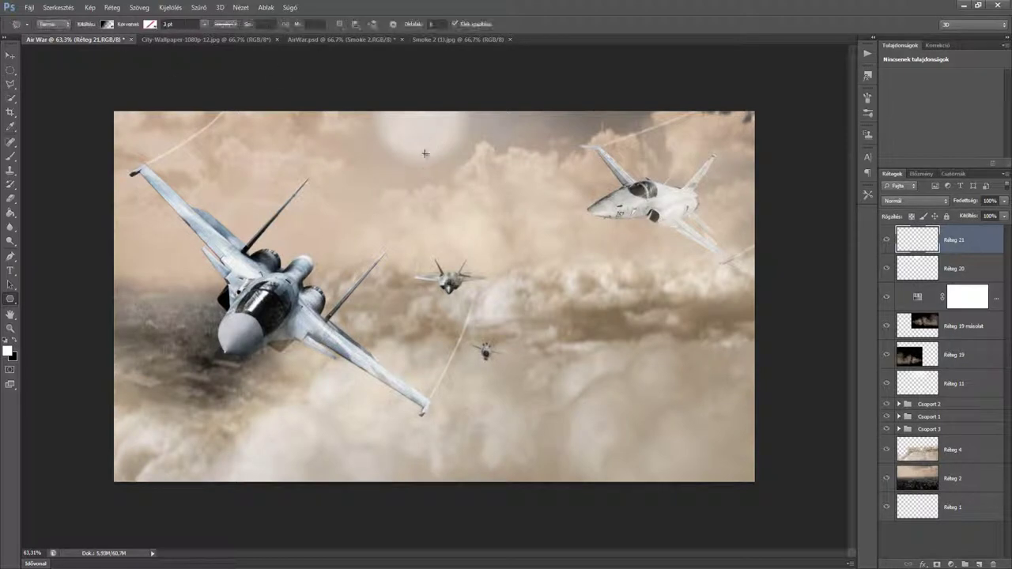
drag(380, 141, 393, 151)
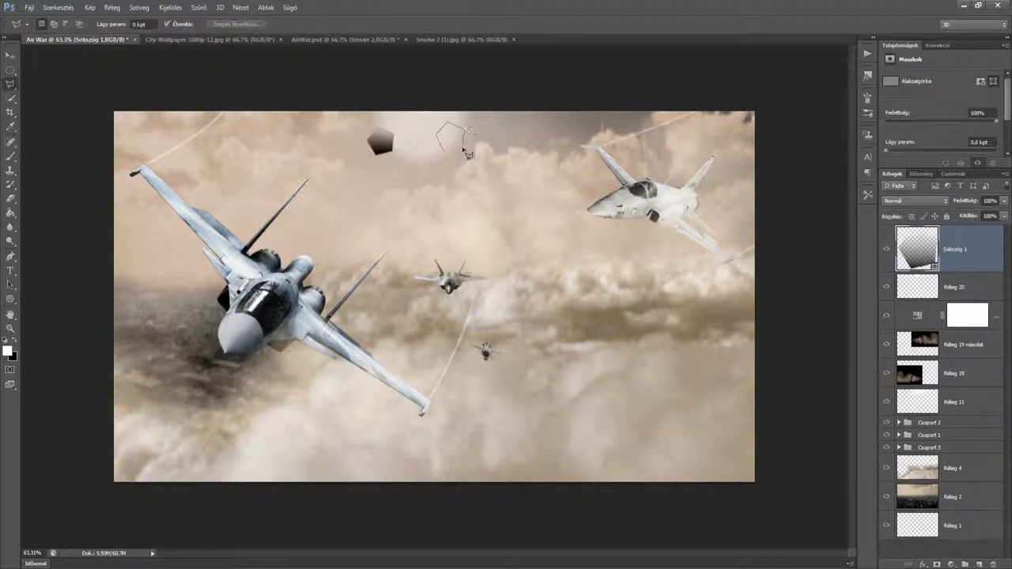
key(ctrl+alt+z)
key(ctrl+alt+z)
right_click(10, 213)
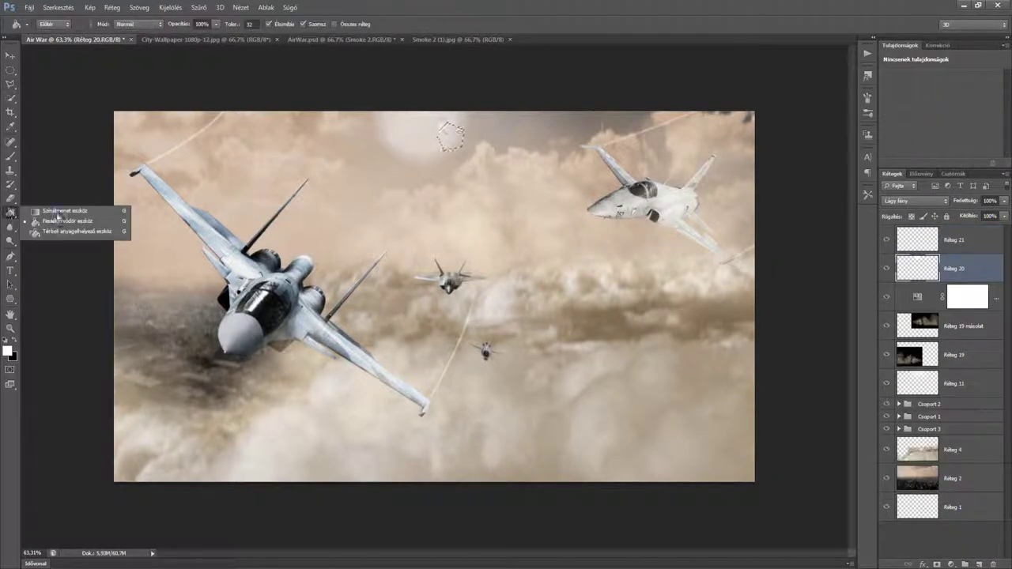
click(64, 210)
key(v)
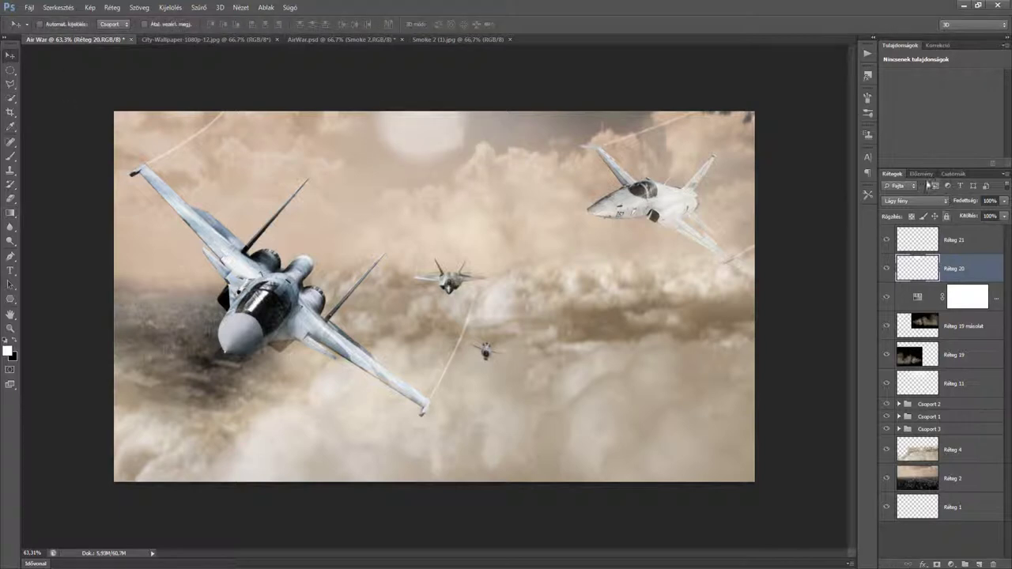
click(921, 173)
click(941, 431)
click(891, 173)
key(g)
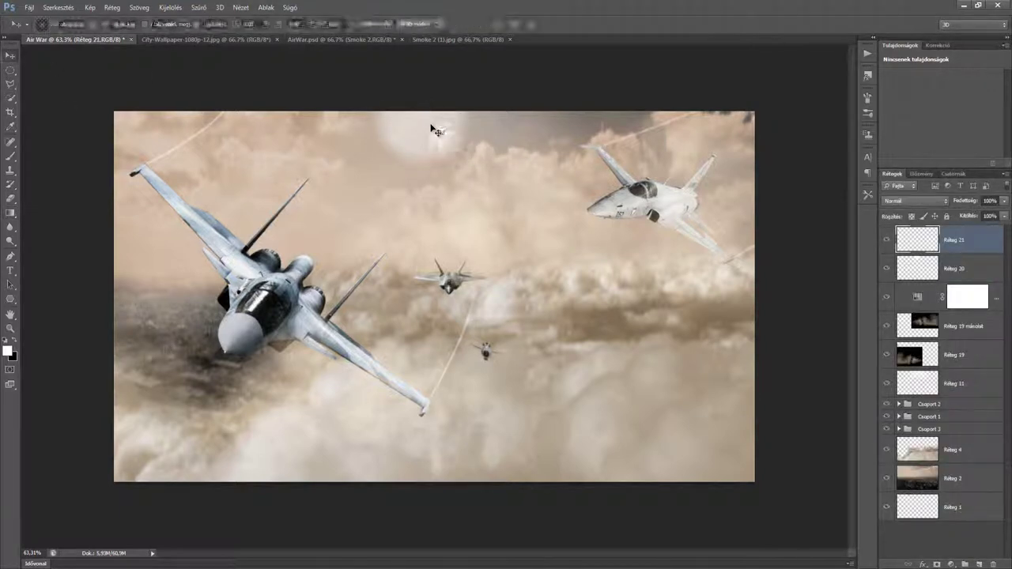
key(ctrl+d)
Duplicate the small Réteg 21 layer and move the copy to another spot in the sky
key(v)
right_click(949, 242)
click(822, 197)
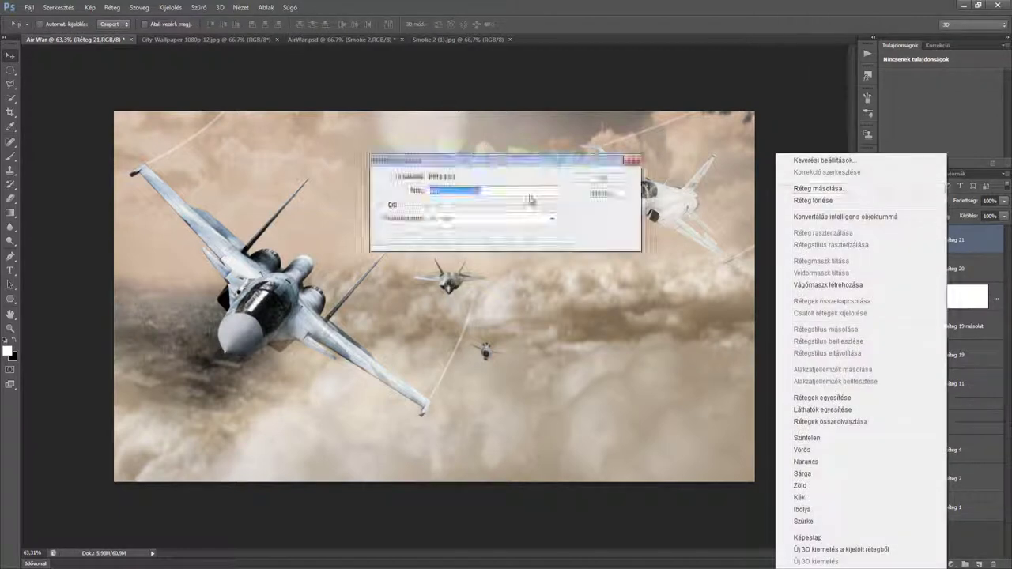
key(Return)
key(ctrl+t)
drag(452, 140, 457, 148)
key(Return)
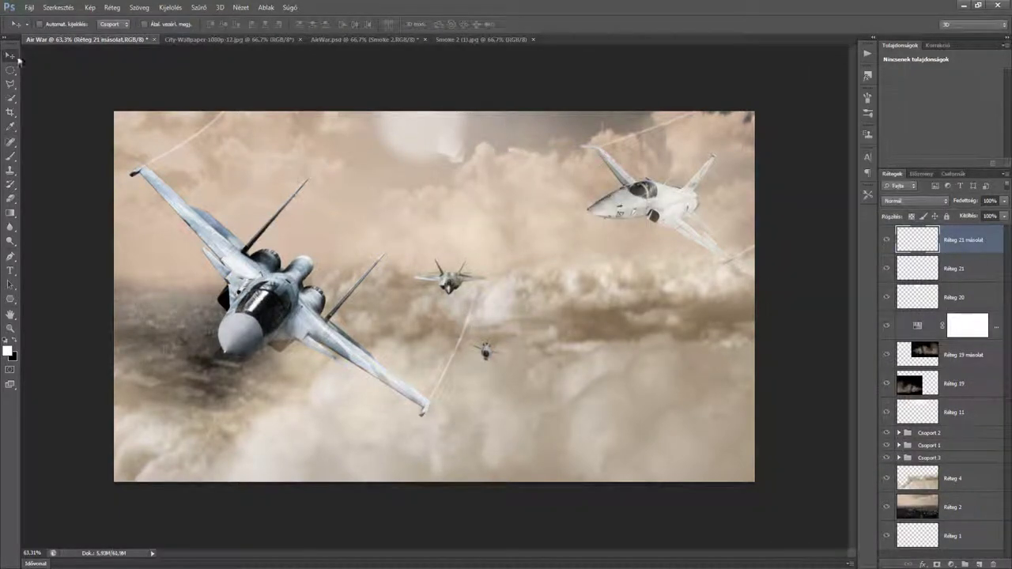
key(ctrl+0)
Duplicate both small shape layers and merge the extra copy down
ctrl+click(955, 269)
right_click(955, 239)
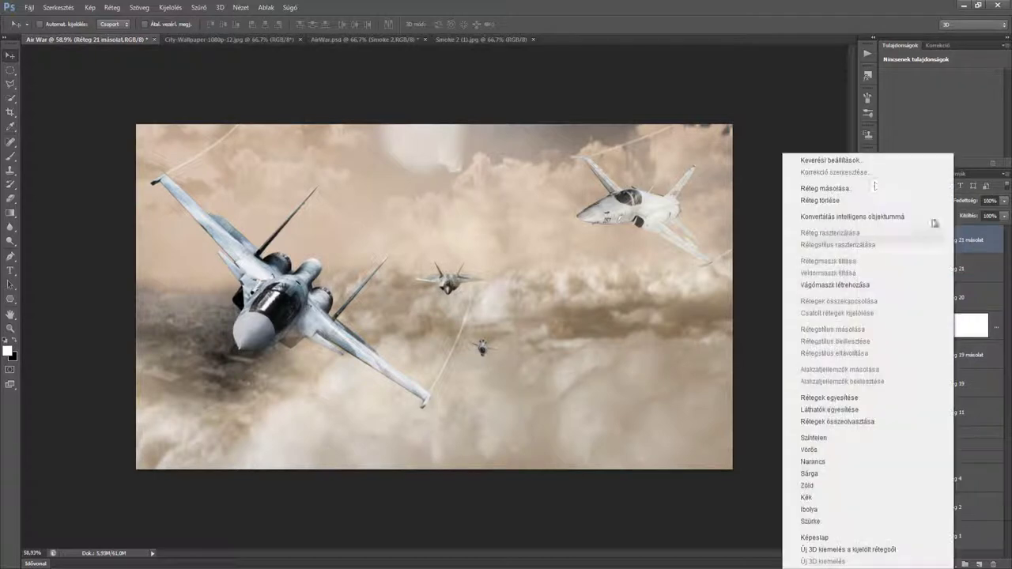
click(823, 198)
key(Return)
right_click(964, 253)
click(840, 341)
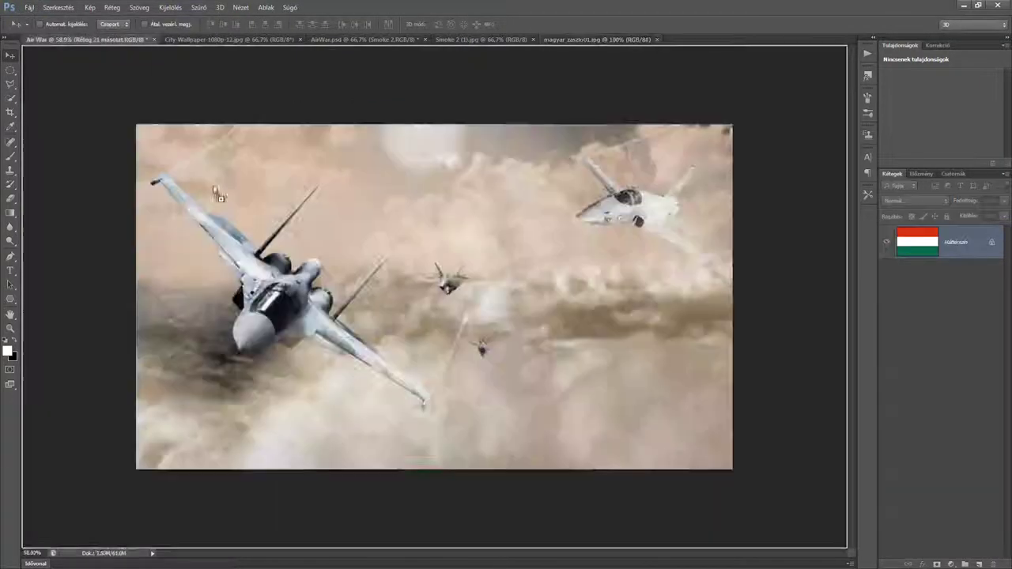
Shrink and rotate the Hungarian flag into a small decal on the jet's tail
key(ctrl+t)
drag(350, 190, 300, 285)
key(Return)
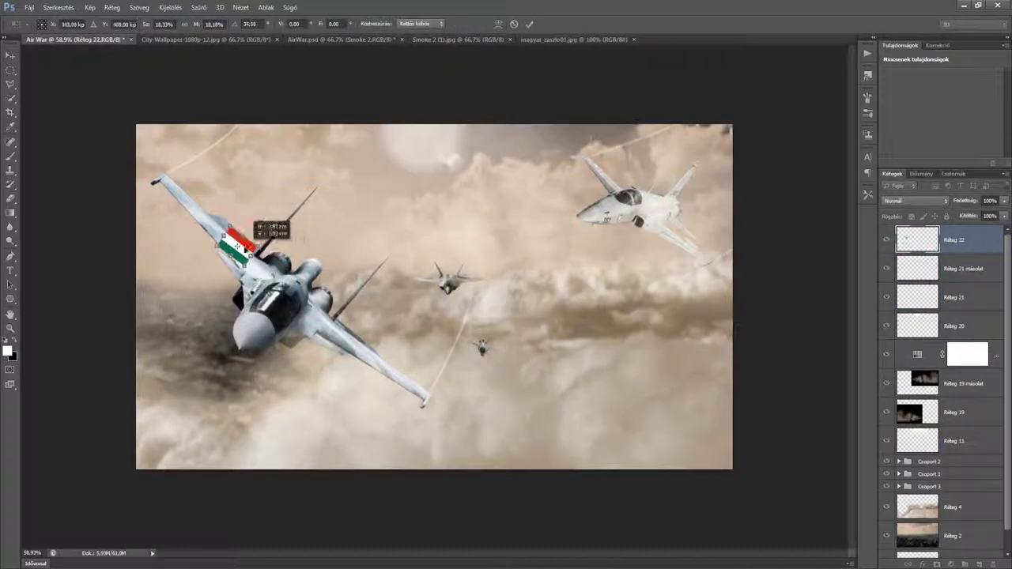
scroll(136, 278, up, 5)
mouse_move(136, 278)
mouse_down()
mouse_move(355, 413)
mouse_move(332, 382)
mouse_up()
key(ctrl+t)
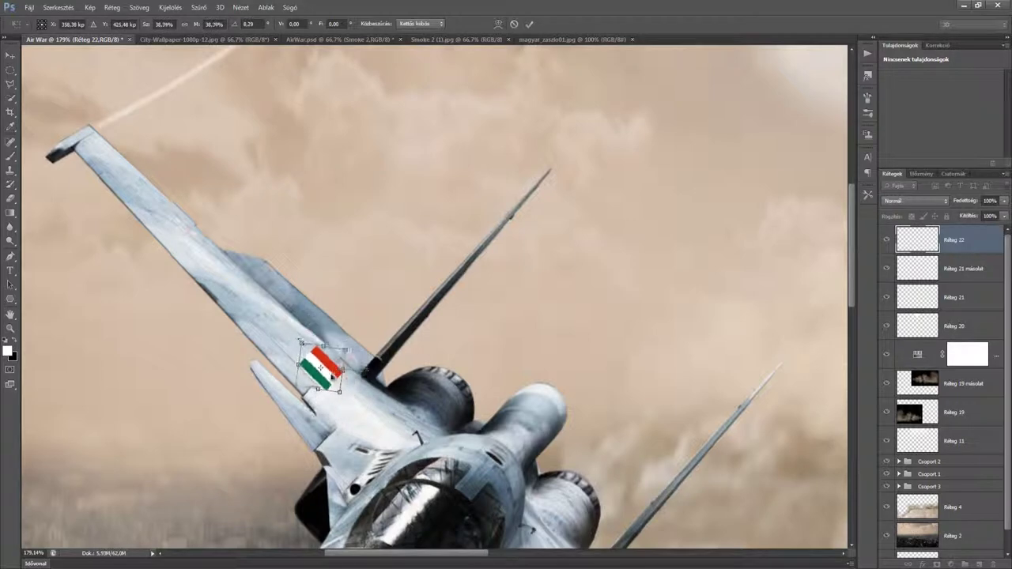
key(Return)
scroll(332, 382, up, 3)
Distort the flag so it follows the wing's angle
click(58, 8)
click(294, 271)
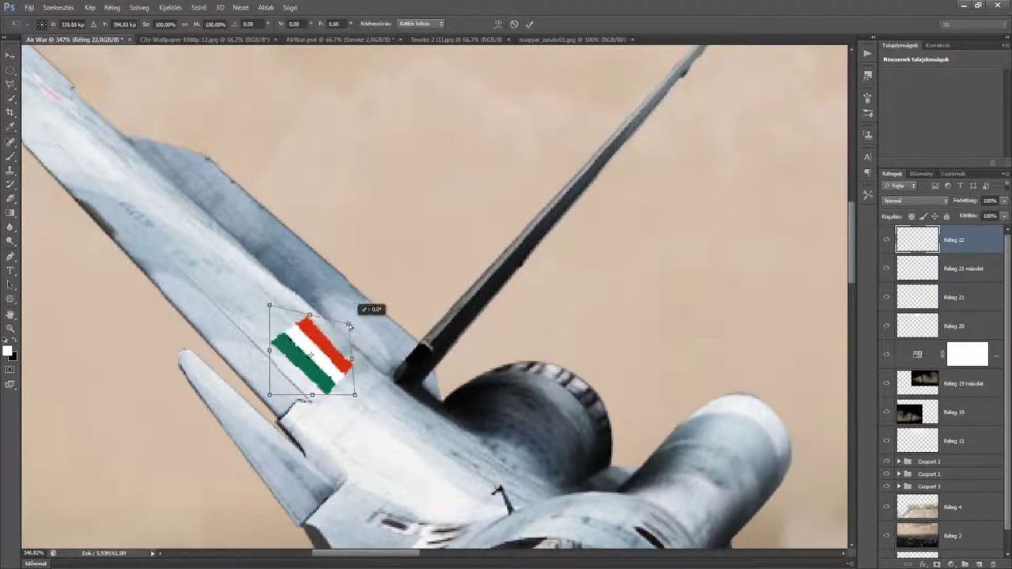
drag(350, 332, 346, 340)
drag(270, 305, 278, 325)
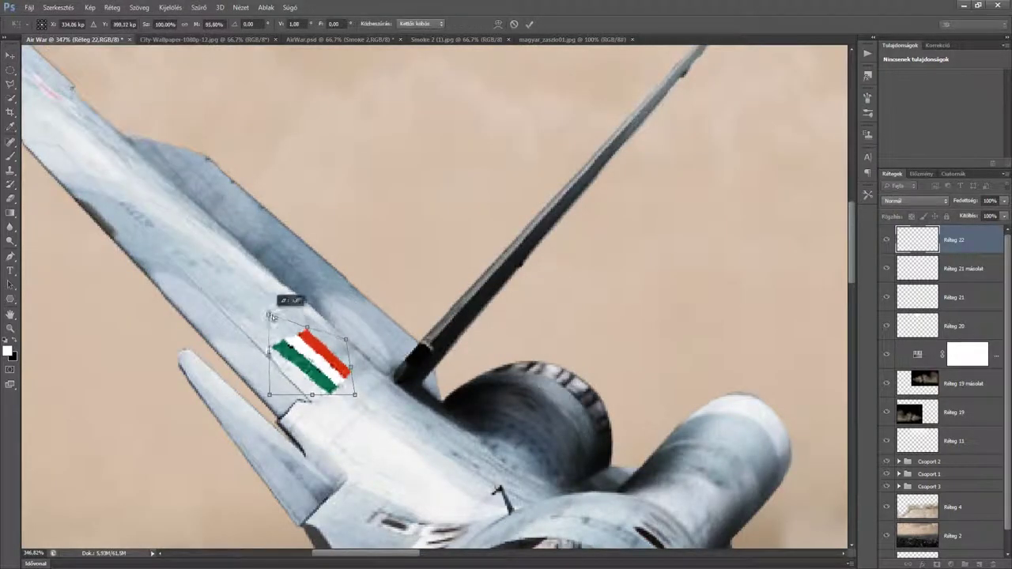
key(Return)
key(ctrl+0)
scroll(324, 320, up, 5)
Warp the flag, erase its edges, and group Réteg 20–22 into Csoport 4
click(57, 7)
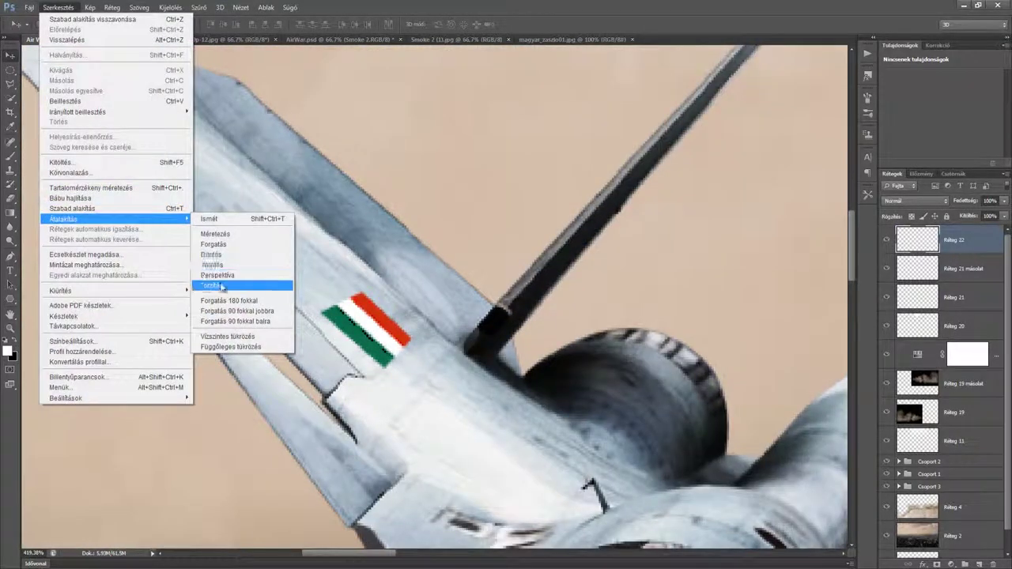
click(221, 285)
key(Return)
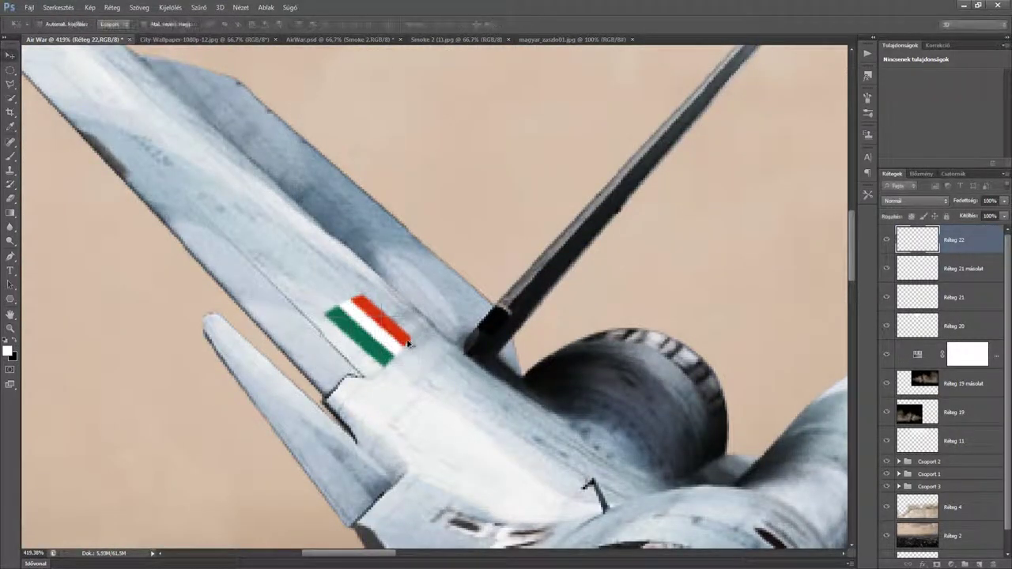
scroll(399, 360, up, 2)
key(e)
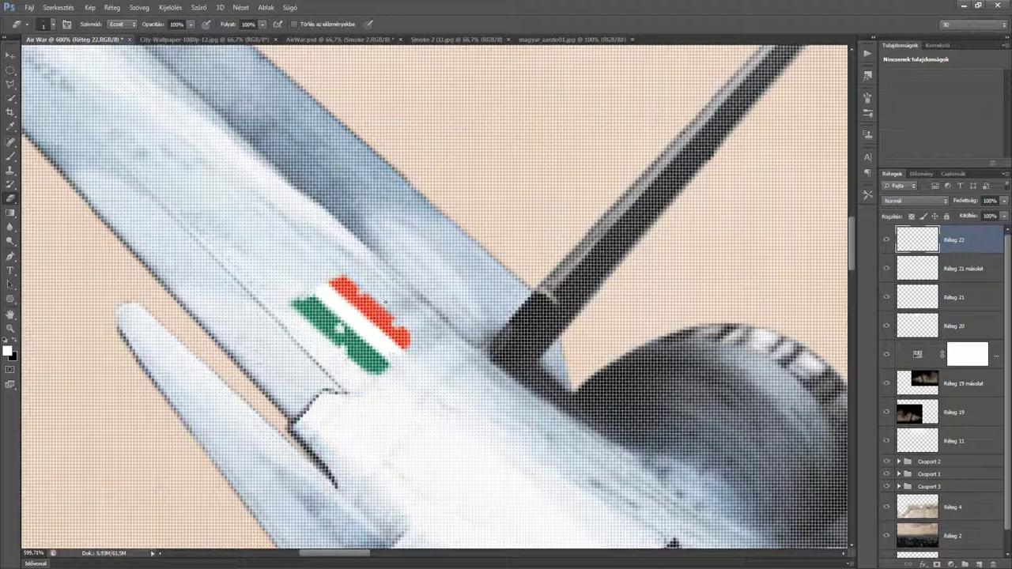
key(ctrl+0)
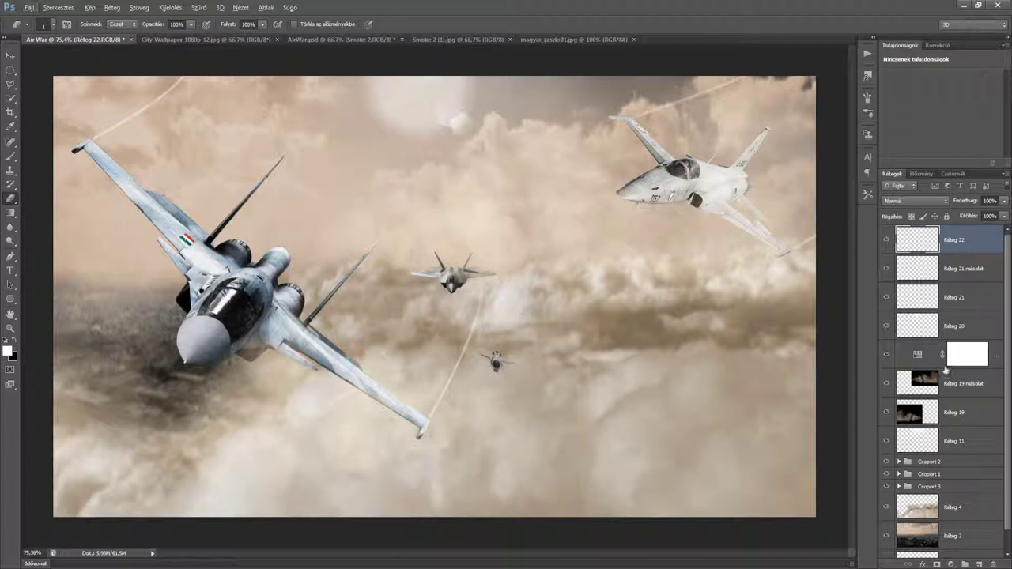
click(966, 563)
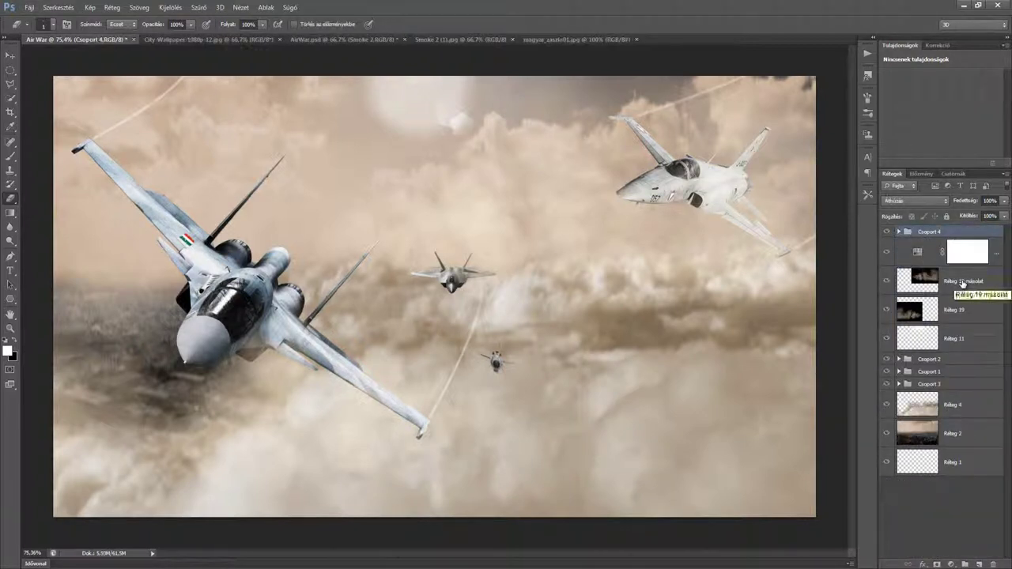
Apply a Motion Blur to the Réteg 4 cloud layer
click(952, 405)
click(198, 7)
click(361, 183)
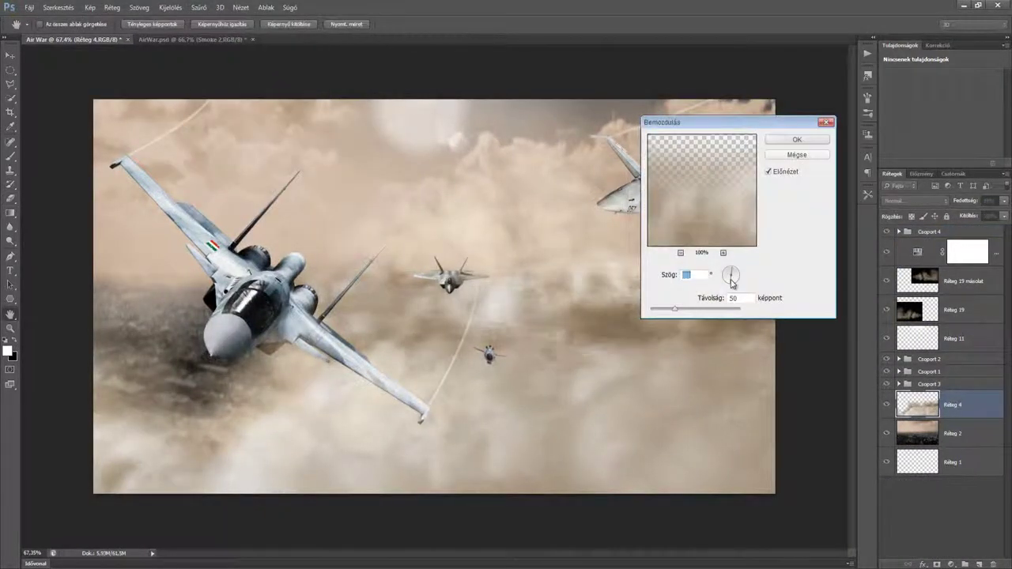
click(798, 140)
key(e)
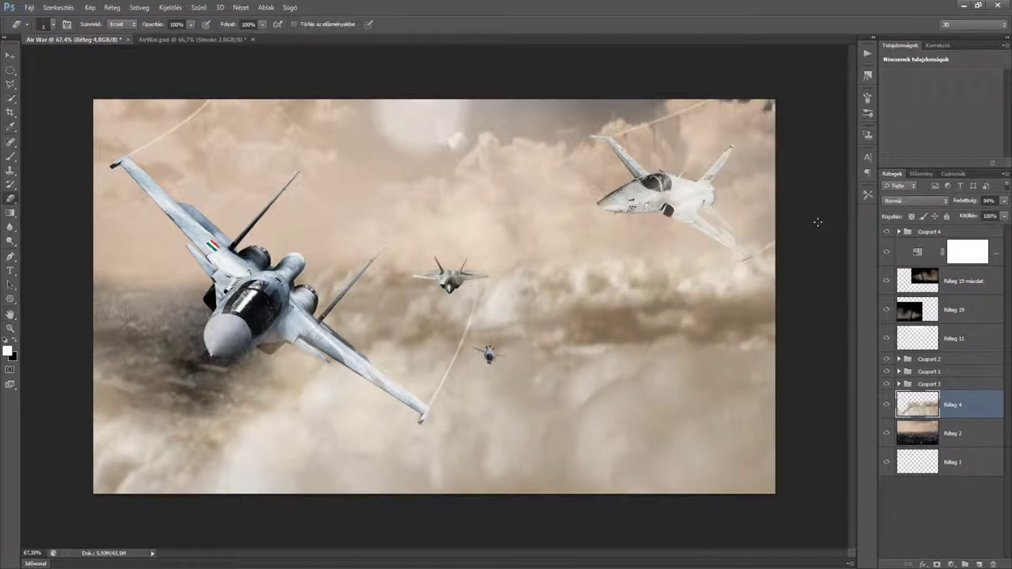
key(ctrl+u)
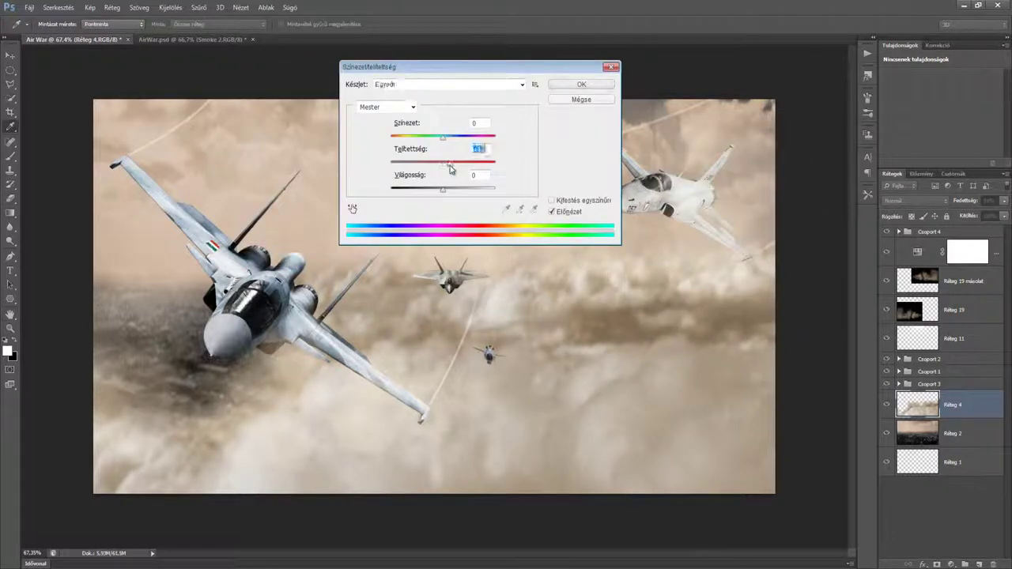
key(Return)
Duplicate the Réteg 19 smoke at 73% opacity, shift it under the jet, and select the smoke layers
click(957, 309)
right_click(957, 309)
key(ctrl+j)
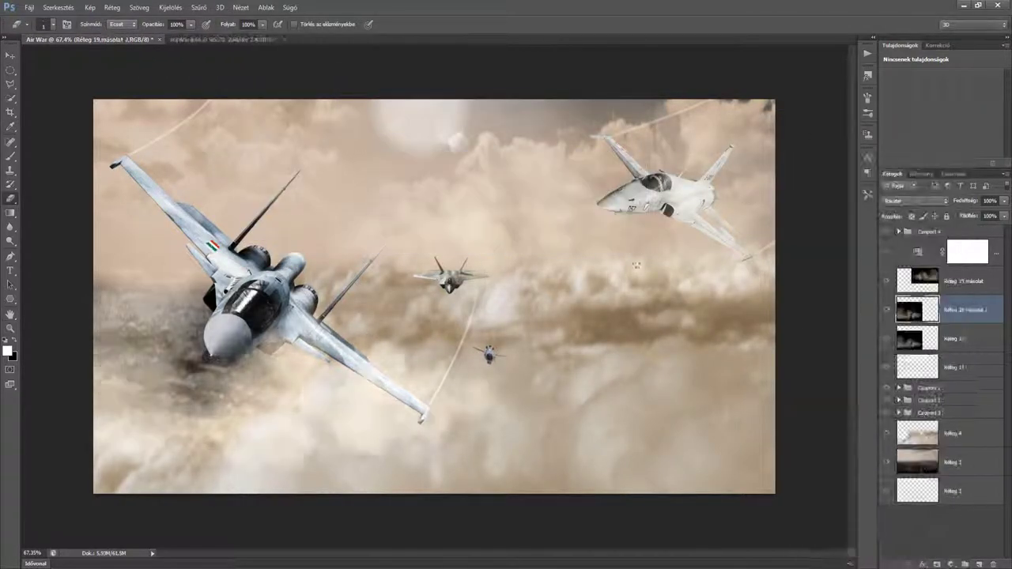
click(1004, 200)
drag(1004, 215, 984, 215)
key(v)
mouse_move(261, 379)
mouse_down()
mouse_move(267, 391)
mouse_move(289, 384)
mouse_move(260, 391)
mouse_up()
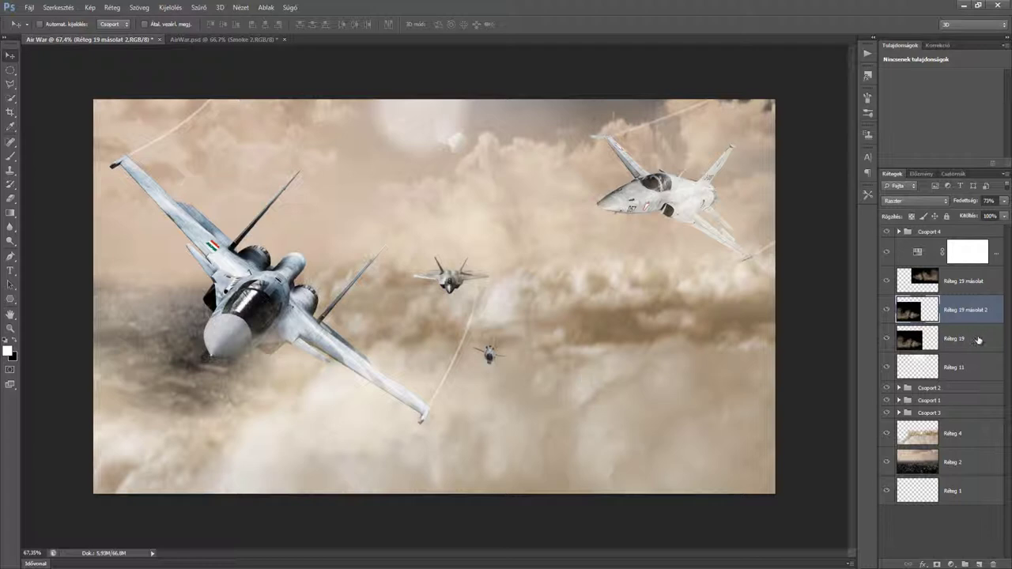
shift+click(978, 340)
Group the smoke layers into Csoport 5 and duplicate the small jet layer Réteg 17
key(ctrl+g)
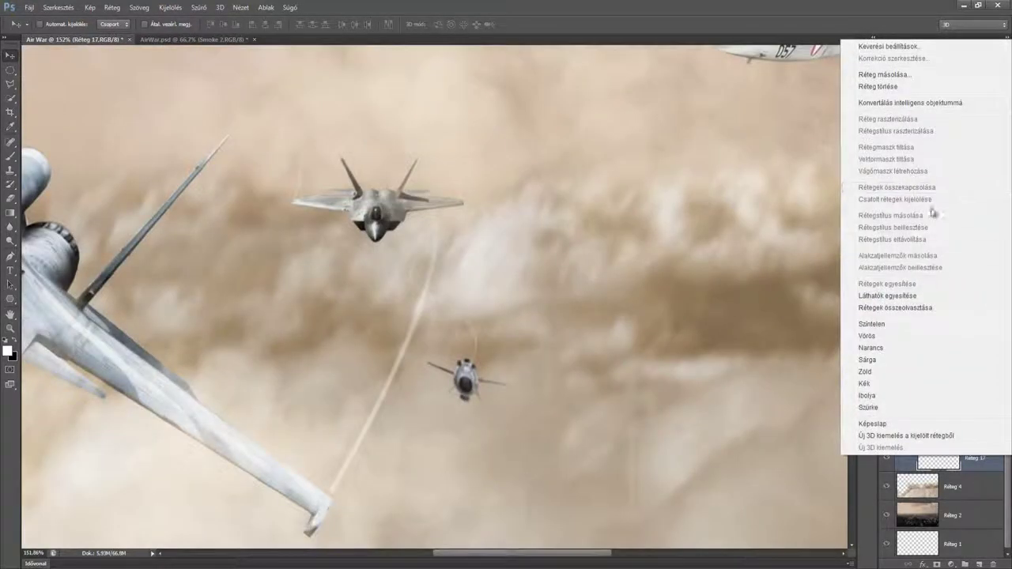
click(883, 74)
click(593, 174)
Scale the jet copy down and place it beside the central fighter's left wing
key(ctrl+t)
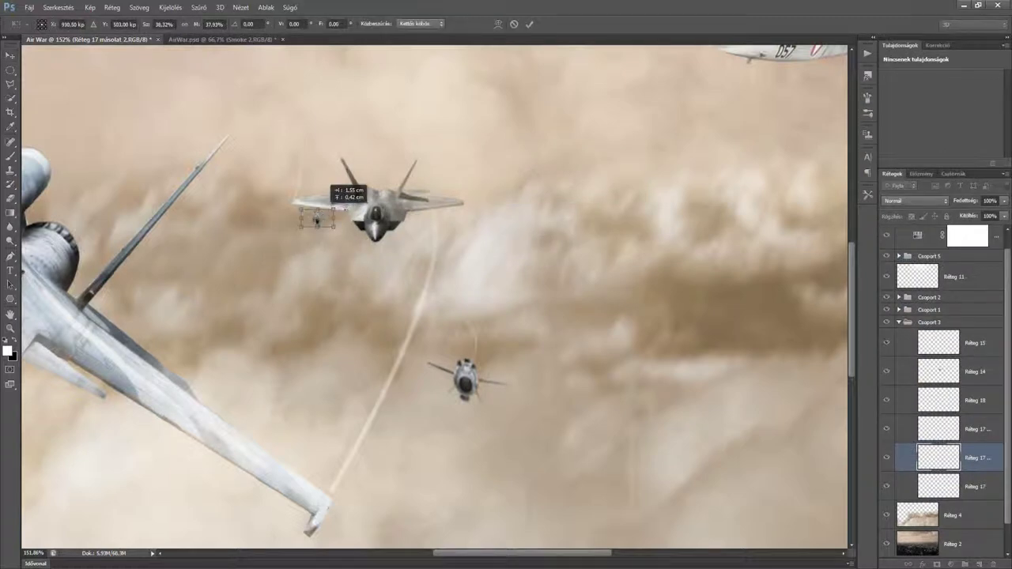
key(ctrl+plus)
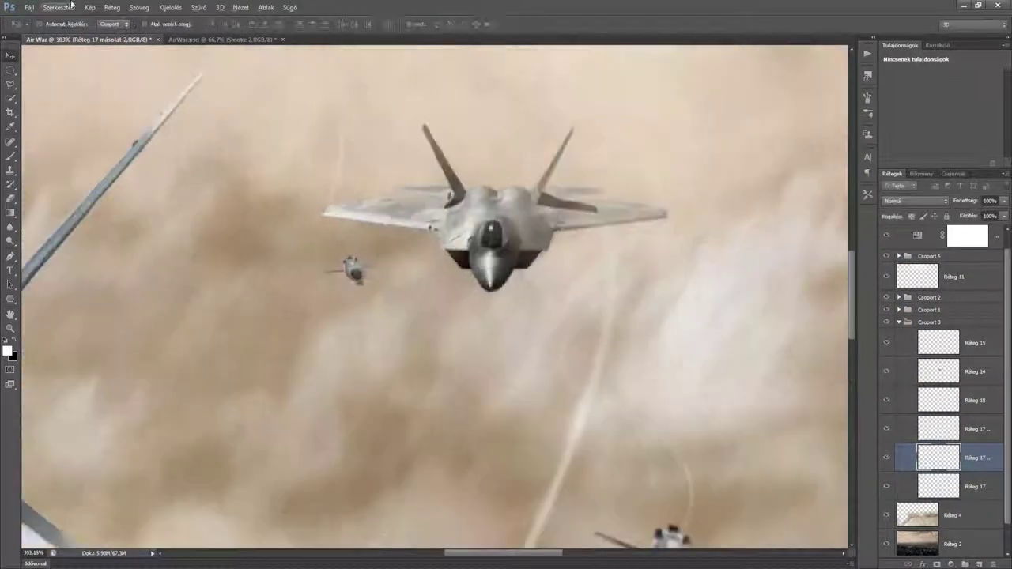
click(57, 7)
click(237, 241)
mouse_move(319, 253)
mouse_down()
mouse_move(333, 251)
mouse_move(341, 278)
mouse_up()
Commit the jet copy's size and stroke the path as a contrail on new layer Réteg 23
key(Return)
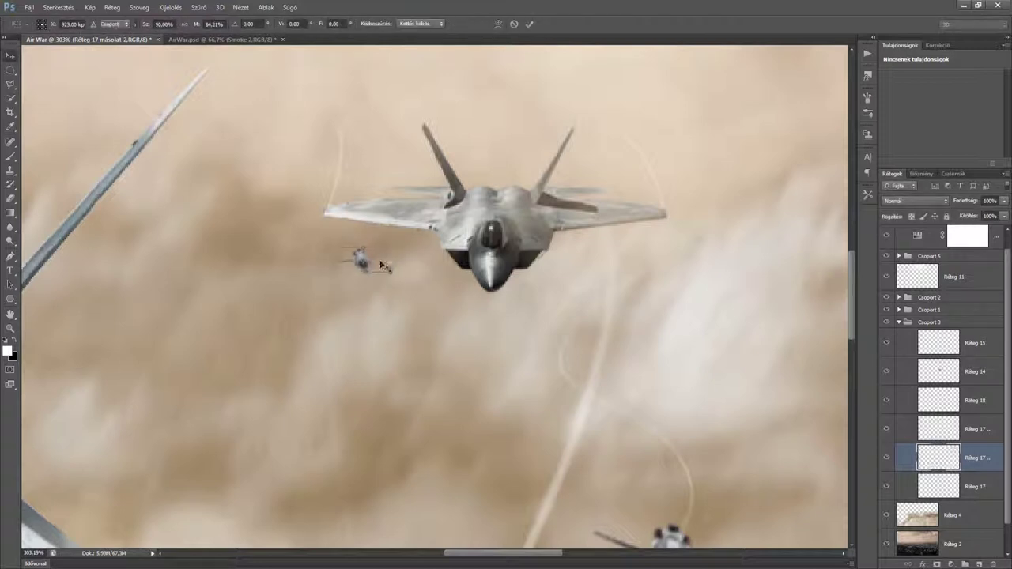
key(Return)
key(ctrl+shift+alt+n)
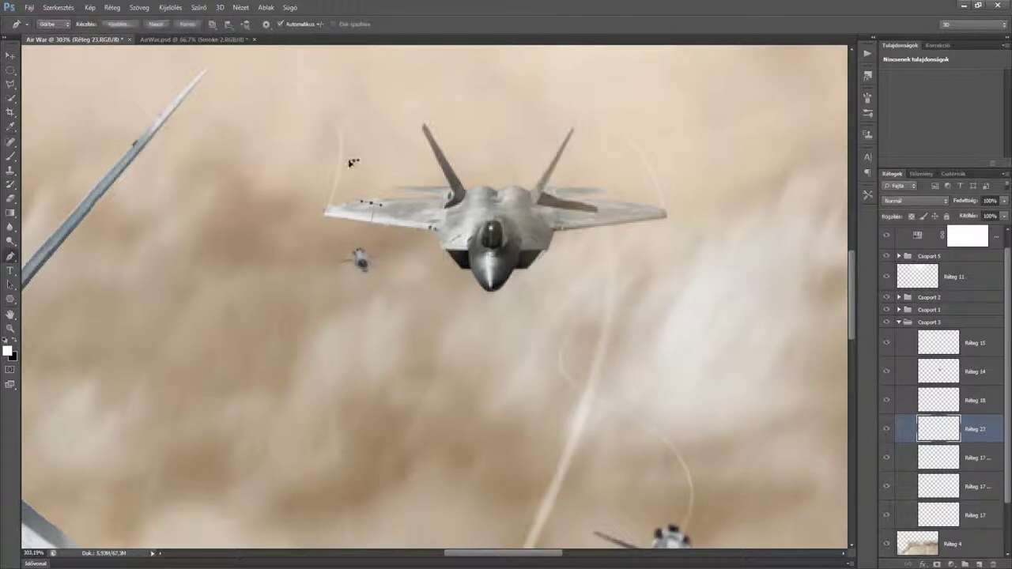
right_click(370, 212)
click(476, 309)
click(589, 195)
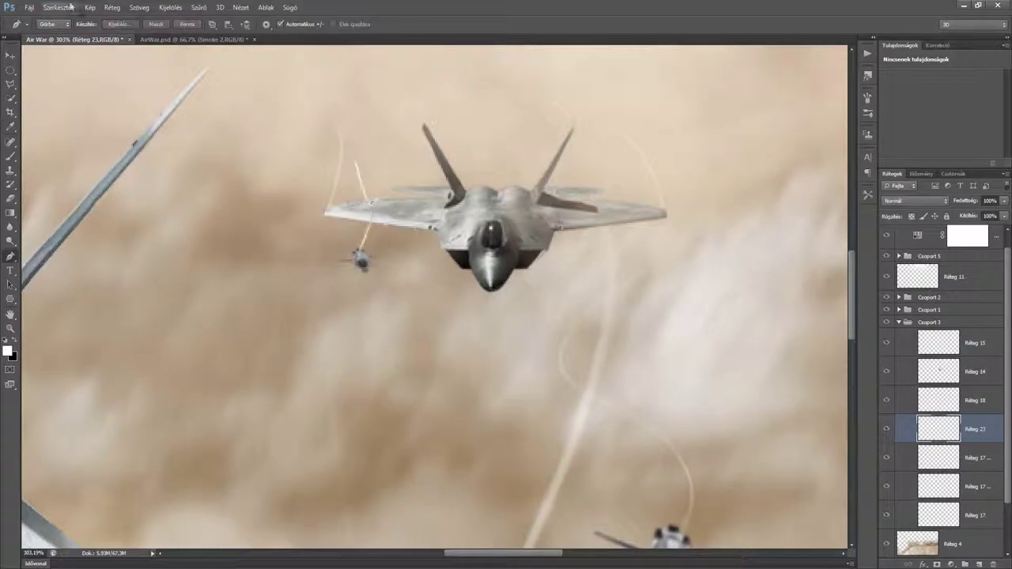
Rotate the contrail and set its layer blend mode to Soft Light (Lágy fény)
click(57, 7)
click(226, 261)
click(914, 201)
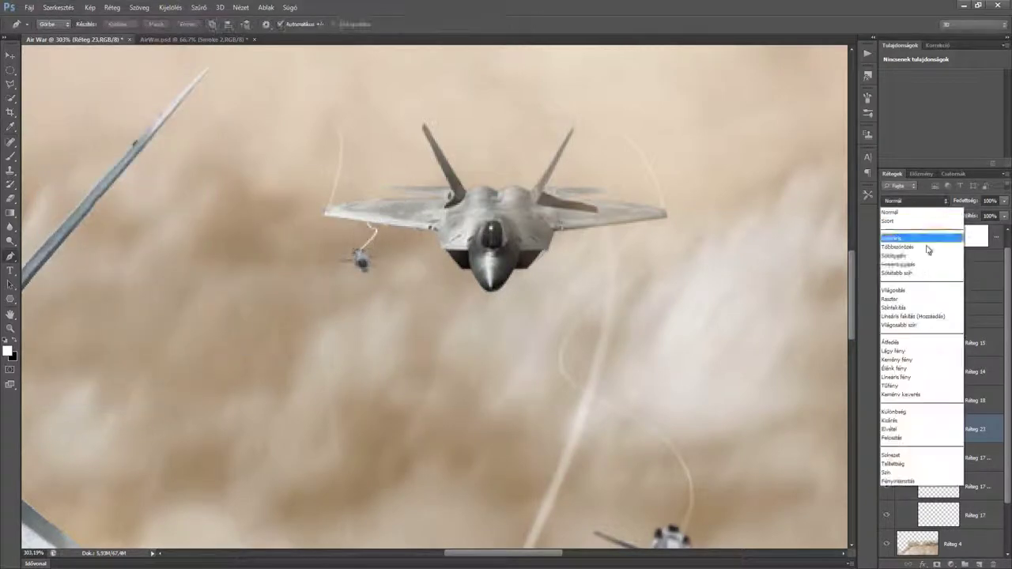
click(917, 362)
key(Return)
key(ctrl+0)
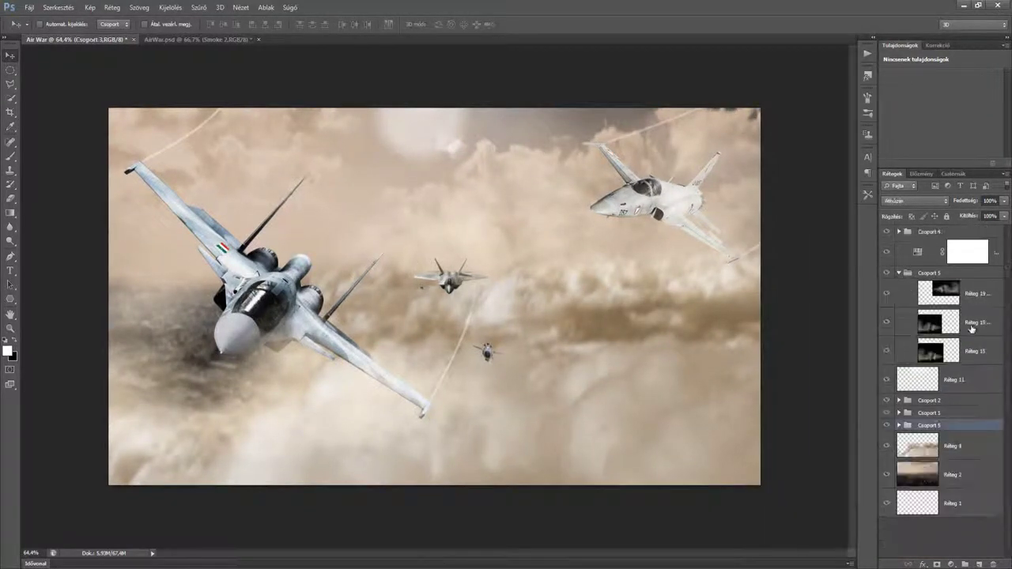
Colorize the Réteg 2 background sepia with Hue/Saturation, hue 35 and saturation 25
click(964, 321)
click(952, 474)
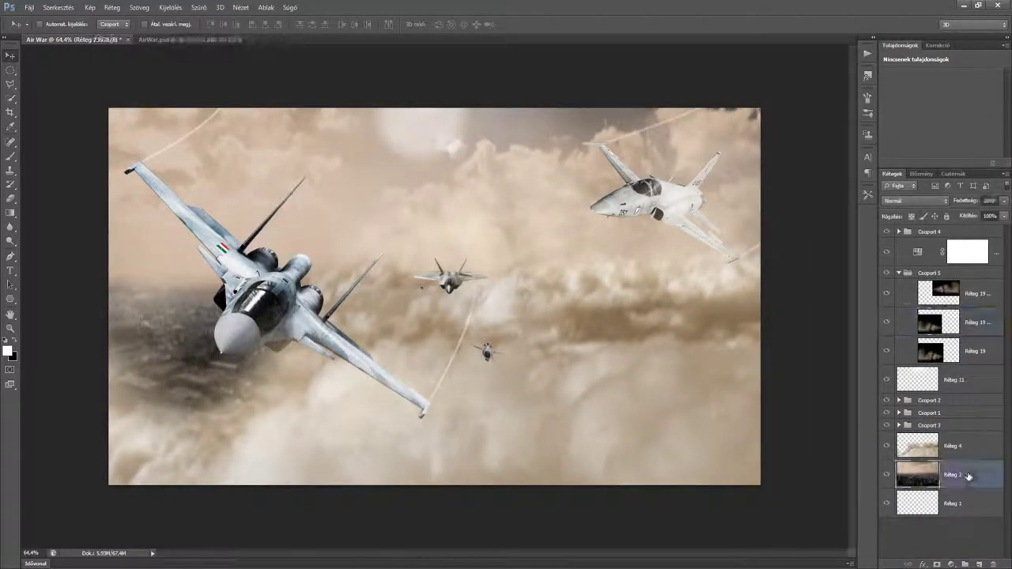
click(89, 7)
key(ctrl+u)
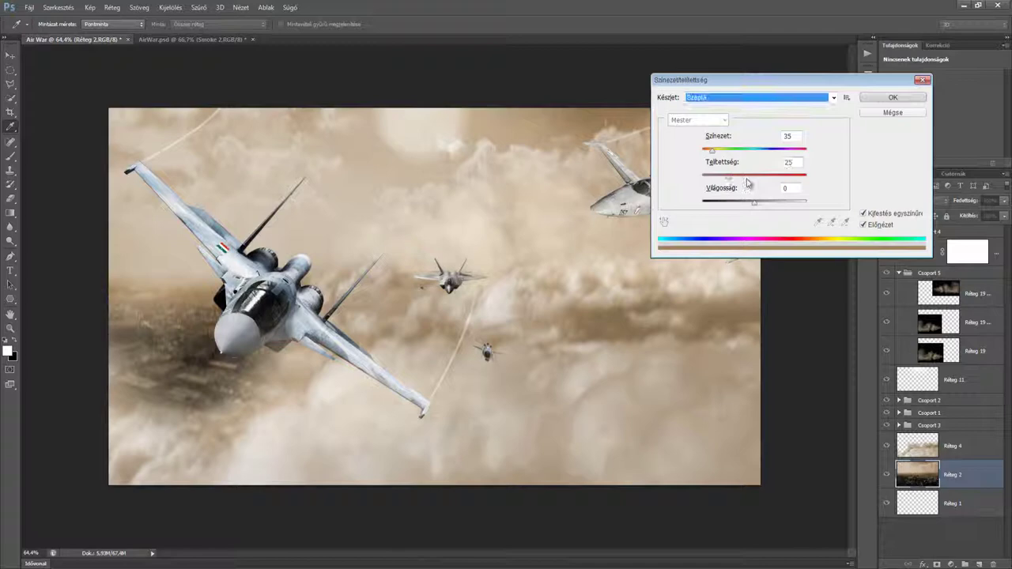
key(Return)
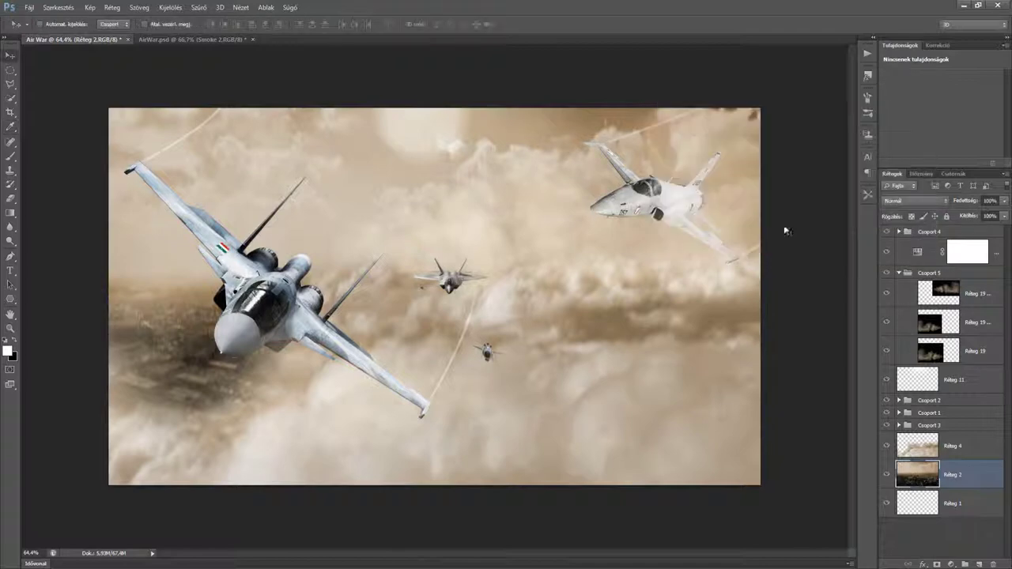
Expand Csoport 1 and duplicate the Réteg 16 canopy layer
click(974, 322)
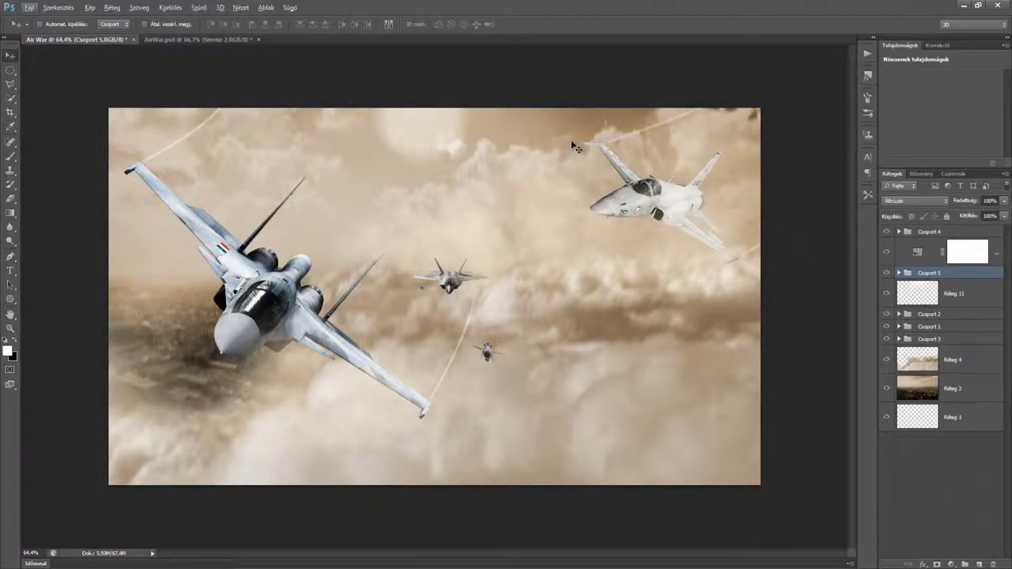
scroll(232, 332, up, 5)
click(898, 327)
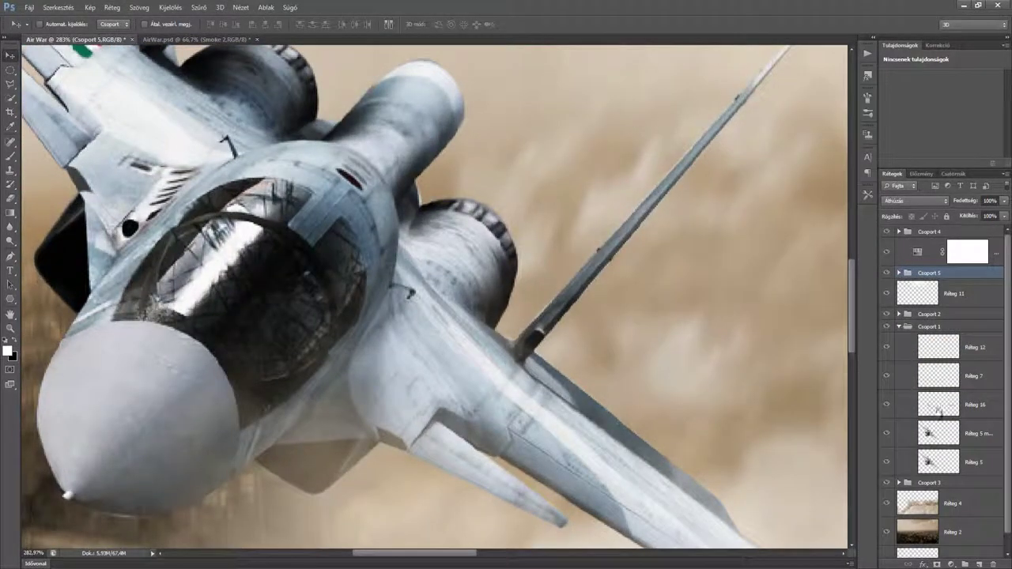
right_click(977, 406)
click(933, 179)
key(Return)
click(915, 200)
Blend the canopy copy in Overlay (Átfedés) at about half opacity, then collapse Csoport 1
click(885, 472)
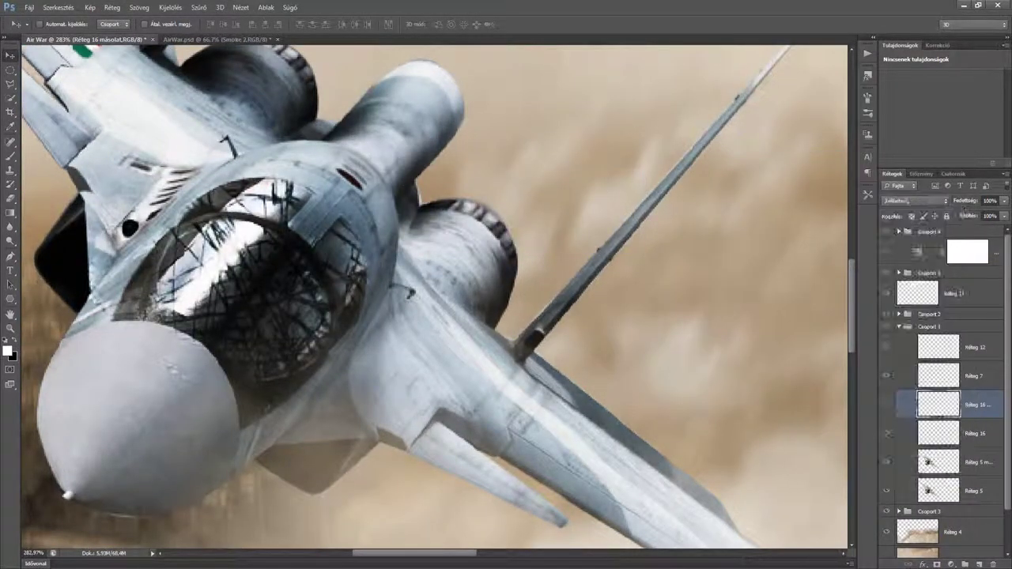
click(915, 201)
click(916, 342)
mouse_move(1004, 201)
mouse_down()
mouse_move(1001, 215)
mouse_move(985, 216)
mouse_up()
key(ctrl+0)
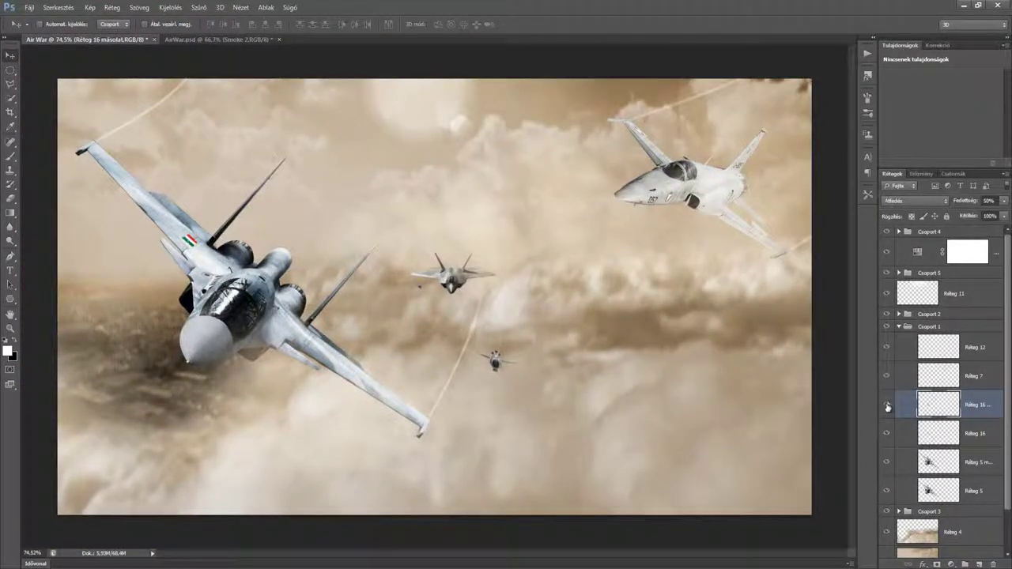
click(898, 327)
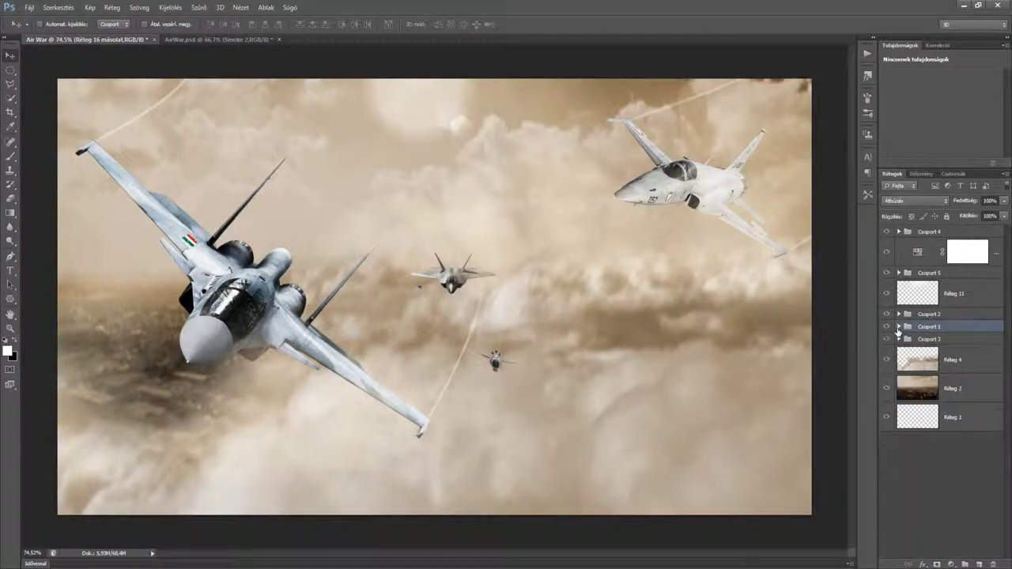
click(947, 233)
Add a darkening Curves adjustment layer above Csoport 4
click(865, 156)
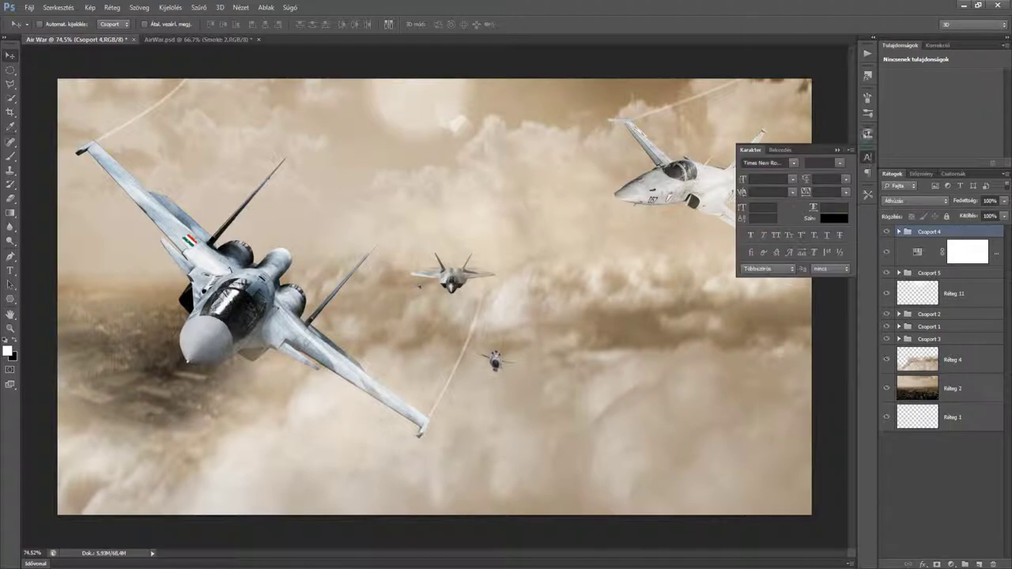
click(938, 45)
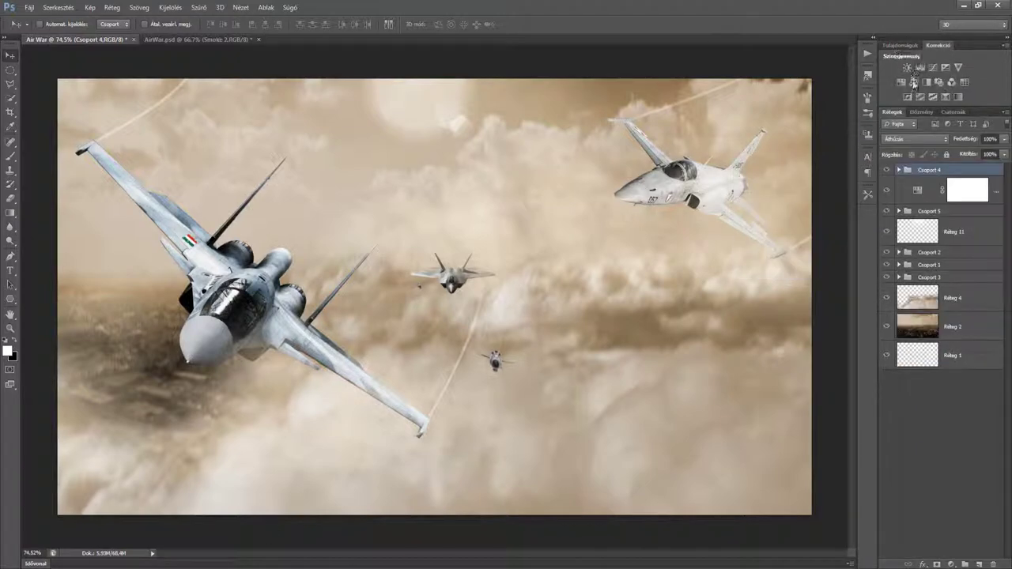
click(932, 67)
drag(946, 117, 943, 127)
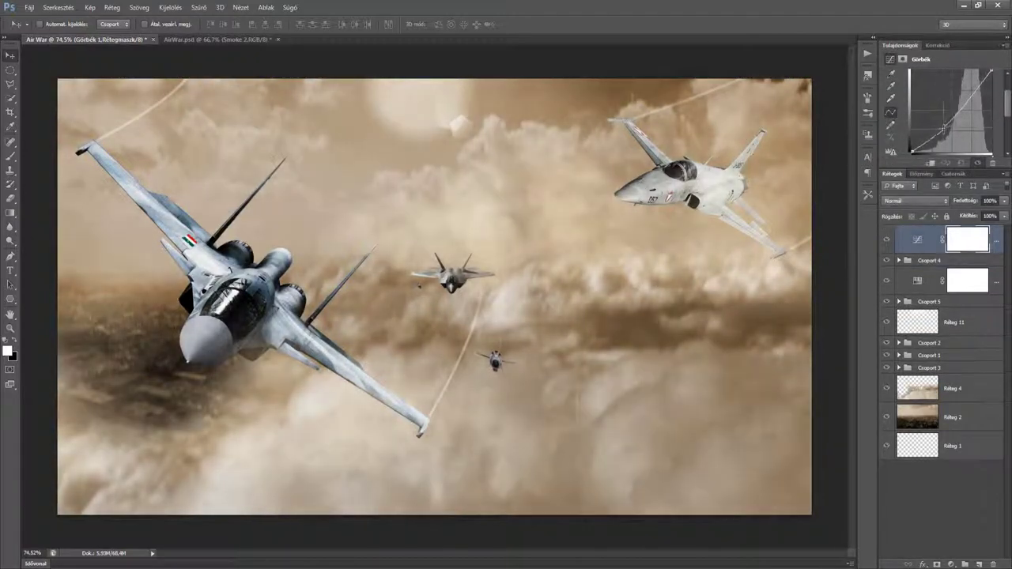
click(886, 240)
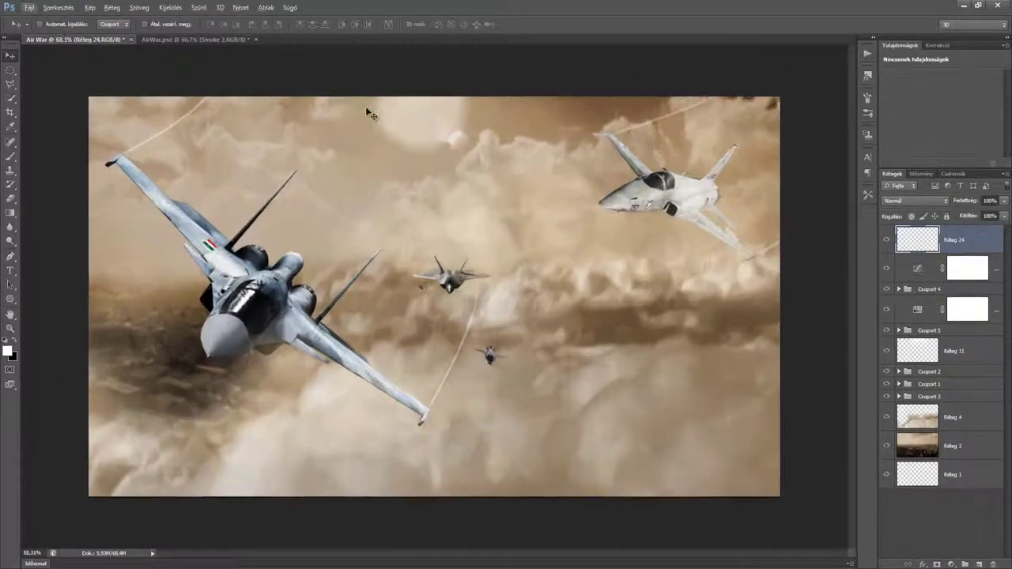
Lasso a white beam, motion-blur it, blend it Soft Light, and move it below the jet groups
click(14, 84)
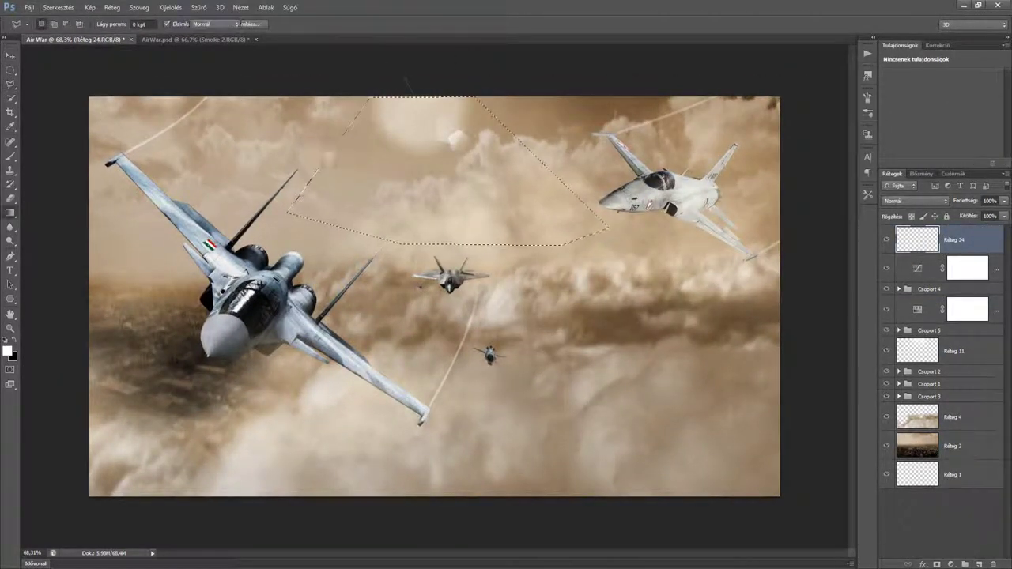
key(alt+BackSpace)
click(199, 7)
click(372, 181)
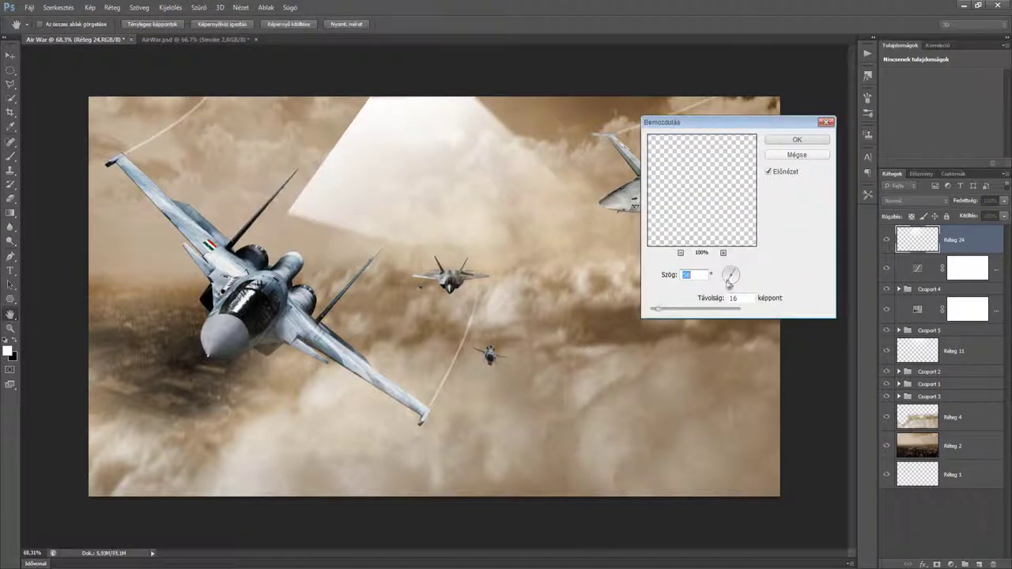
drag(729, 283, 731, 277)
click(797, 139)
click(916, 201)
click(916, 348)
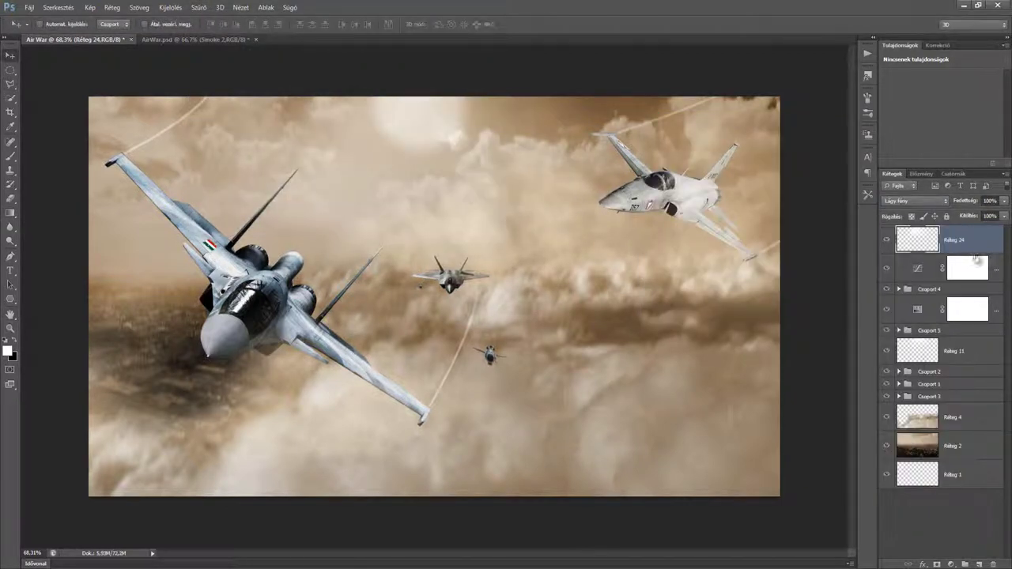
drag(976, 259, 949, 403)
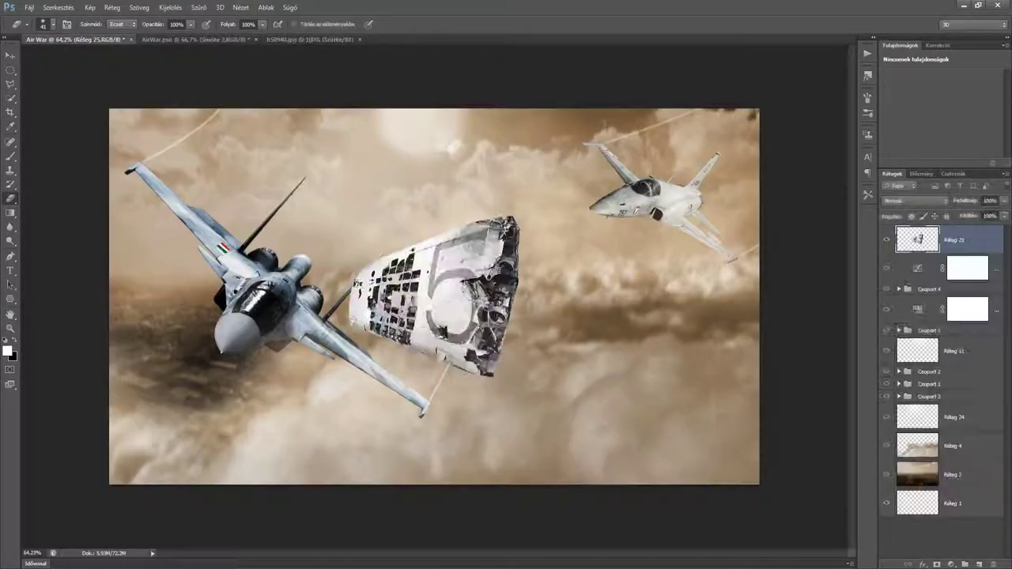
Distort the pasted damage texture by its corners to fit the lead jet's right wing
click(57, 7)
click(245, 265)
click(58, 7)
click(258, 267)
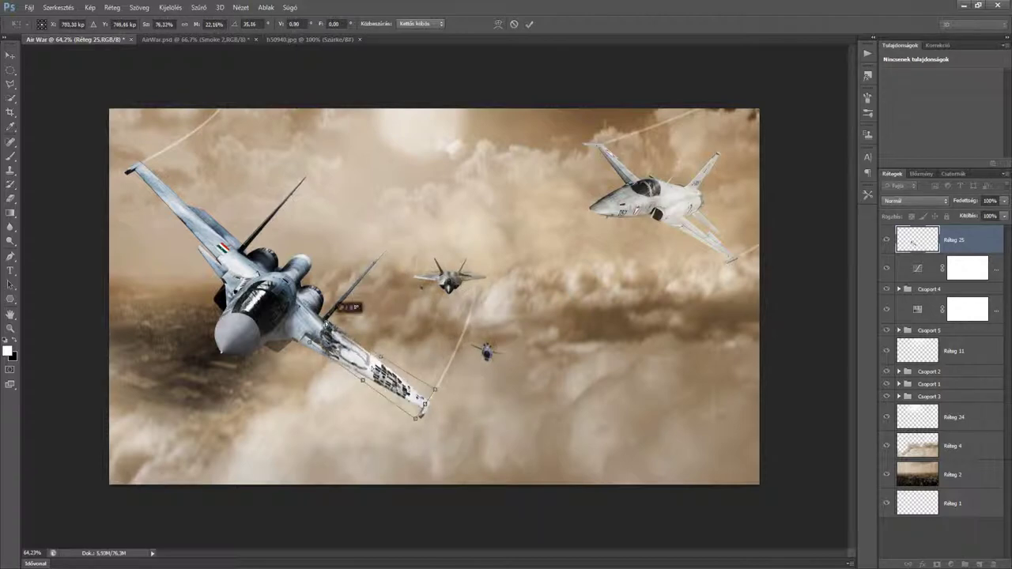
key(Return)
scroll(374, 362, up, 3)
scroll(374, 362, up, 3)
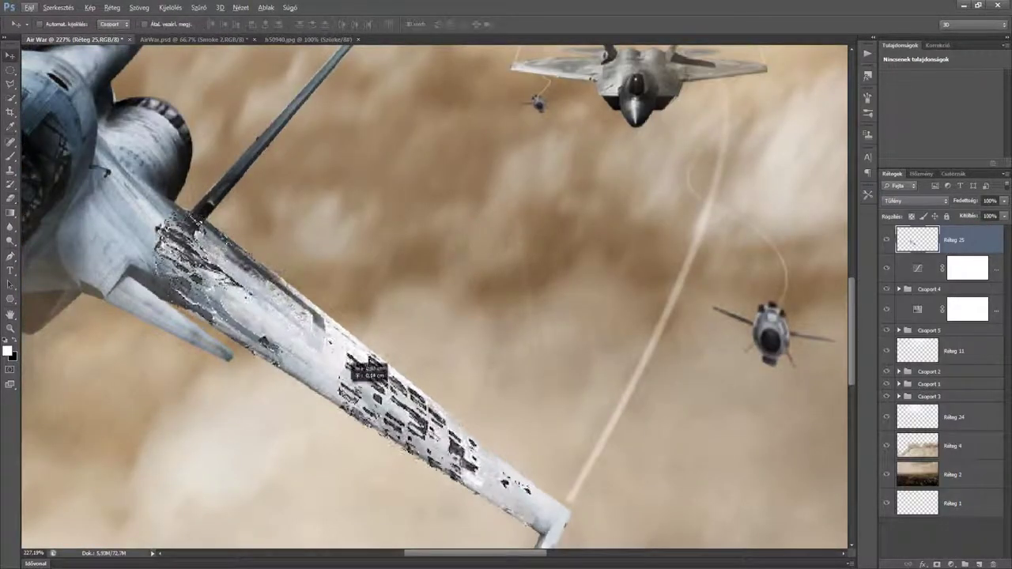
Give the wing texture a softer blend mode after Hard Light, at 78% opacity
click(914, 201)
click(896, 360)
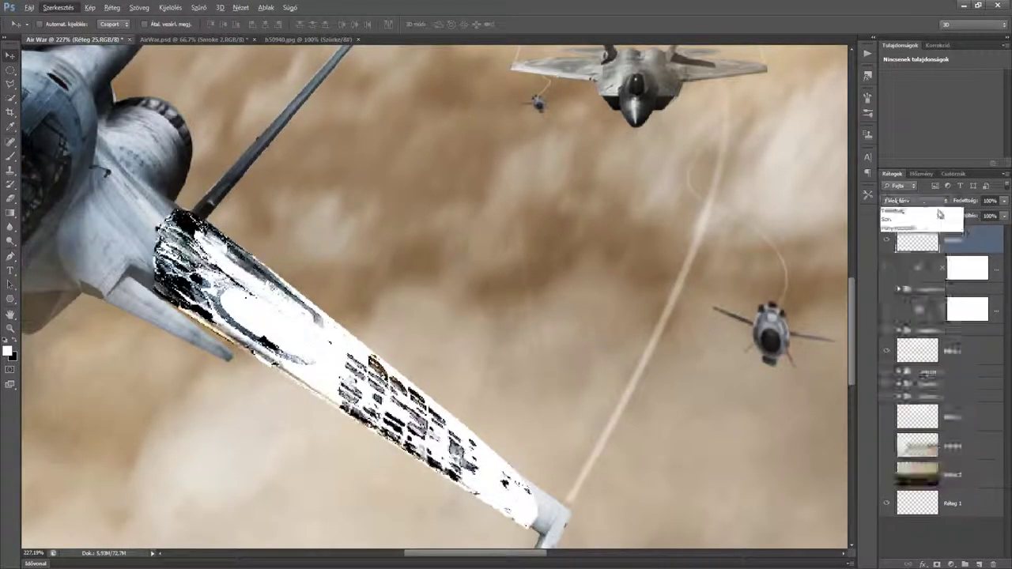
click(914, 201)
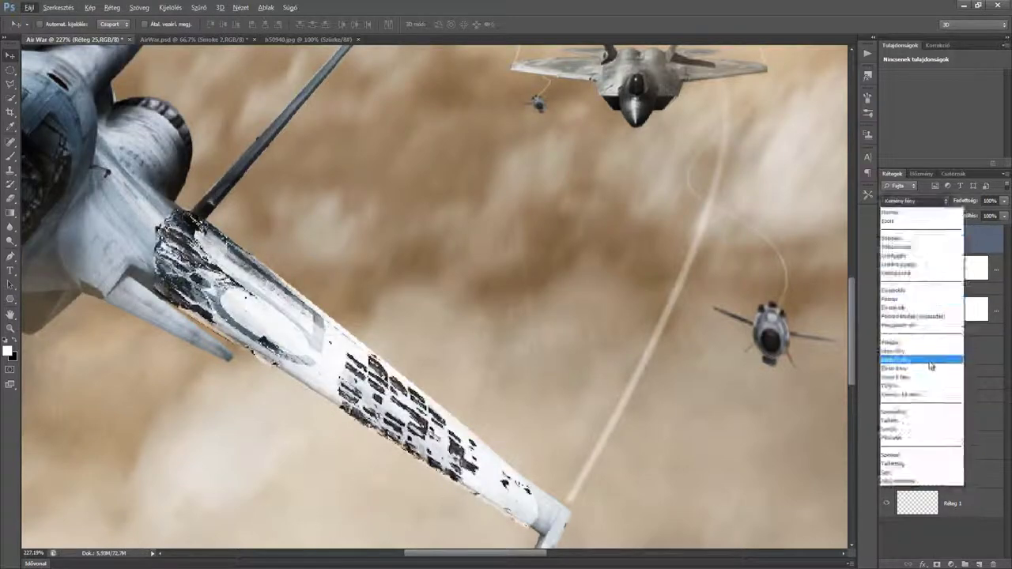
click(910, 385)
key(7)
key(8)
scroll(285, 247, down, 3)
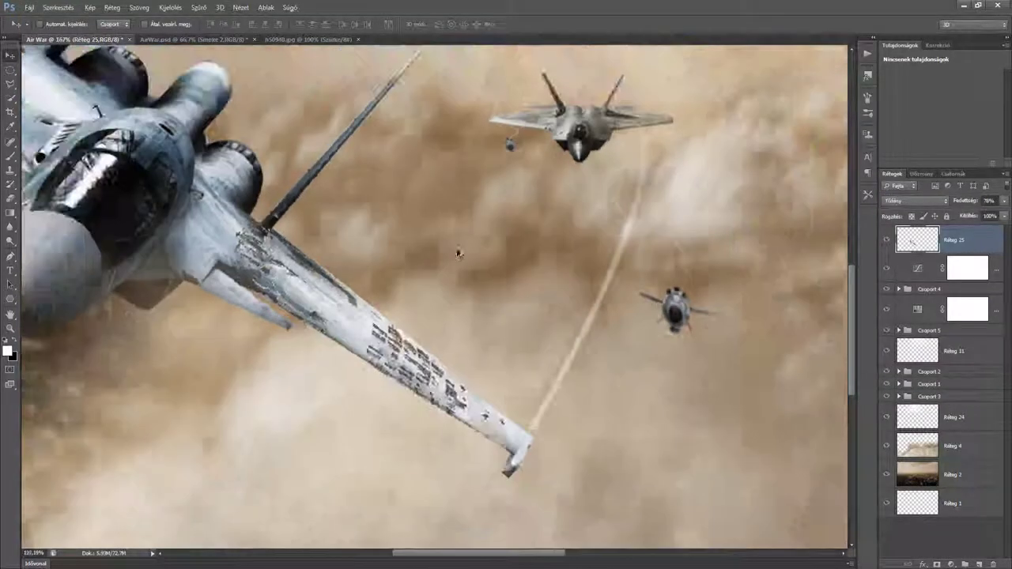
scroll(284, 246, up, 2)
Warp the texture so it bends along the wing's curve
click(57, 7)
click(226, 289)
mouse_move(406, 316)
mouse_down()
mouse_move(390, 434)
mouse_move(323, 370)
mouse_up()
key(Return)
scroll(605, 273, down, 3)
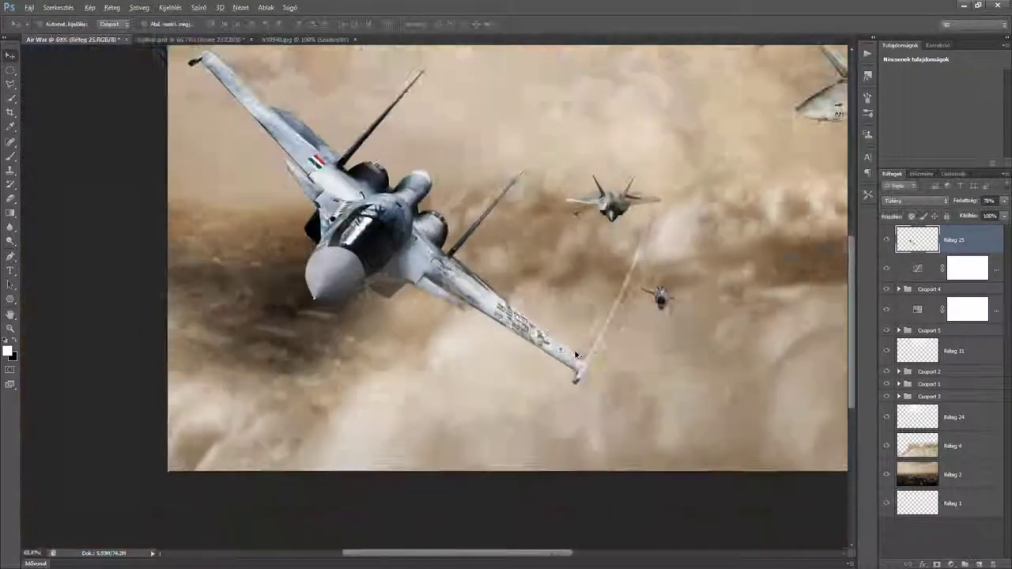
scroll(604, 272, down, 2)
scroll(605, 273, up, 2)
scroll(559, 231, up, 1)
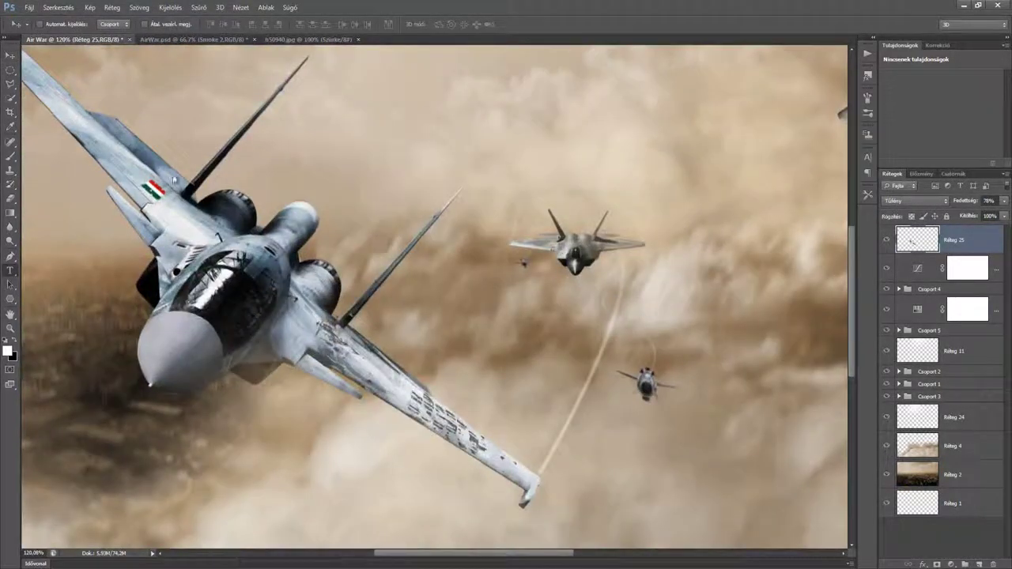
Type BLAST 01 at 18 pt on the lead jet's fuselage
click(283, 322)
text(B)
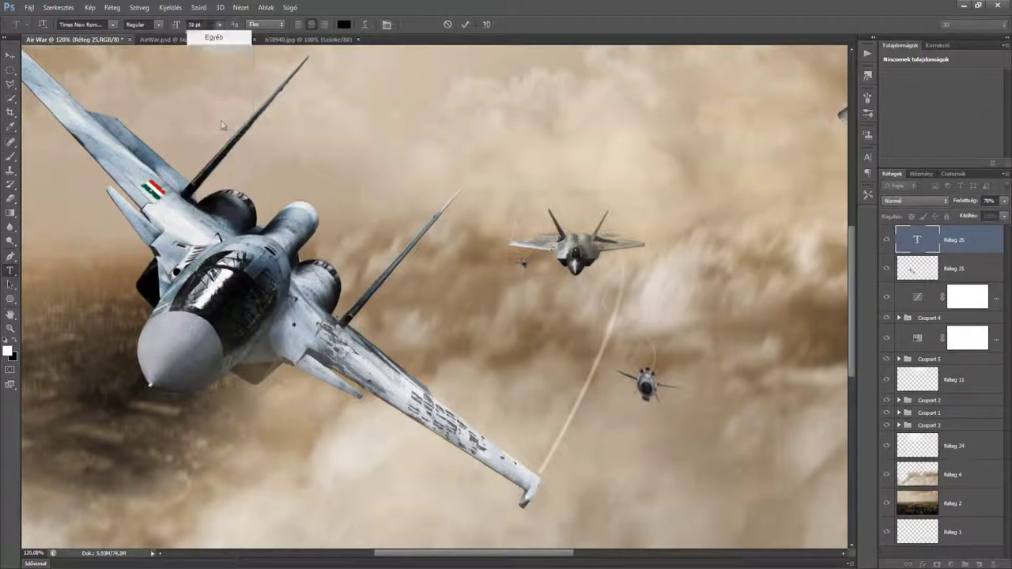
click(235, 139)
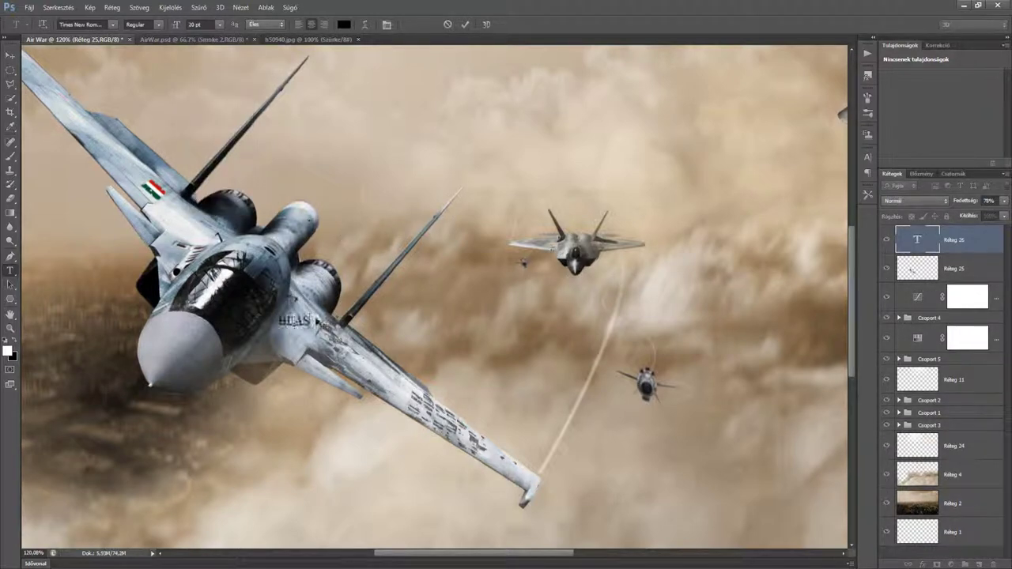
key(ctrl+Return)
Skew the BLAST 01 text with Free Transform to run along the fuselage
right_click(906, 248)
click(58, 7)
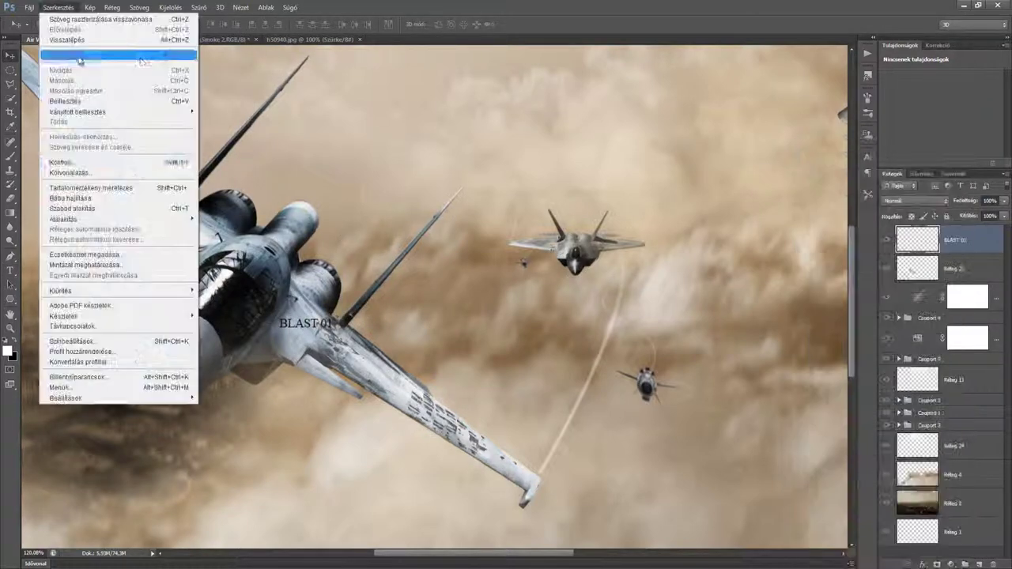
click(64, 250)
drag(342, 324, 336, 342)
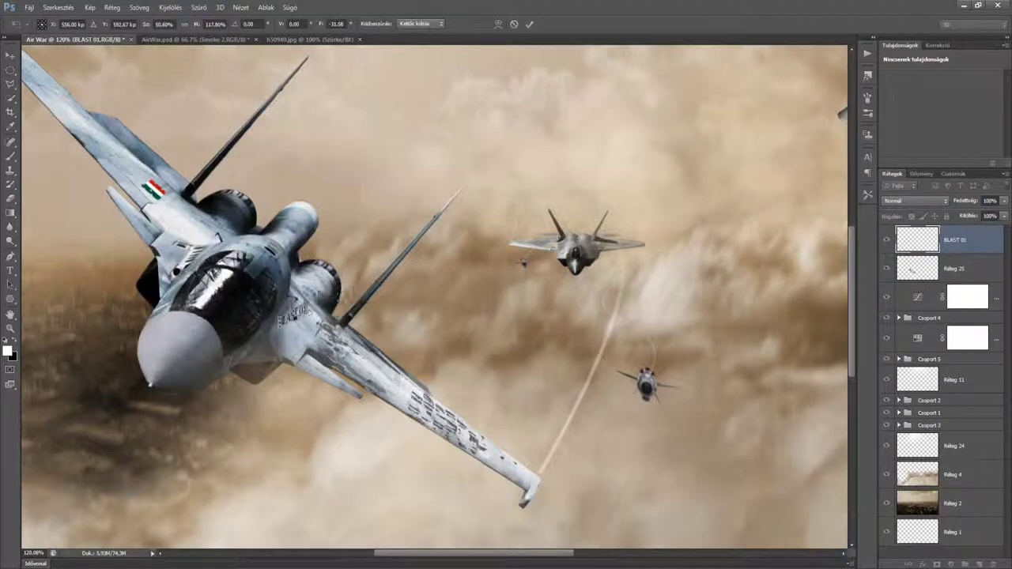
scroll(300, 313, up, 8)
Warp the BLAST 01 lettering to the fuselage's curve, then check the full image
click(57, 7)
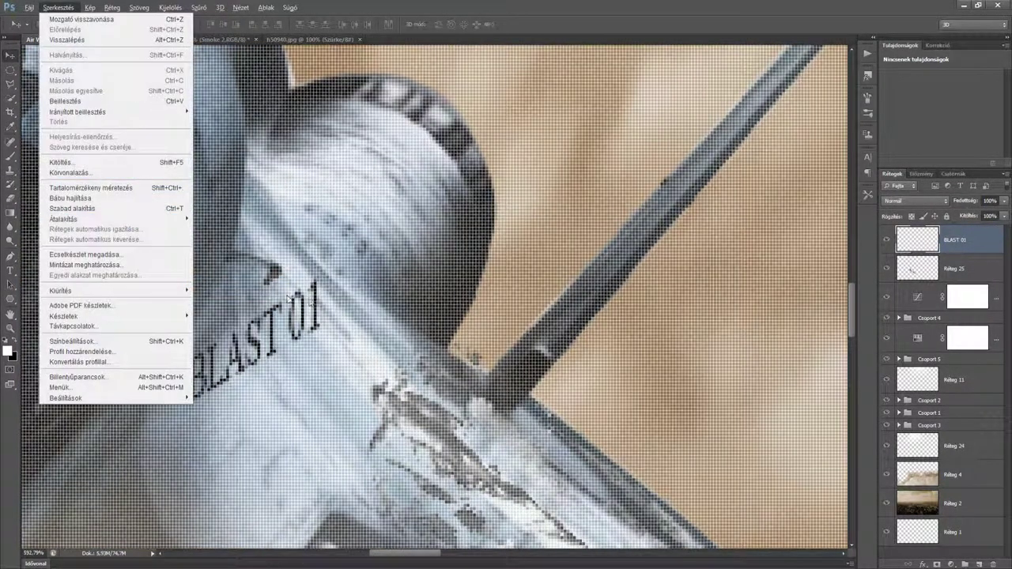
click(229, 348)
drag(276, 301, 185, 341)
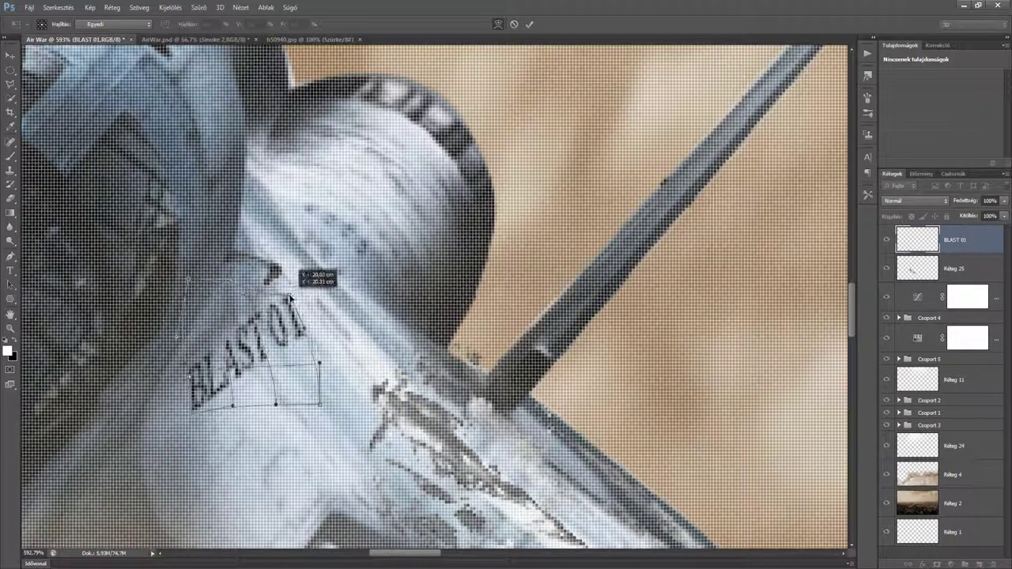
key(Return)
key(ctrl+0)
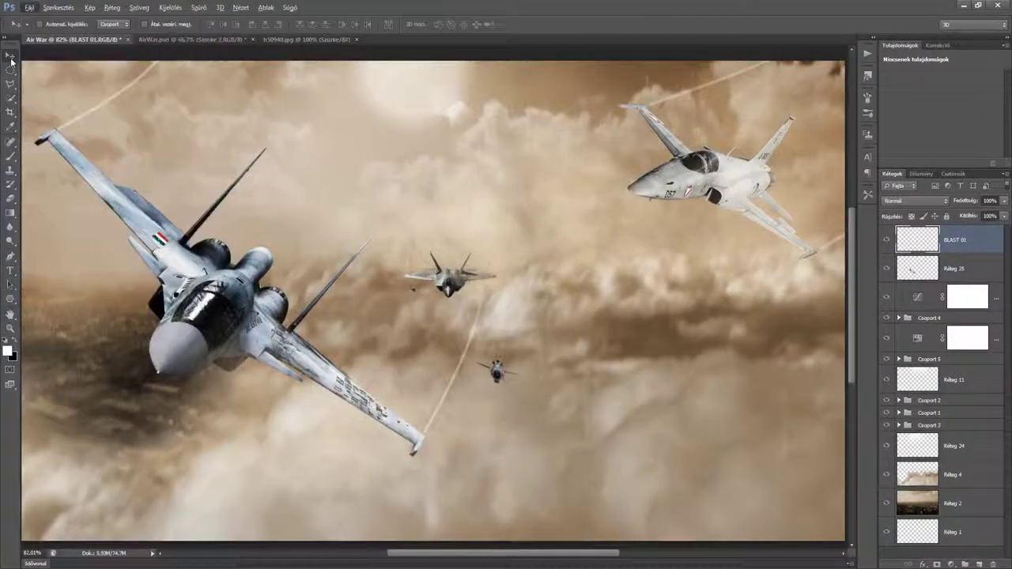
scroll(253, 333, up, 5)
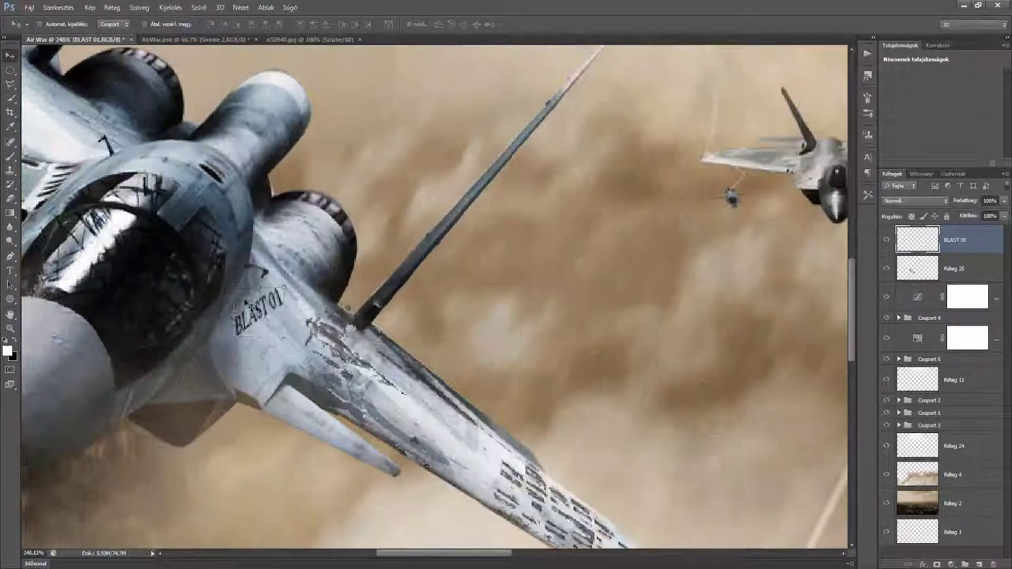
key(ctrl+t)
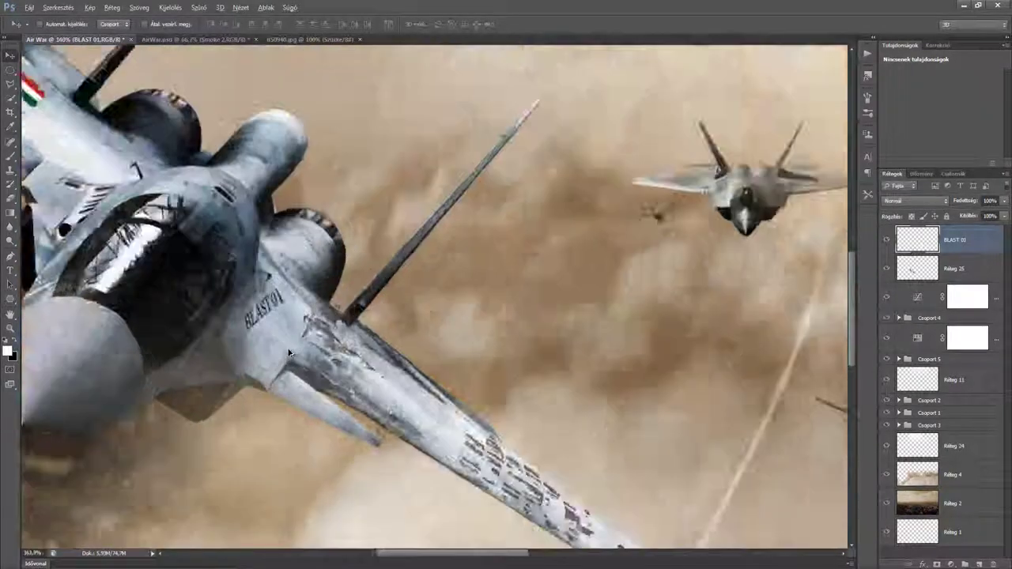
key(ctrl+0)
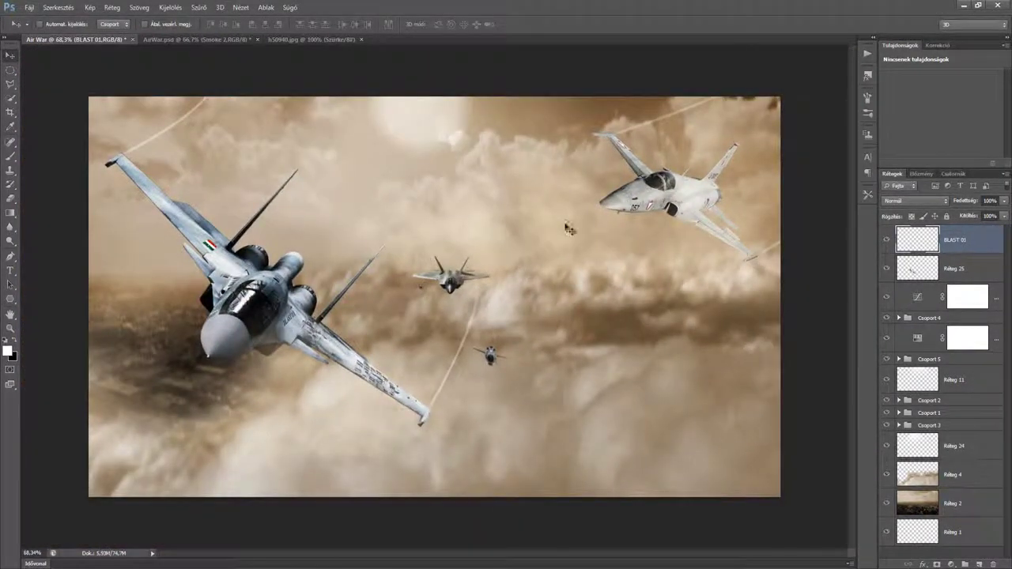
Type the BLAST signature at lower right, set its colour and the Rage Italic font
click(688, 478)
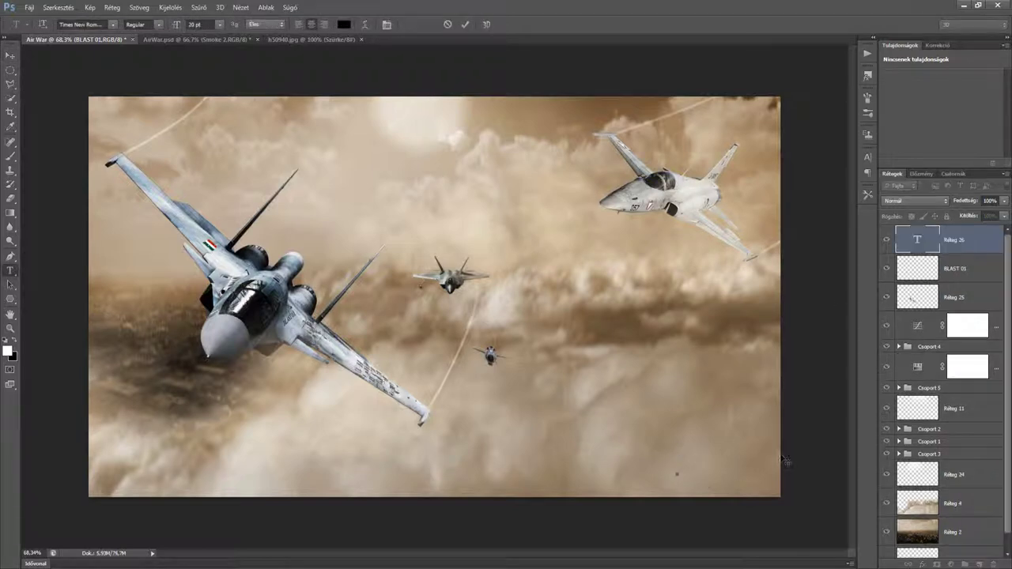
click(344, 24)
click(770, 113)
click(344, 25)
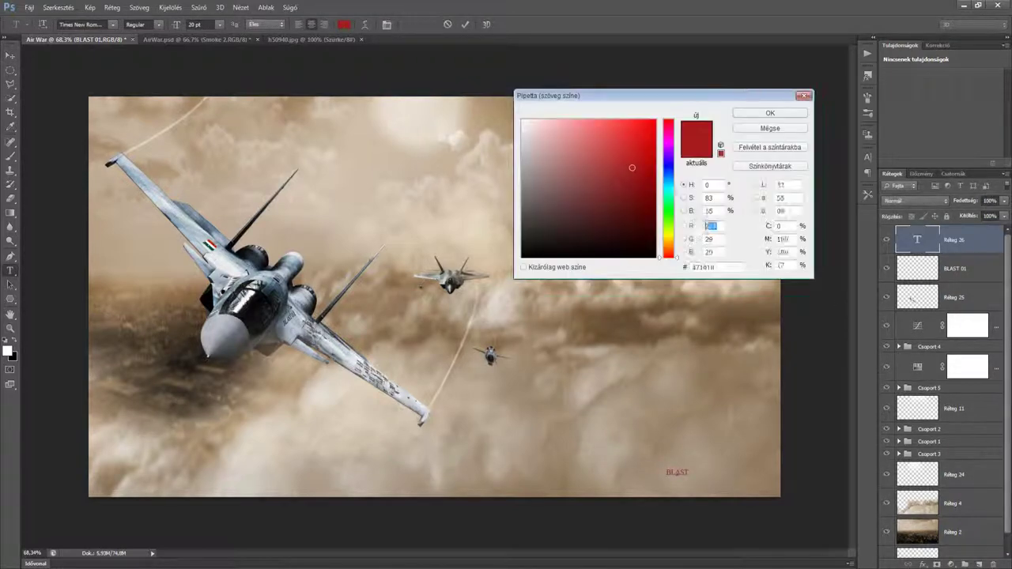
click(770, 114)
click(113, 25)
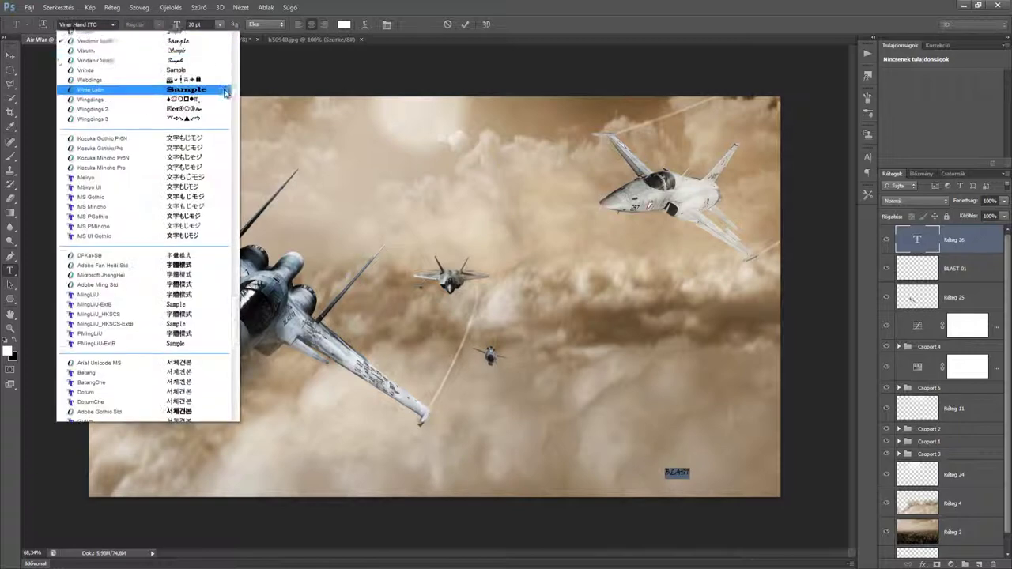
scroll(224, 93, up, 7)
click(210, 202)
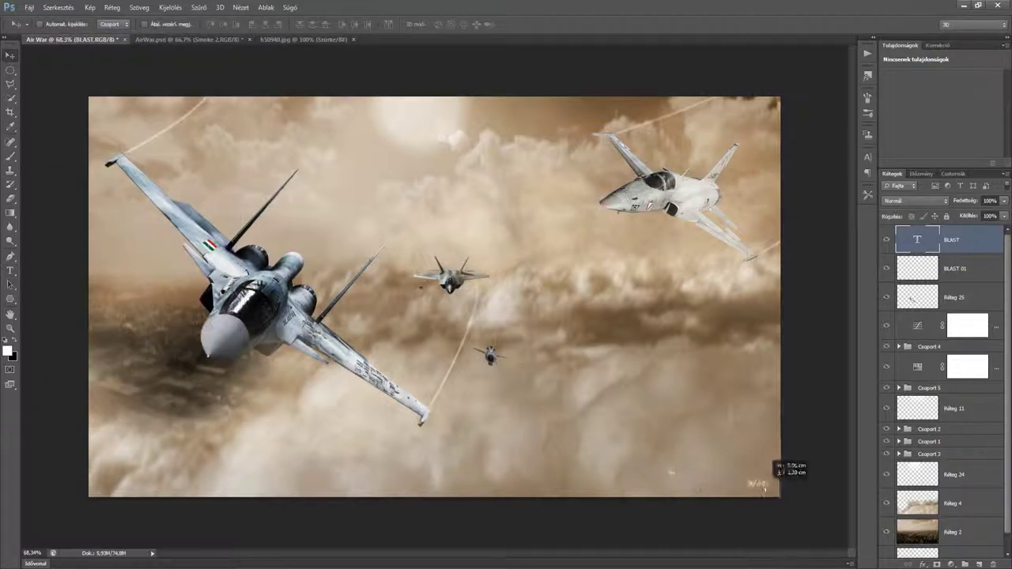
scroll(830, 443, up, 5)
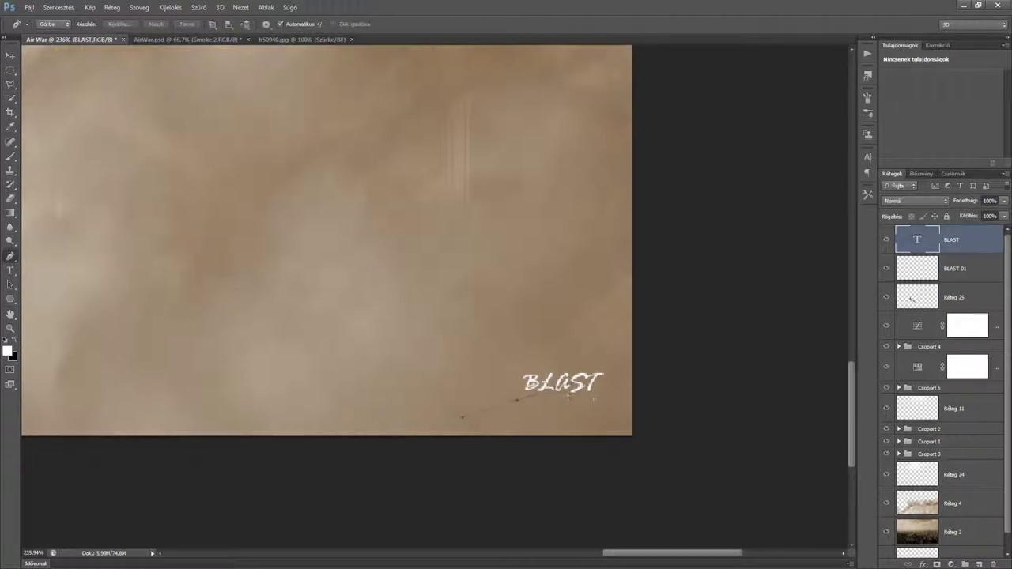
Stroke the pen path beneath the signature onto a new layer
right_click(566, 120)
key(Escape)
click(965, 564)
right_click(576, 125)
click(624, 215)
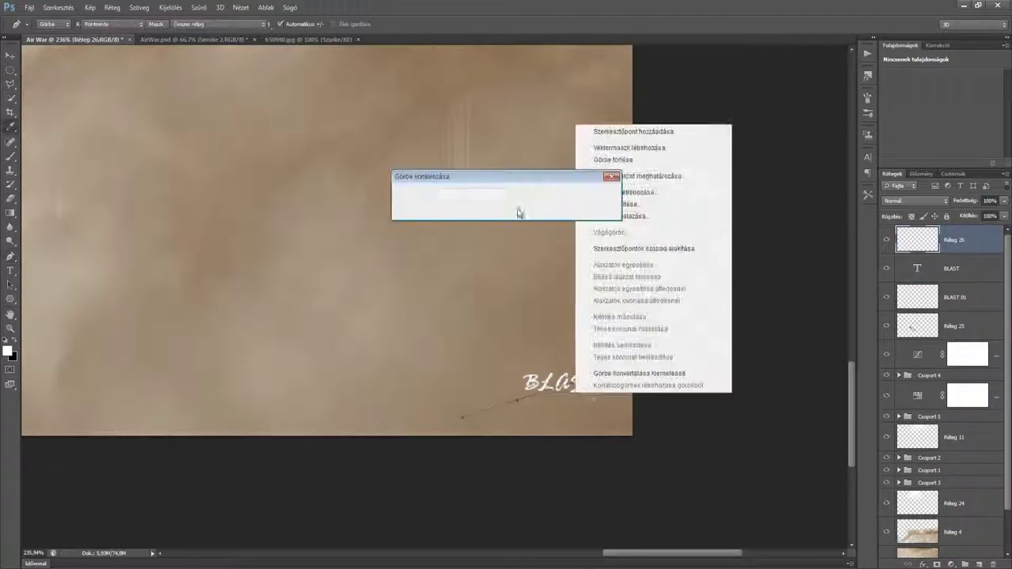